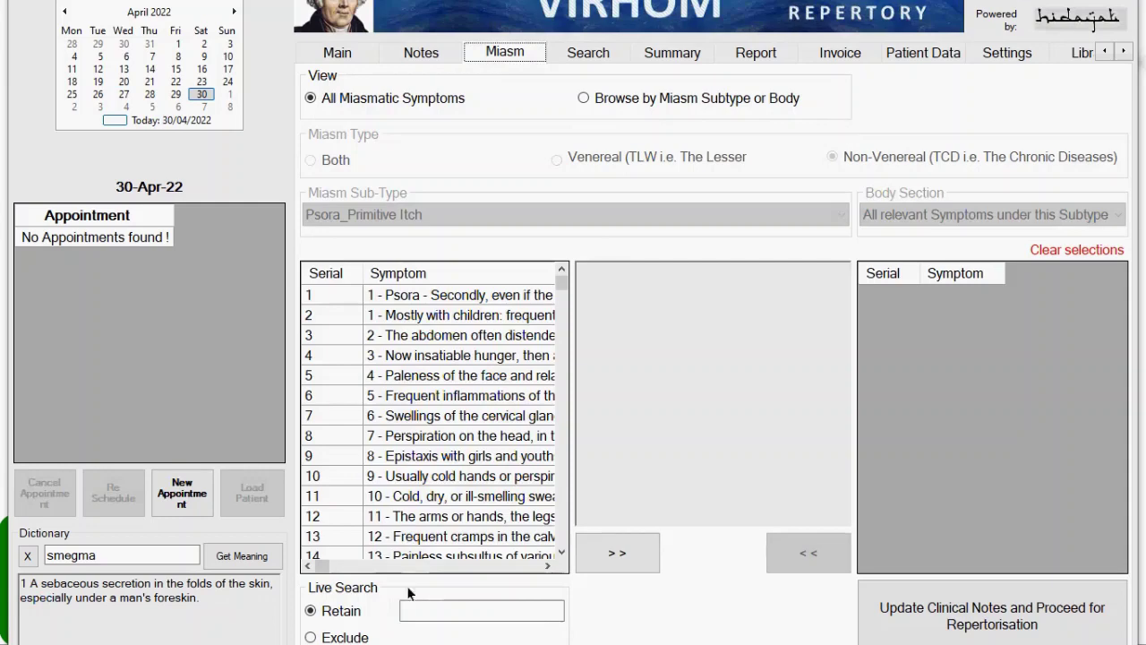
Step: Filter the miasmatic symptoms for "diab" and read symptoms 217 and 227
click(437, 610)
text(d)
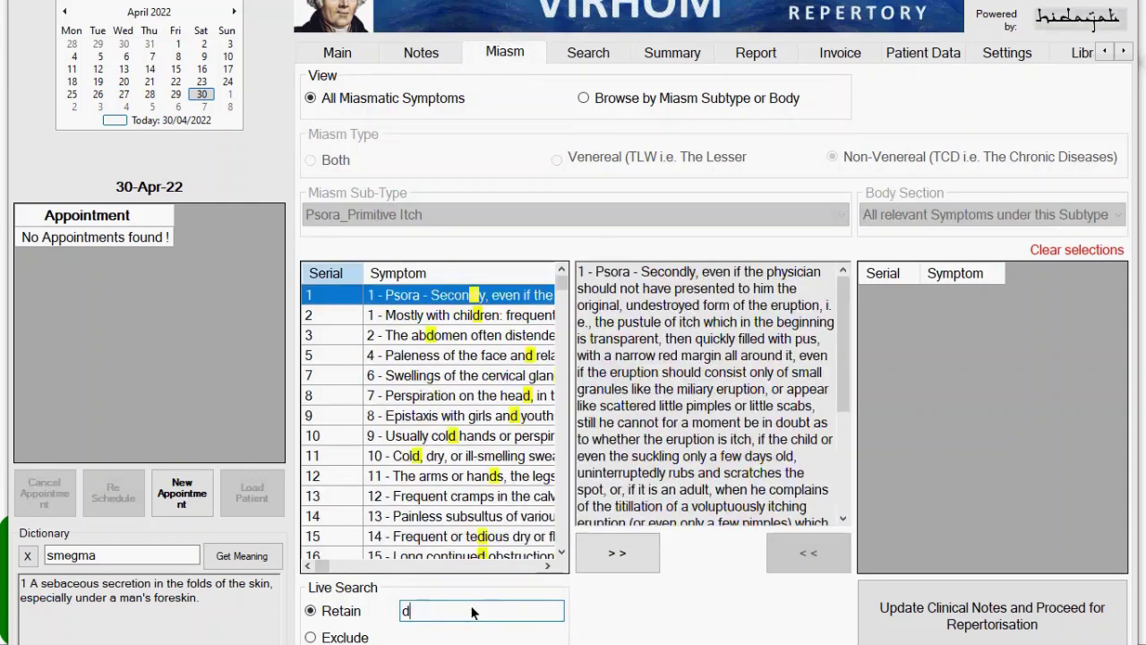
text(iab)
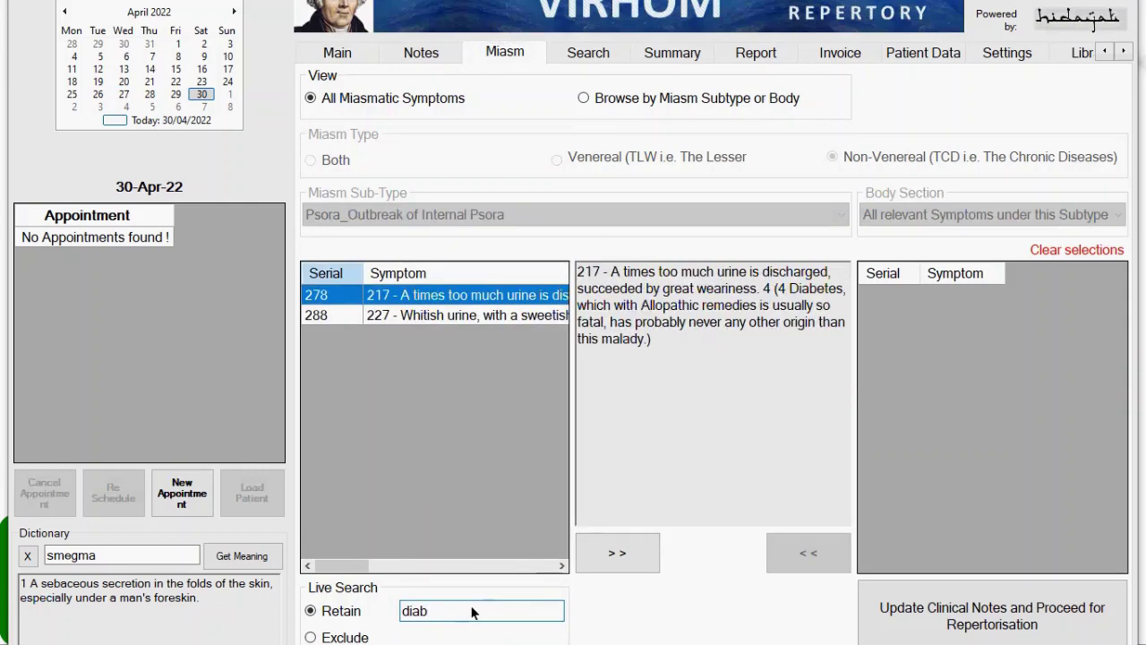
click(479, 301)
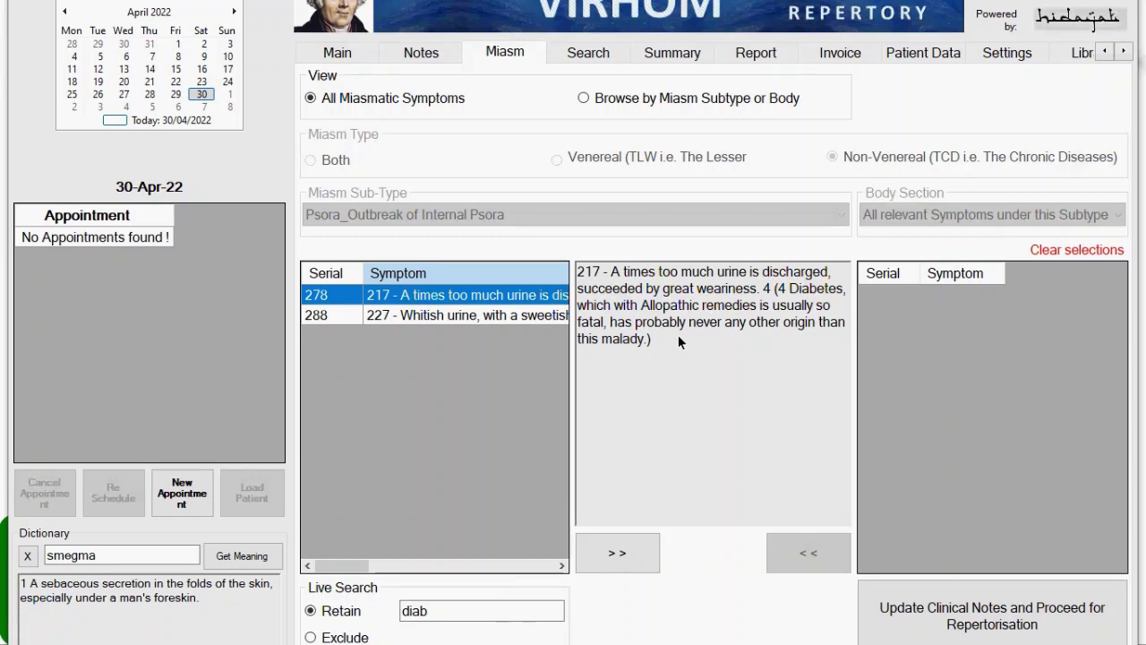
click(488, 313)
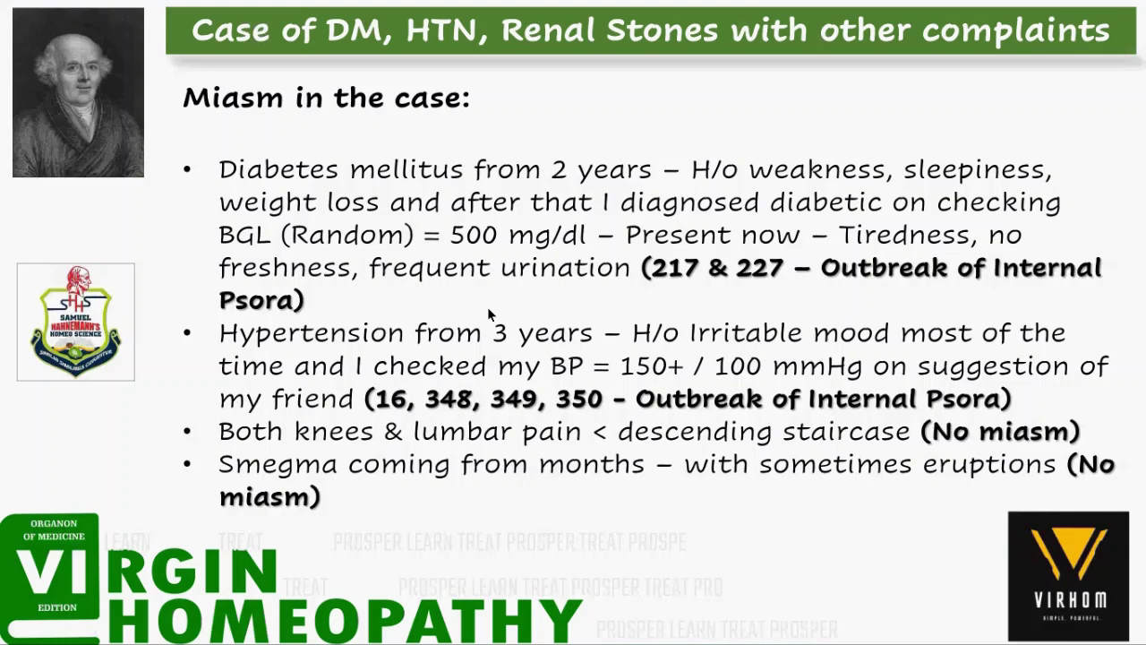
key(alt+Tab)
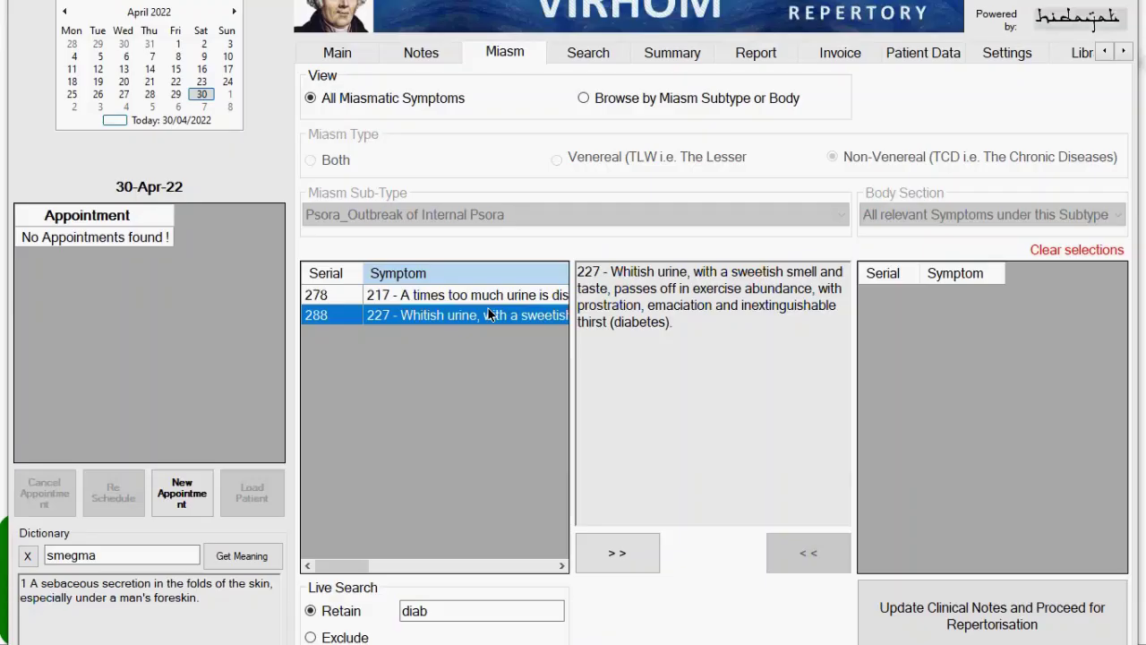
Step: Replace the live search filter with "rush blood" to find miasmatic symptoms about rushes of blood
click(446, 611)
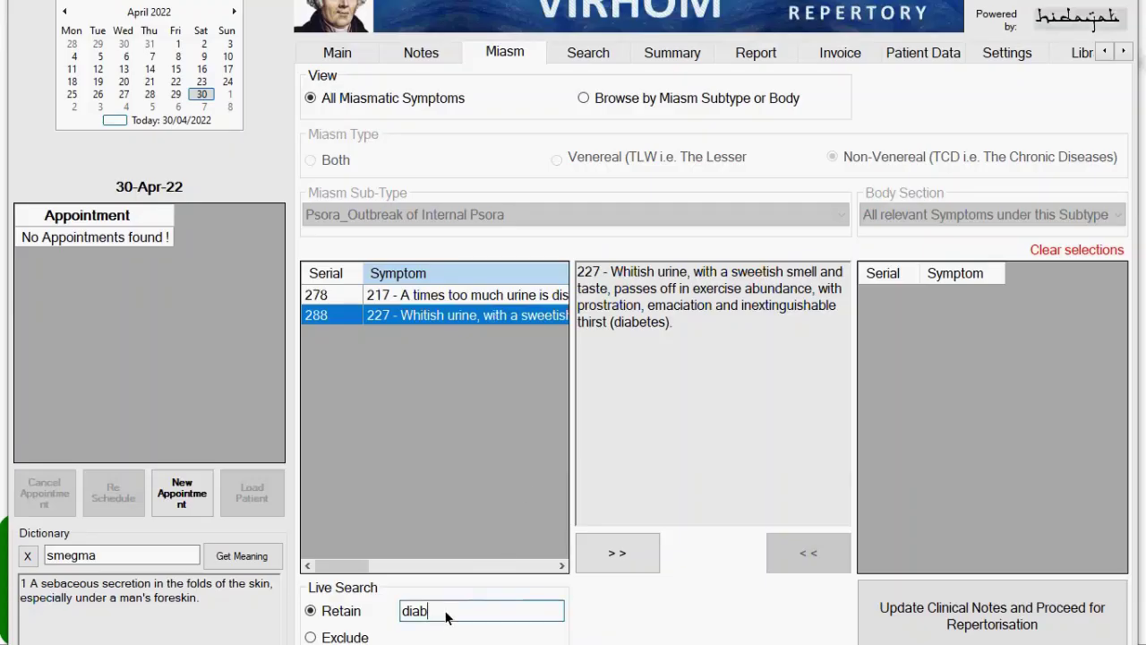
key(BackSpace)
key(BackSpace)
key(BackSpace)
key(BackSpace)
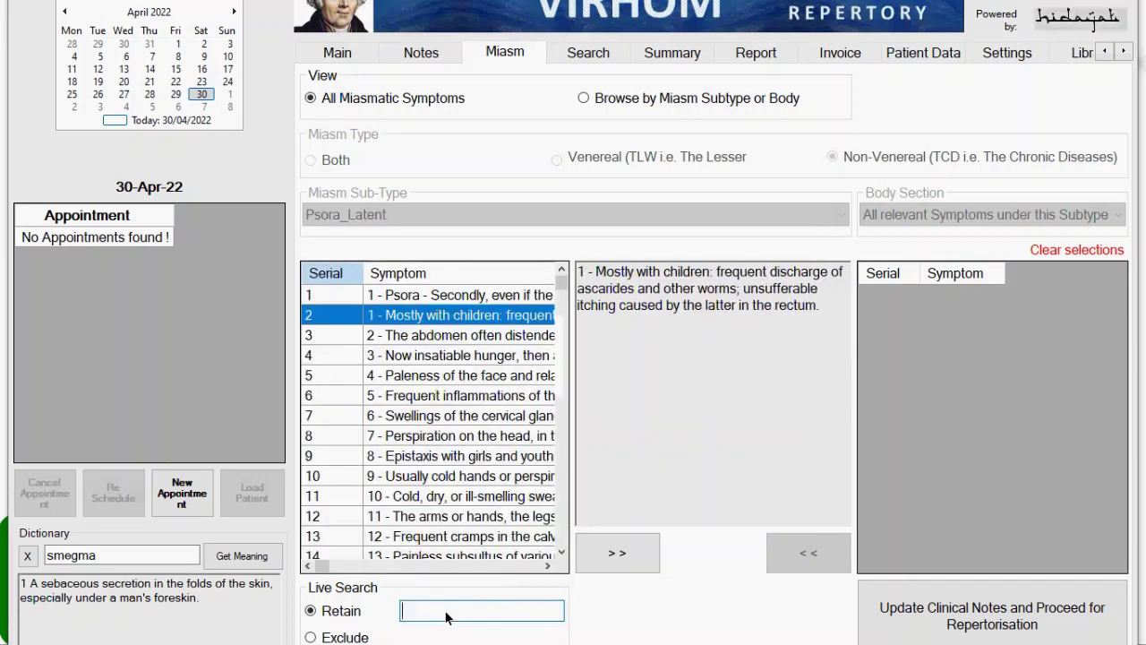
text(rush blo)
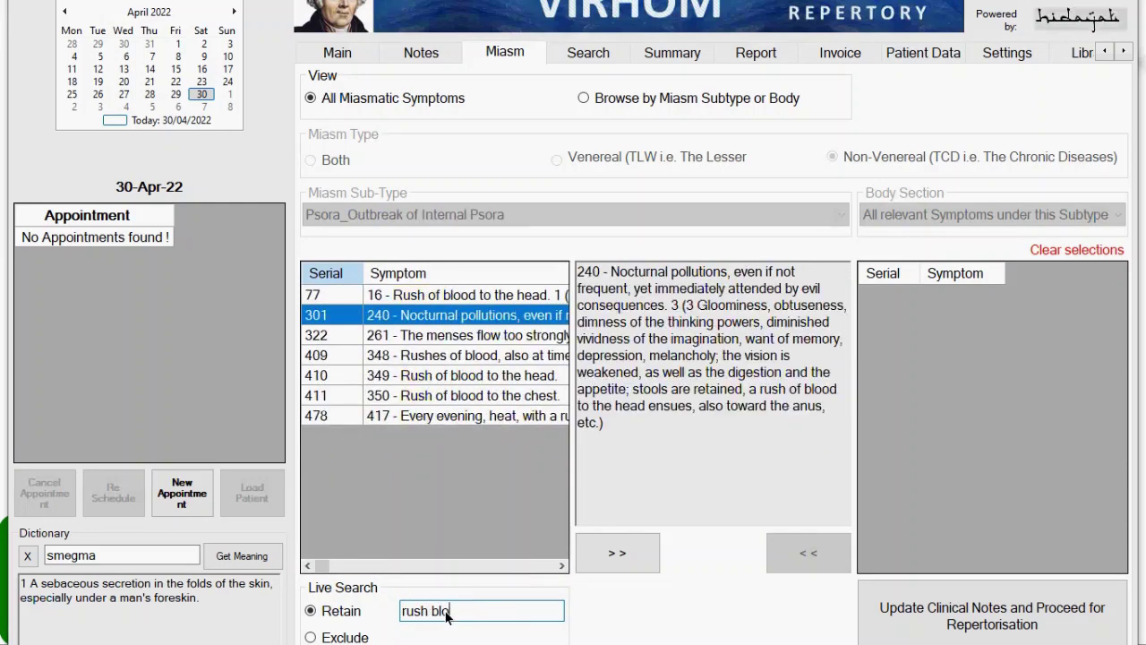
text(od)
Step: Read the full text of the rush-of-blood matches 16, 240, 261, 348, 349 and 350, returning to 348
click(469, 296)
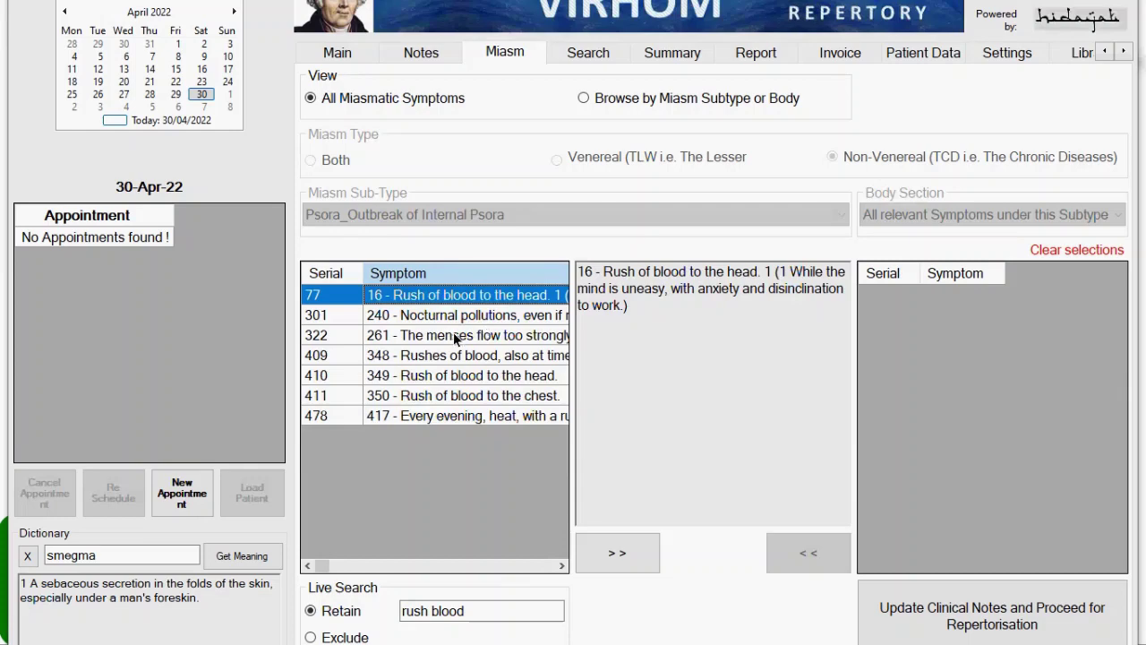
click(488, 319)
click(458, 340)
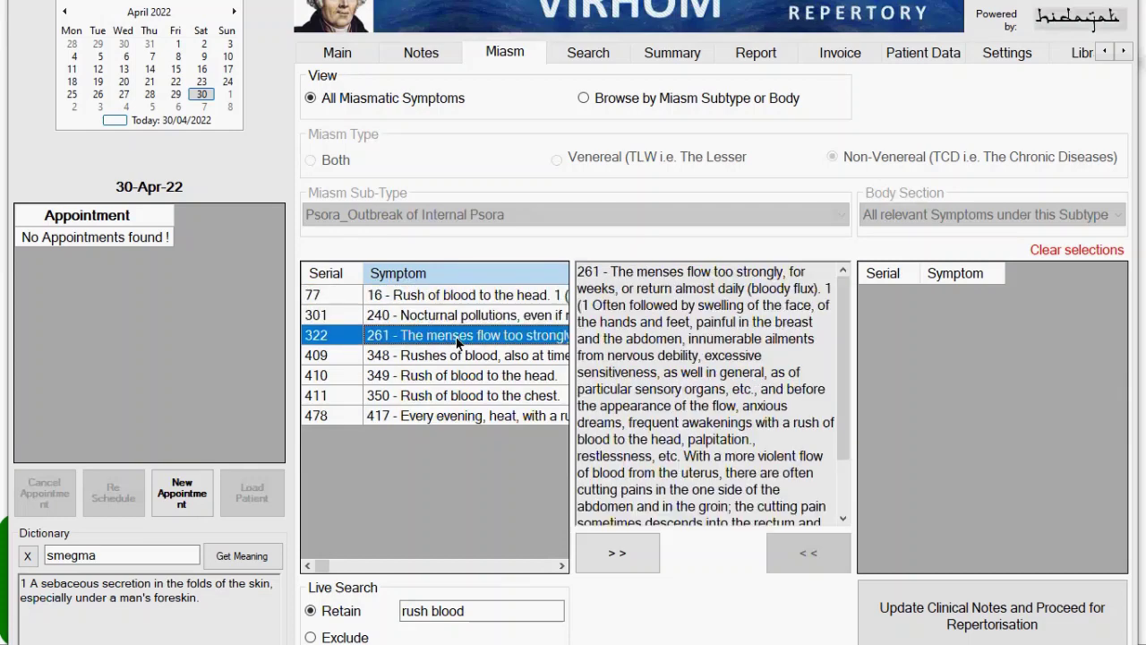
click(437, 359)
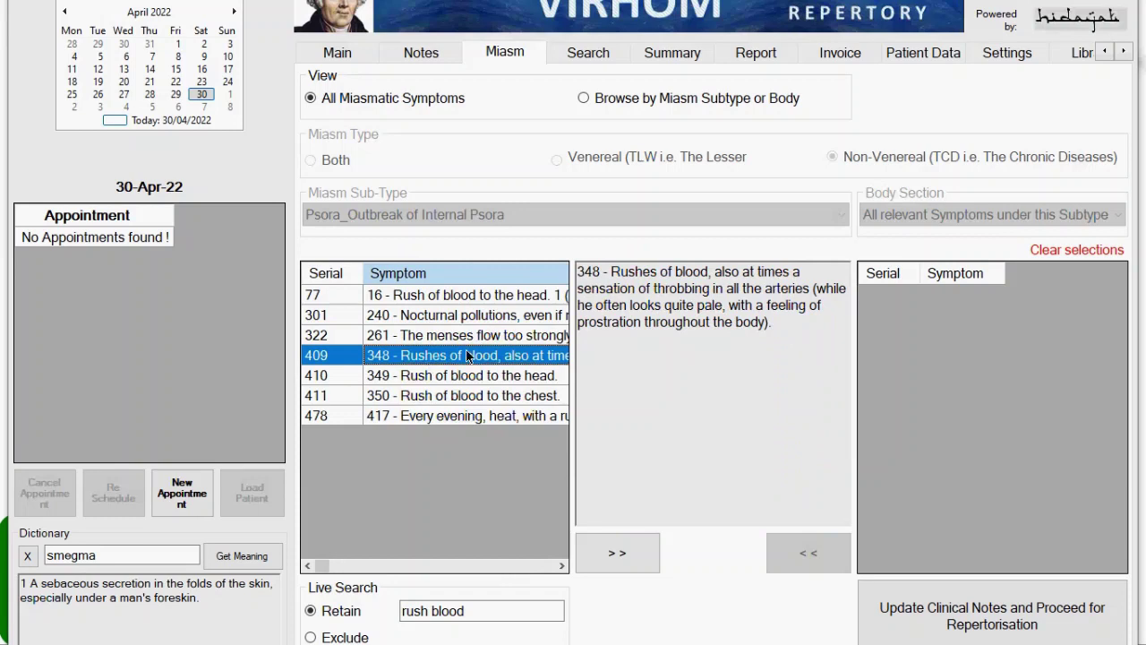
click(447, 377)
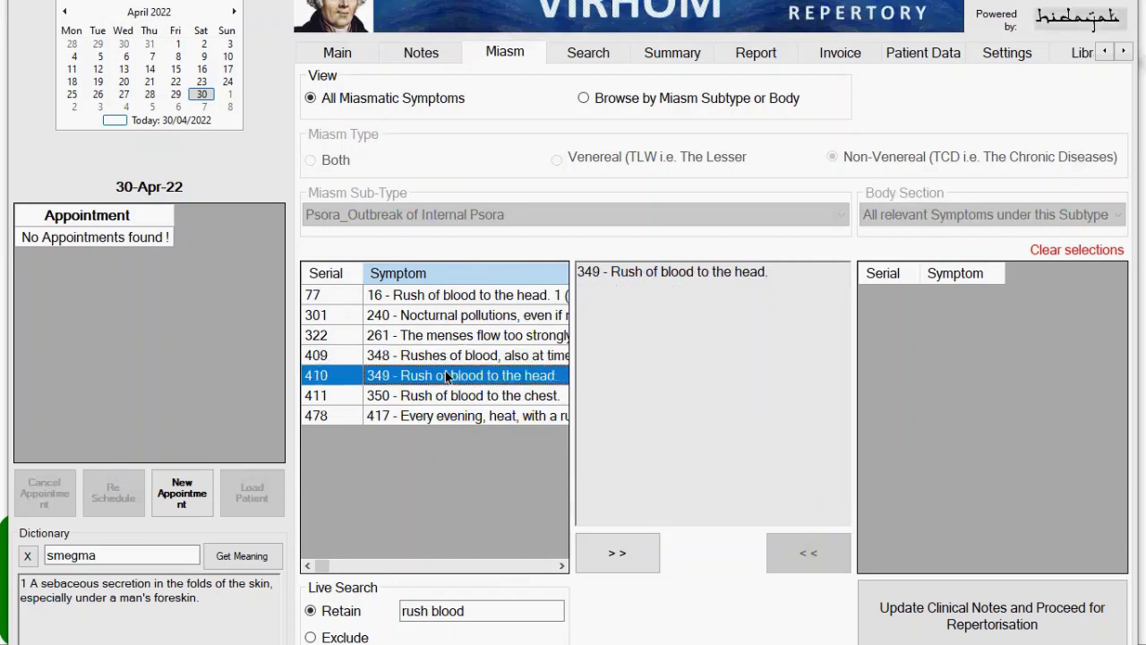
click(428, 399)
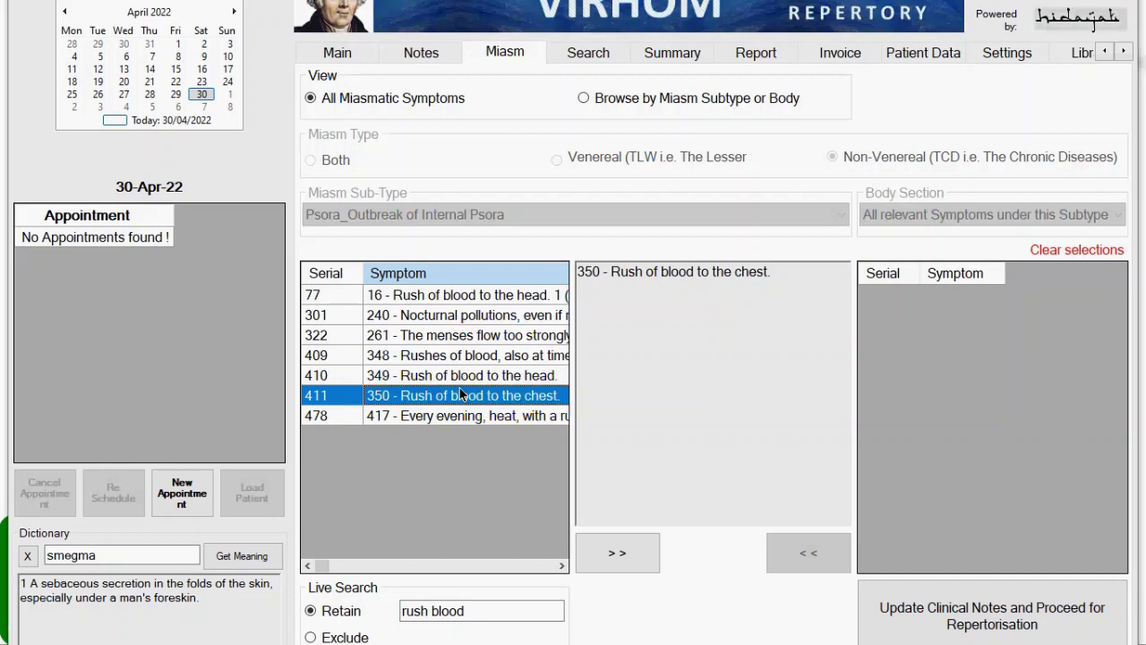
click(490, 356)
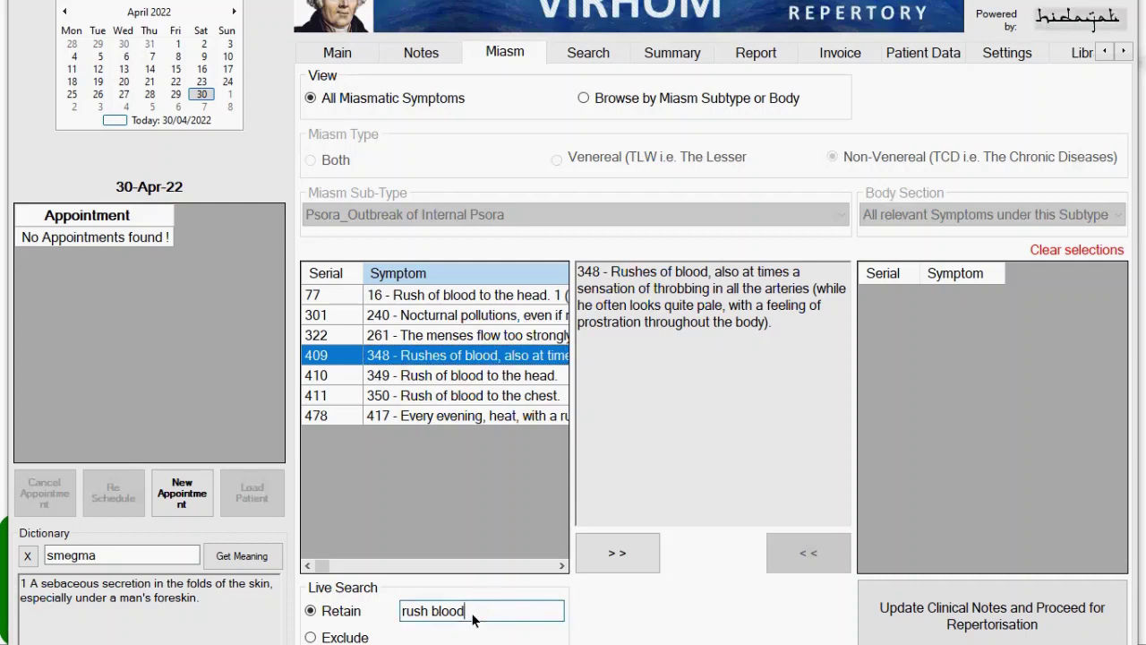
Step: Filter the miasmatic symptoms for "ebu" instead and read symptom 212
key(BackSpace)
key(BackSpace)
key(BackSpace)
key(BackSpace)
key(BackSpace)
key(BackSpace)
key(BackSpace)
key(BackSpace)
key(BackSpace)
key(BackSpace)
text(ebu)
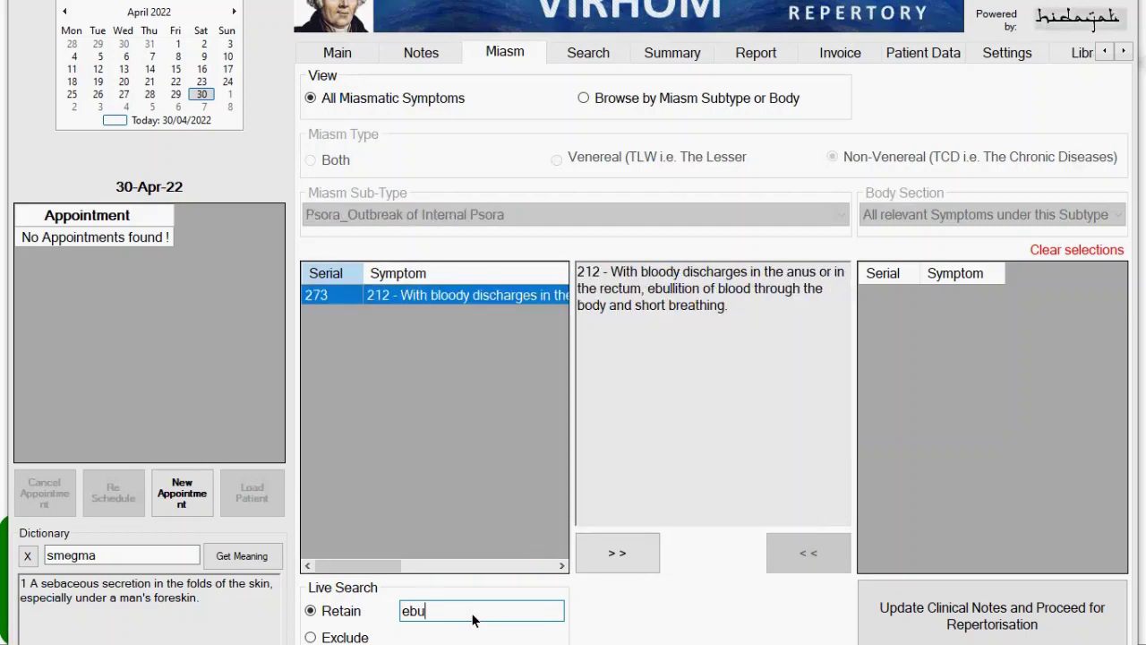
click(515, 299)
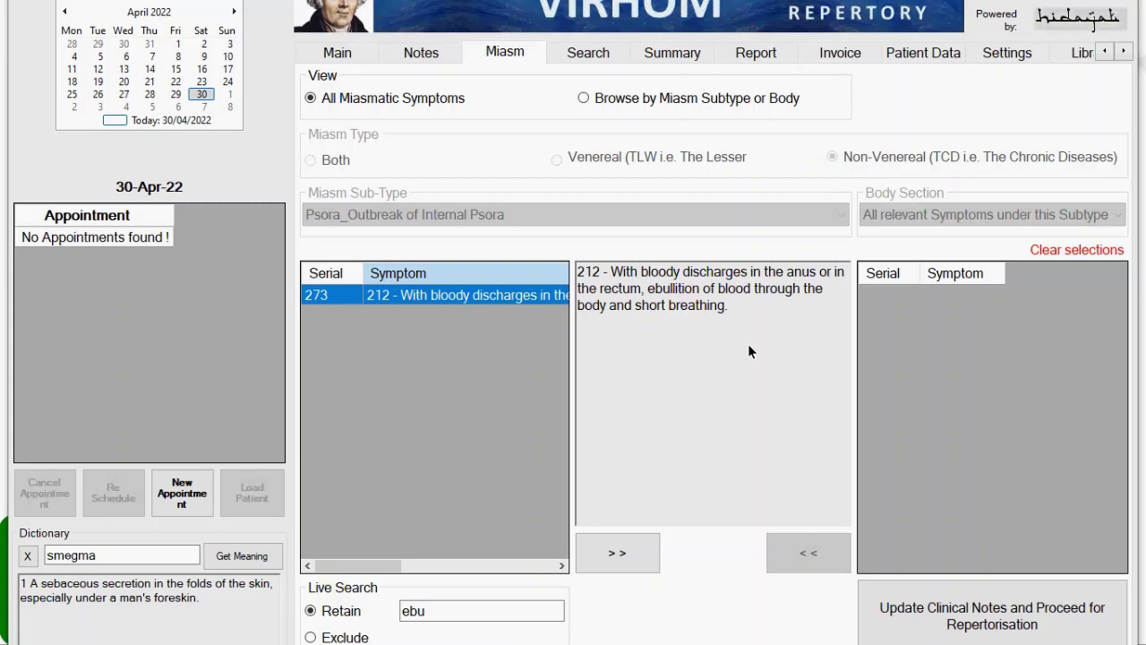
Step: Look up the meaning of "ebullition" in the dictionary and read the whole definition
click(496, 615)
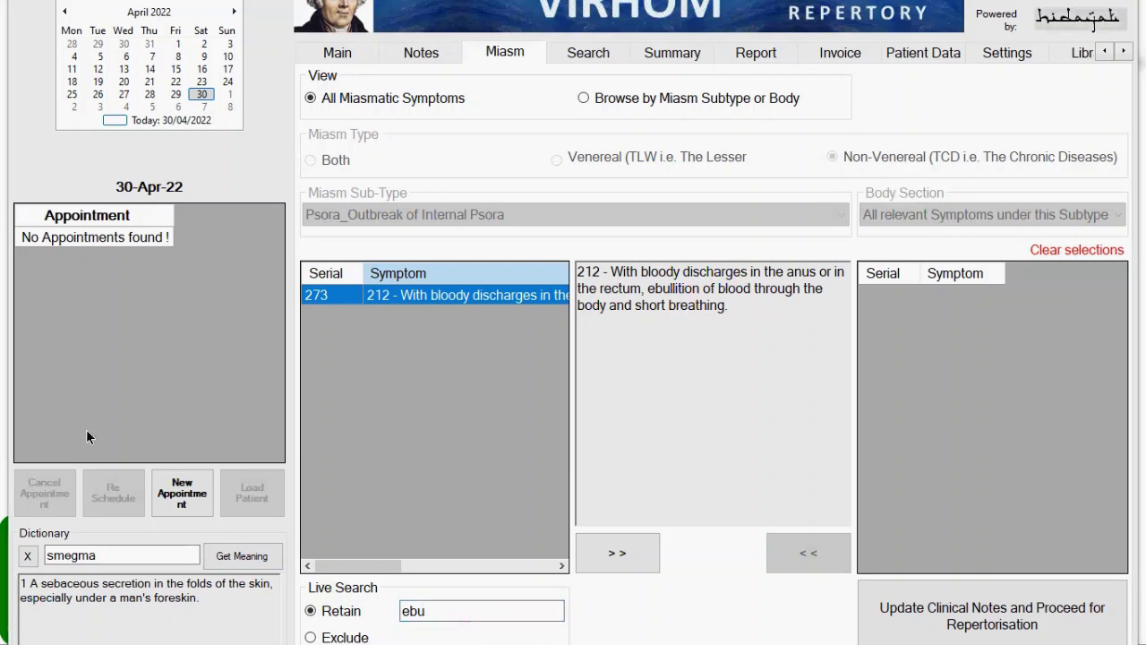
click(25, 555)
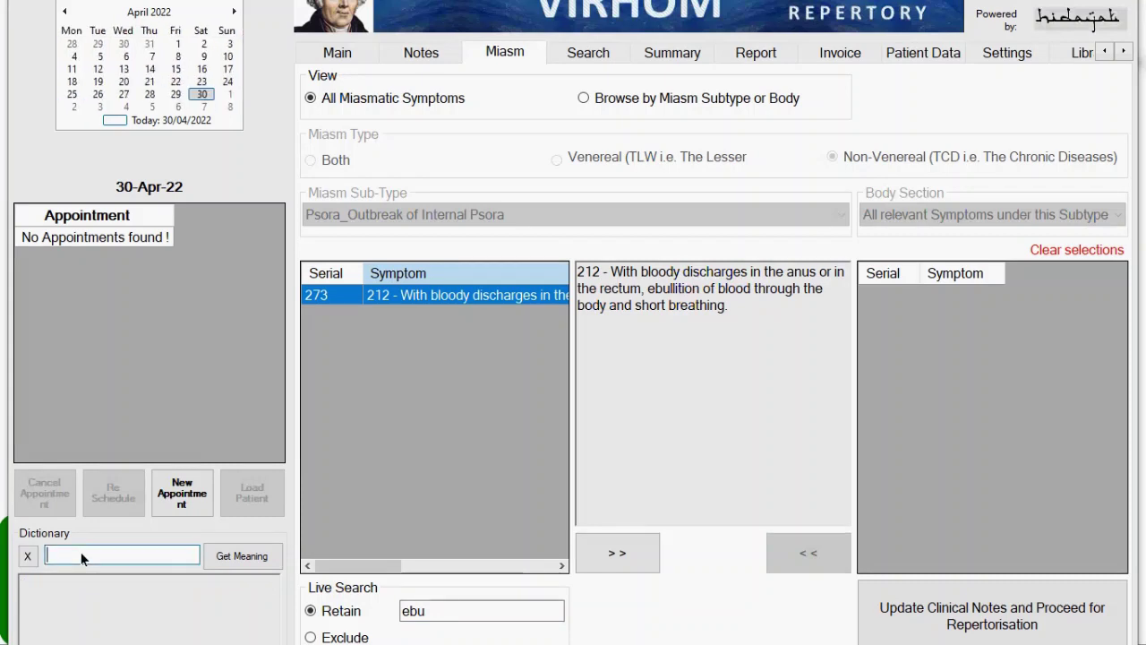
text(ebullition)
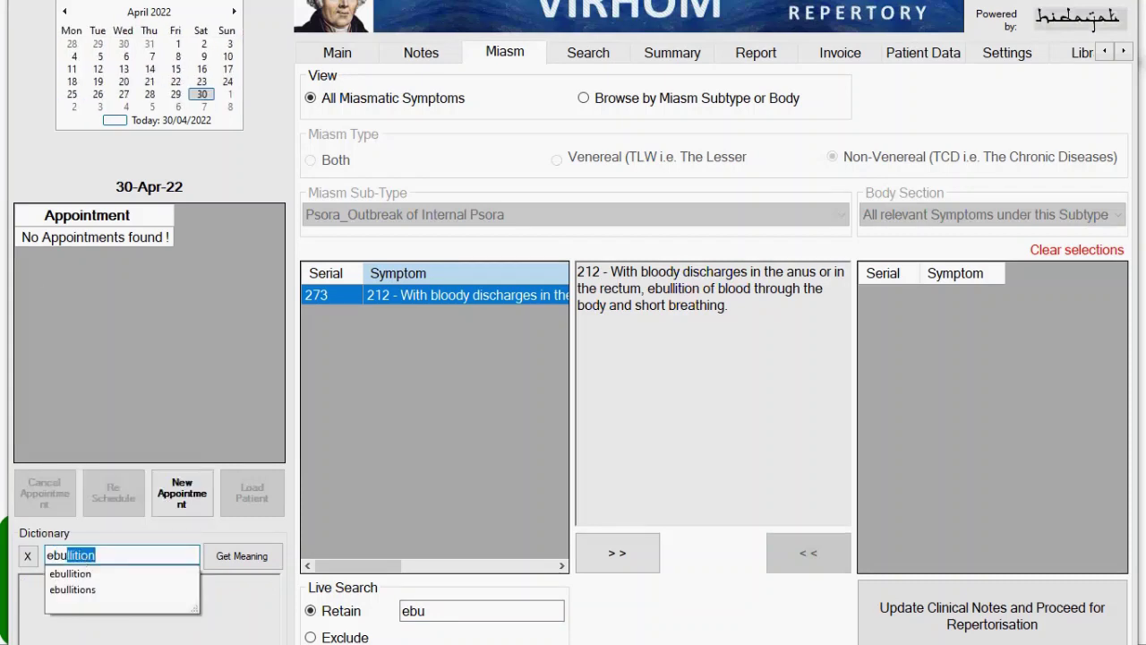
click(238, 556)
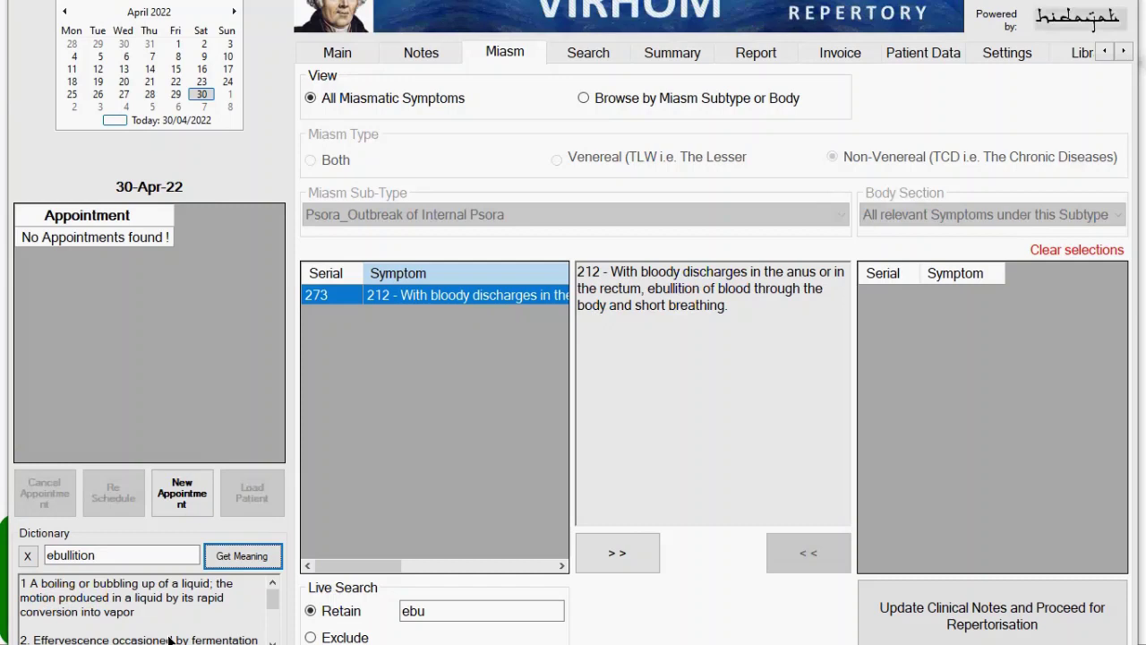
click(272, 641)
click(272, 640)
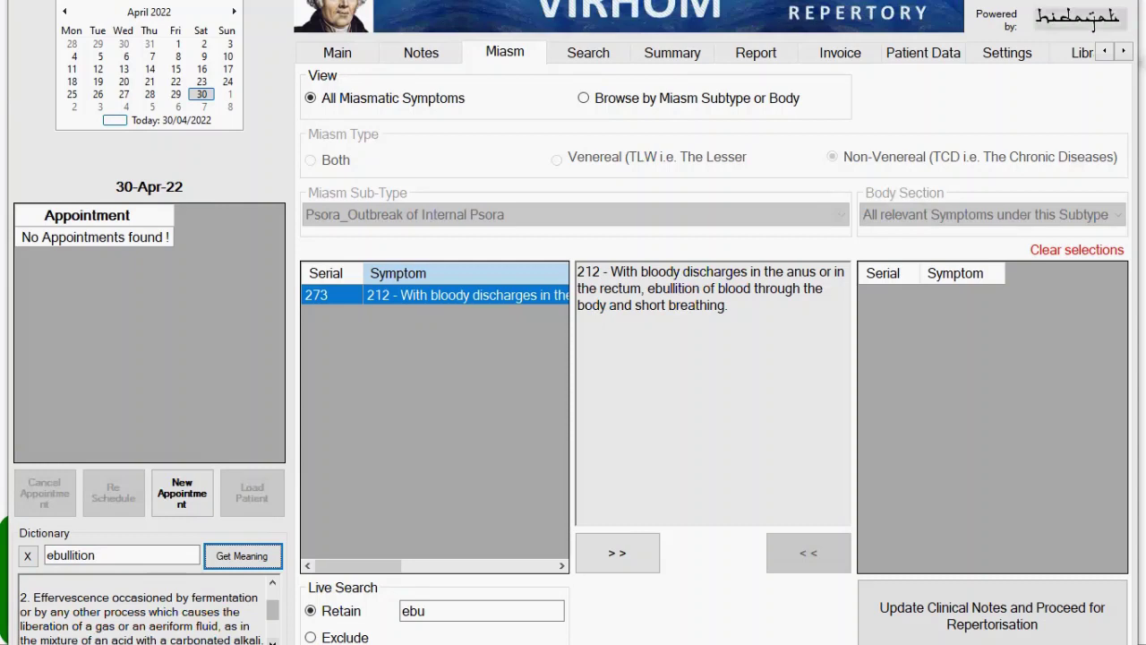
click(272, 642)
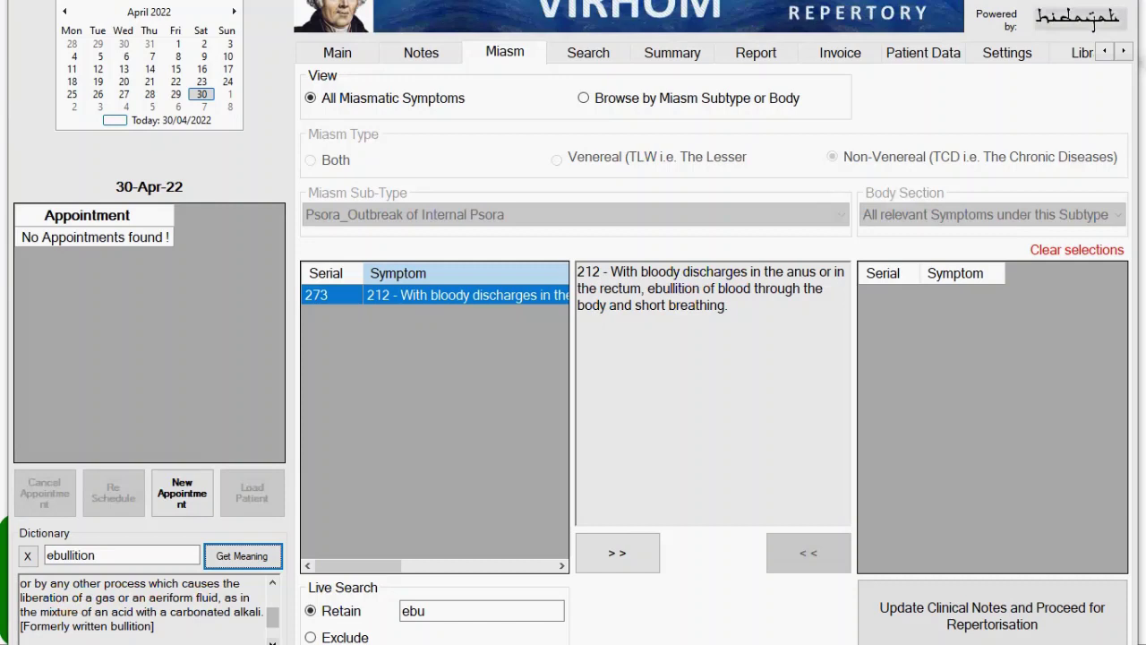
Step: Filter the miasmatic symptoms for "knee" instead and read symptom 324 about tearing in the joints
click(453, 614)
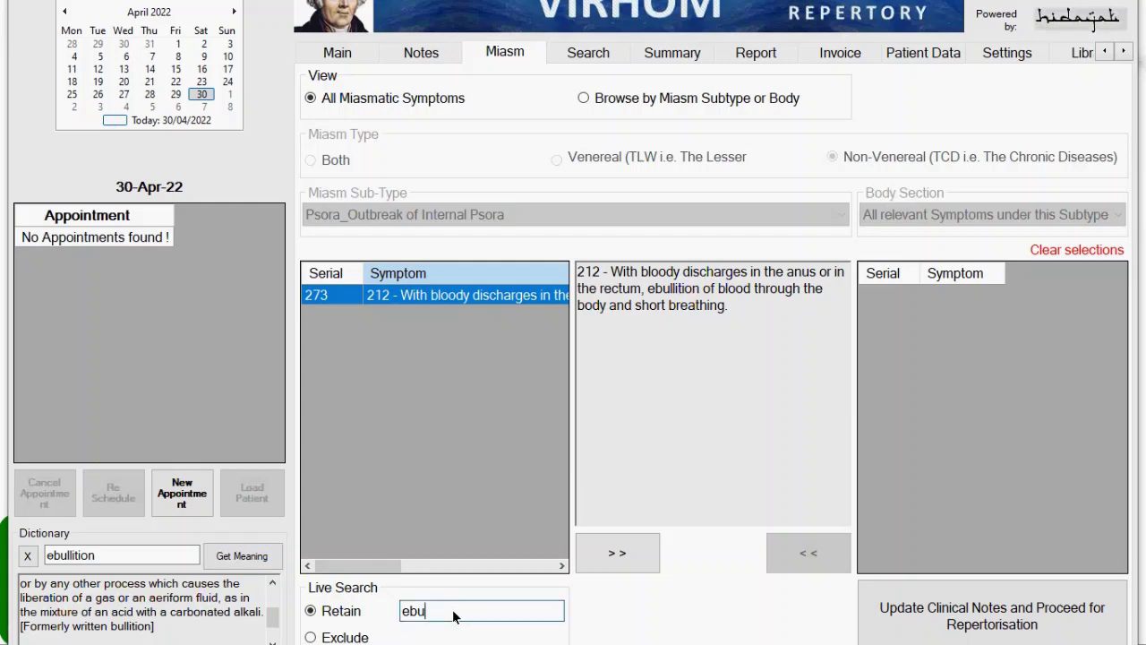
key(BackSpace)
key(BackSpace)
key(BackSpace)
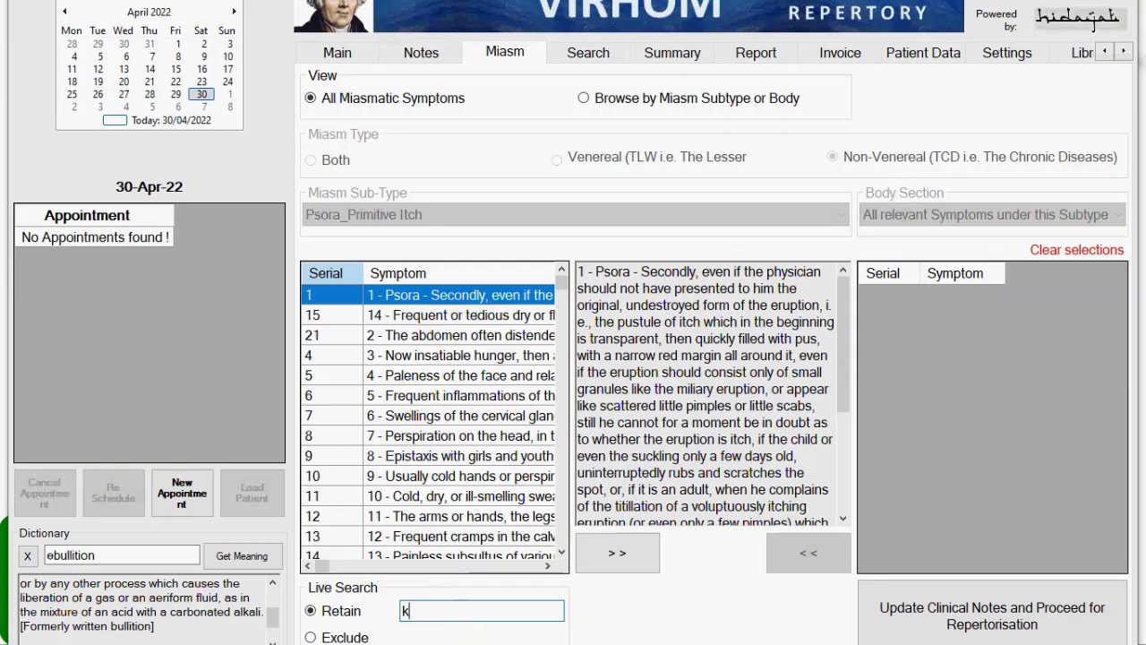
text(knee)
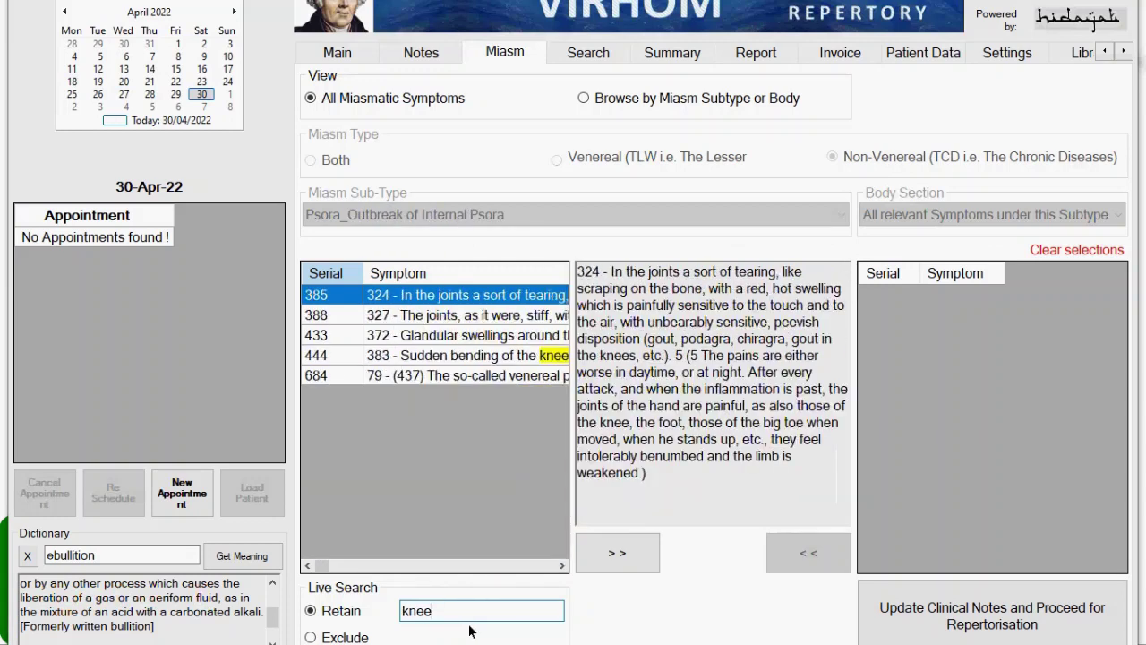
click(493, 273)
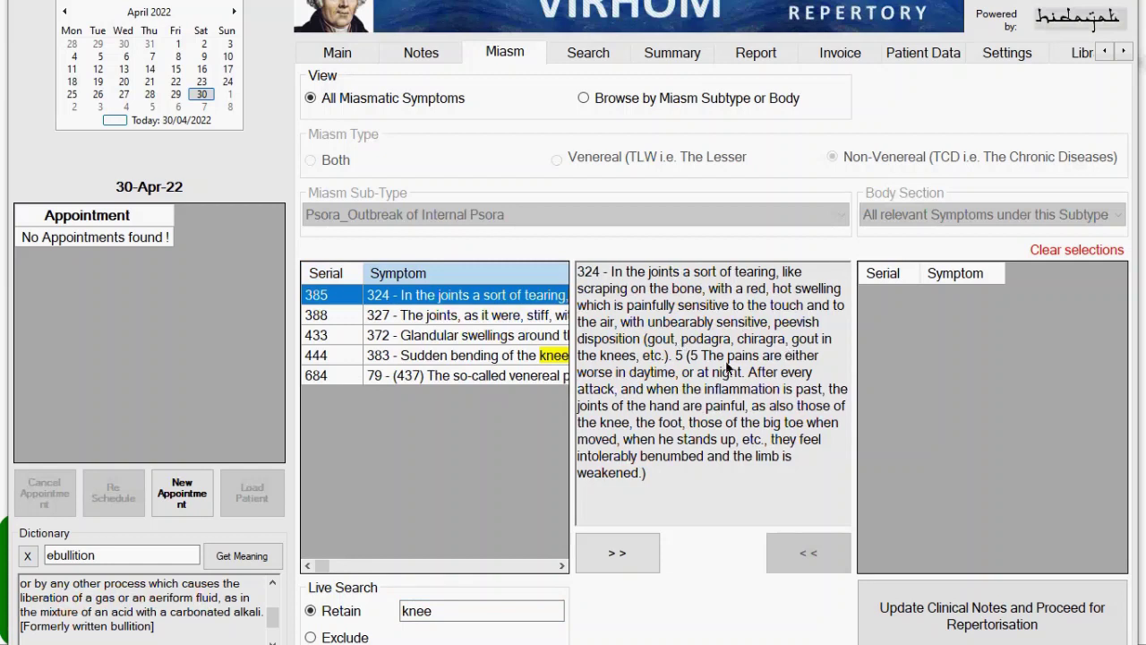
Step: Try narrowing the knee symptoms with "stai", remove that term and read symptom 327 about stiff joints
click(475, 616)
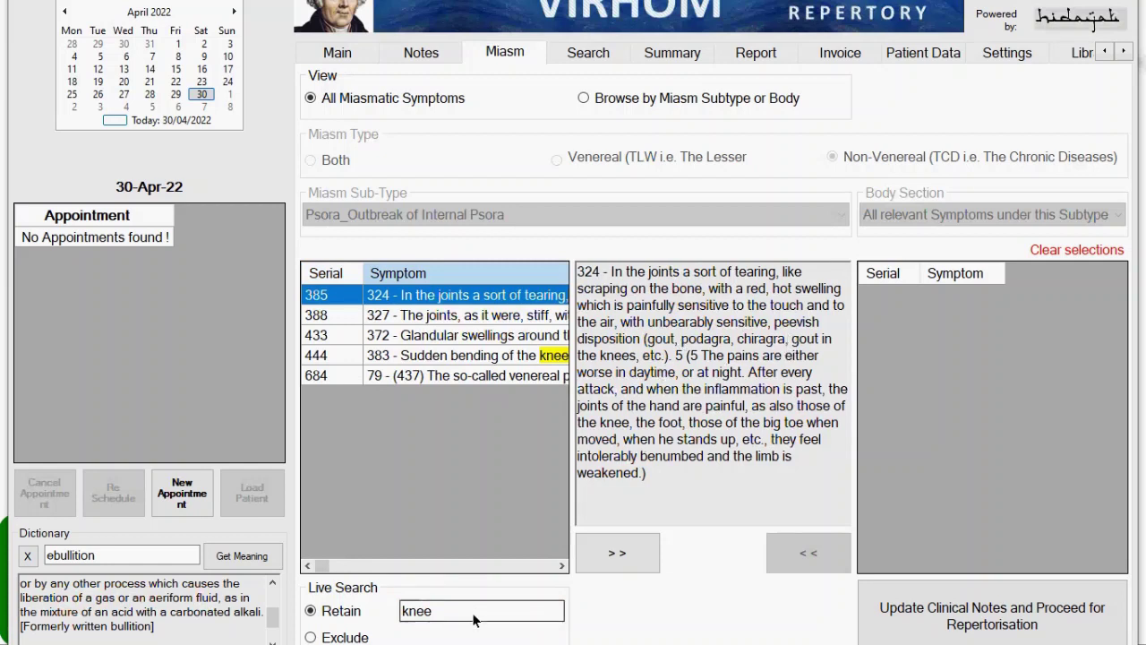
text(stai)
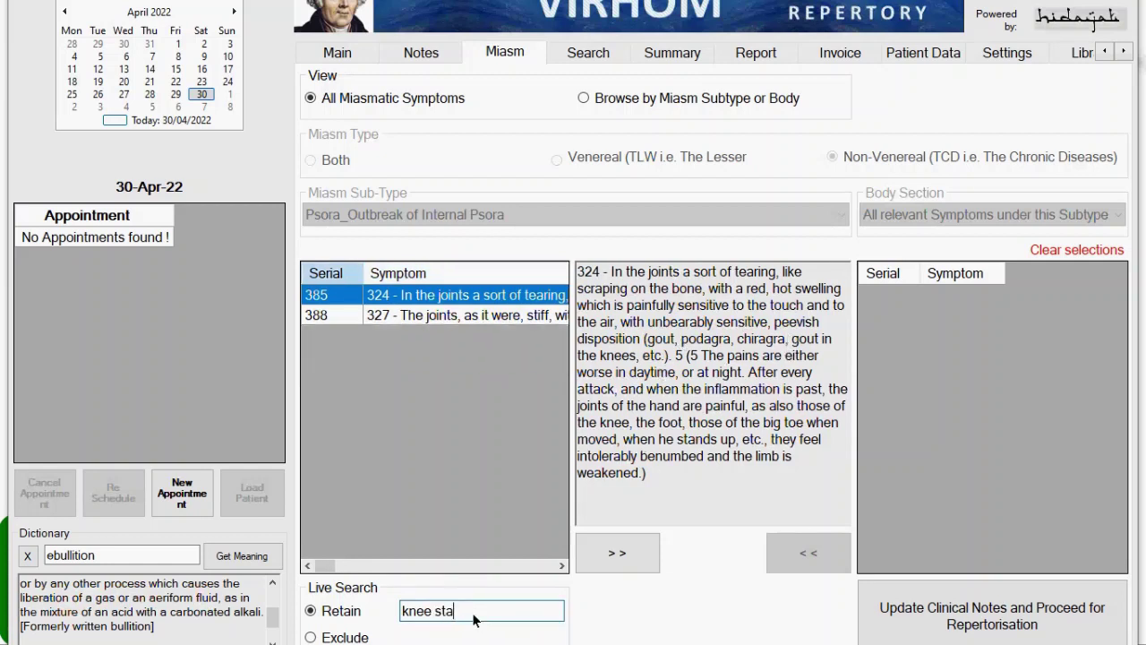
key(BackSpace)
key(BackSpace)
key(BackSpace)
key(BackSpace)
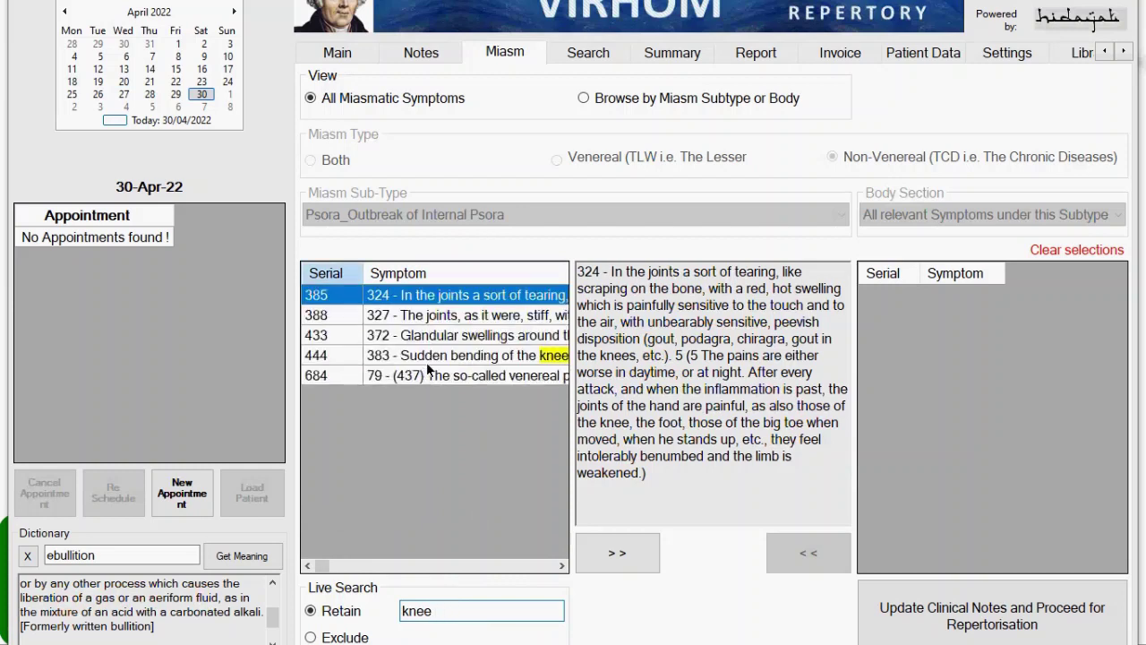
click(529, 315)
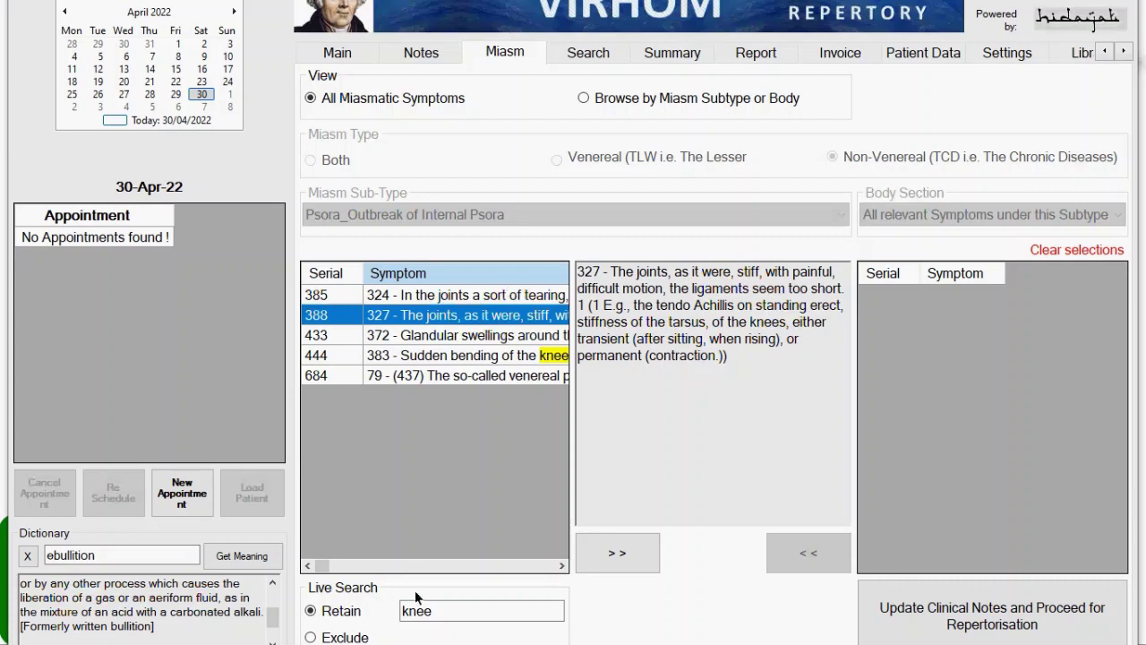
Step: Replace the knee filter with "lumba" to look for lumbar symptoms in the miasm list
click(461, 610)
key(BackSpace)
key(BackSpace)
key(BackSpace)
key(BackSpace)
key(BackSpace)
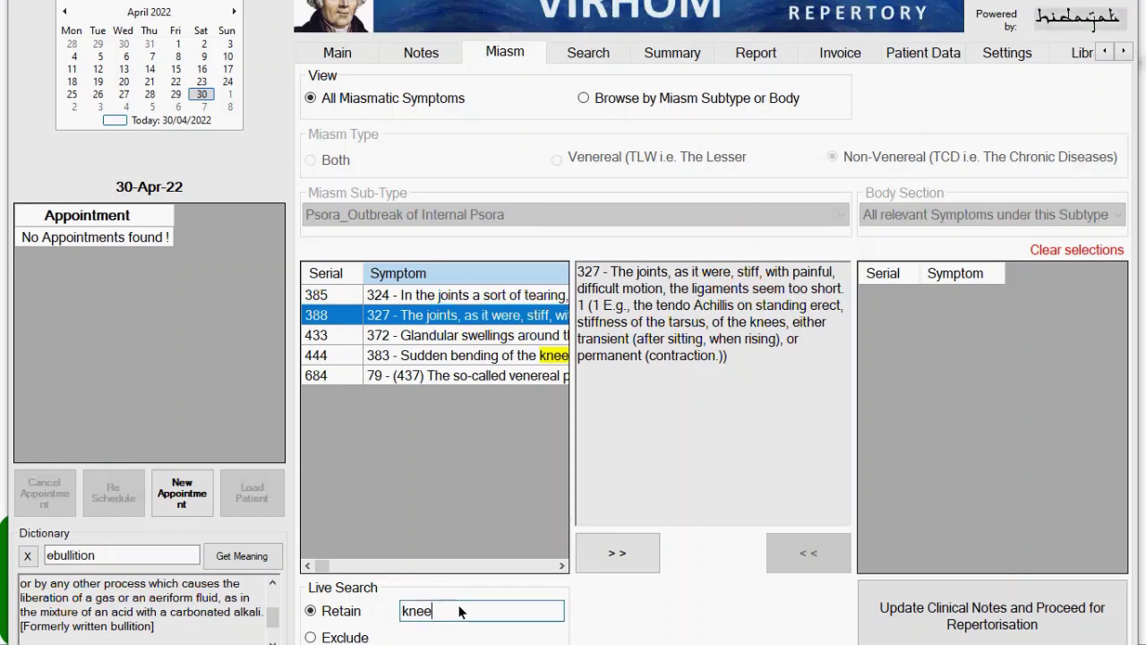
text(lumba)
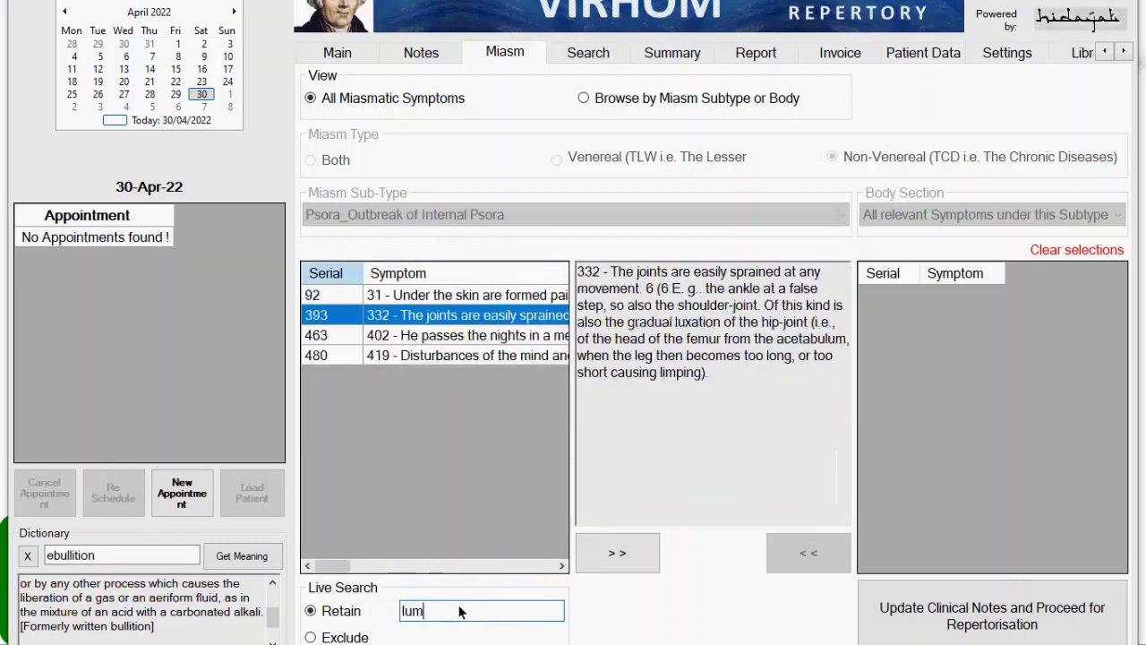
Step: Filter the miasmatic symptoms for "small back" instead and read symptom 179
key(BackSpace)
key(BackSpace)
key(BackSpace)
key(BackSpace)
key(BackSpace)
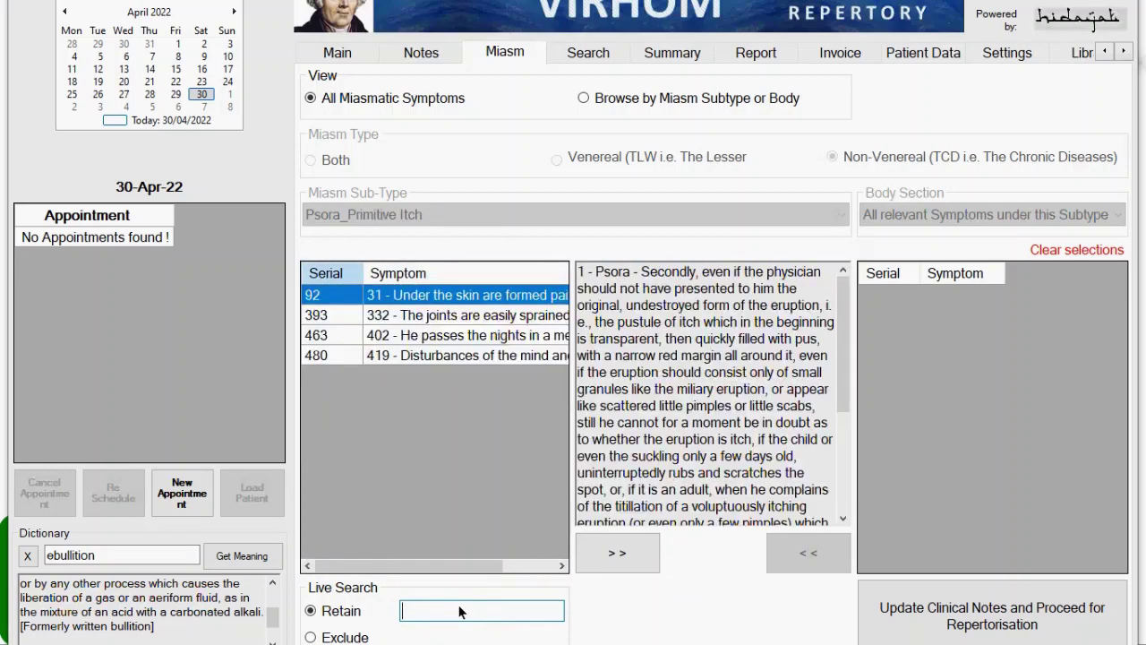
text(small back)
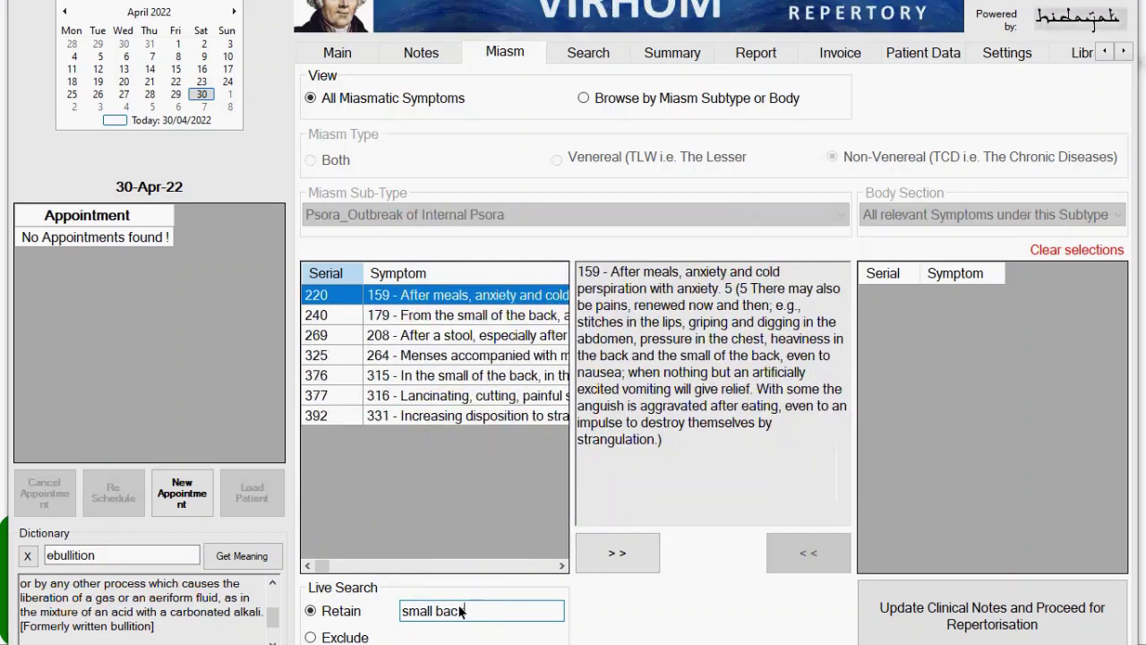
click(479, 322)
click(489, 611)
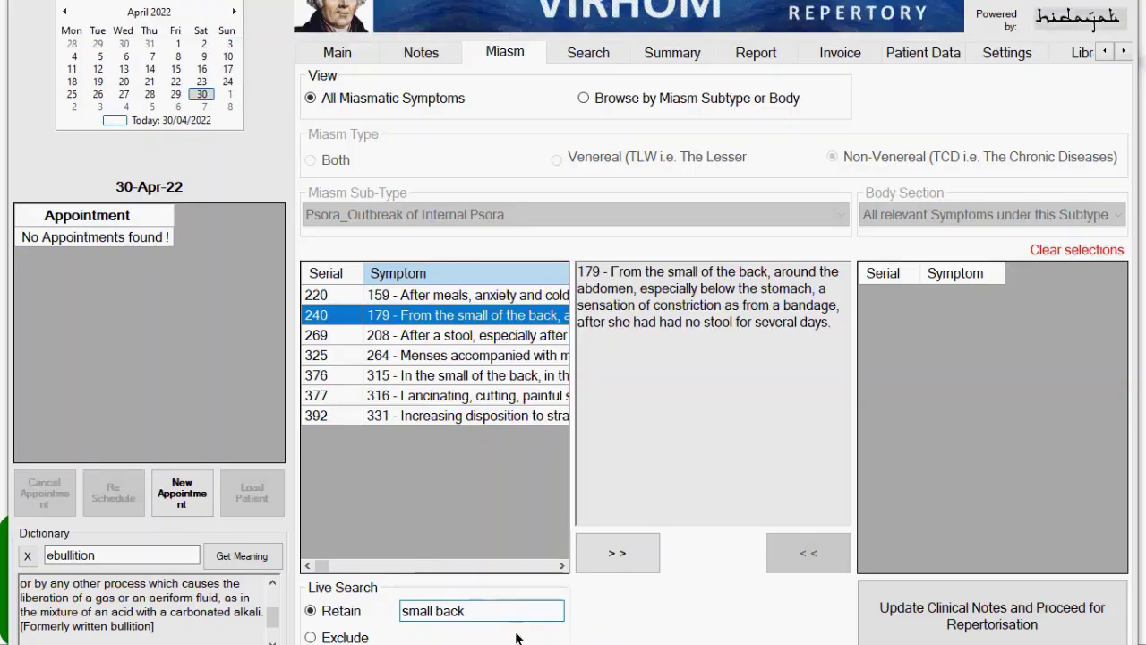
Step: Filter the miasmatic symptoms for "foreskin" and compare the texts of symptoms 16 and 28
drag(498, 618, 310, 618)
text(fore)
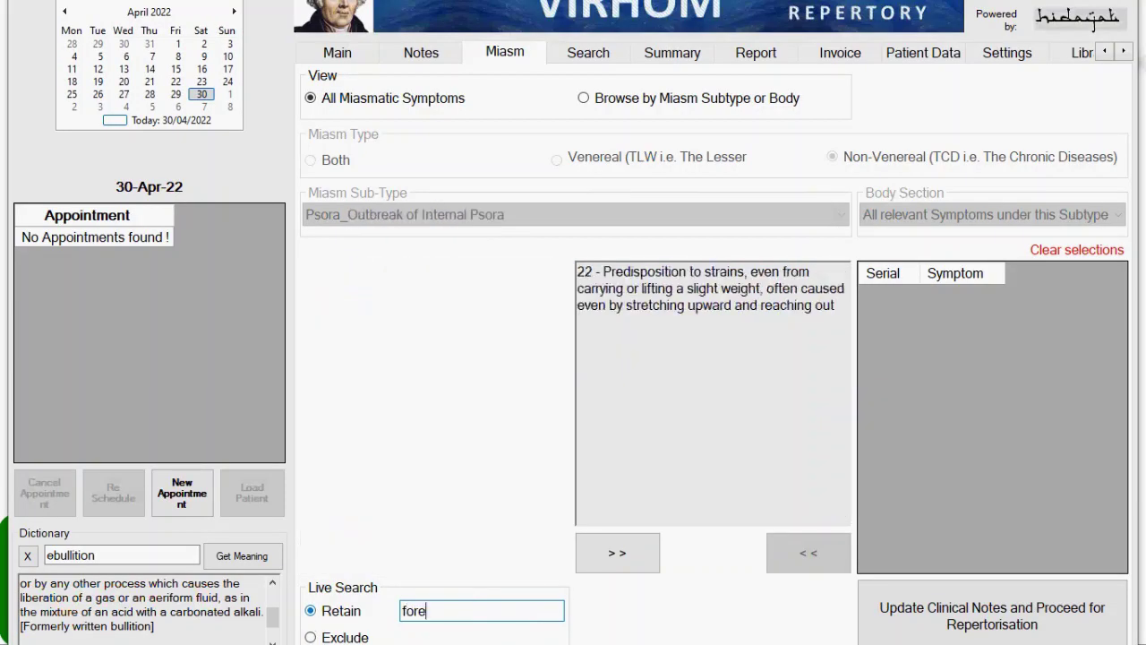
text(skin)
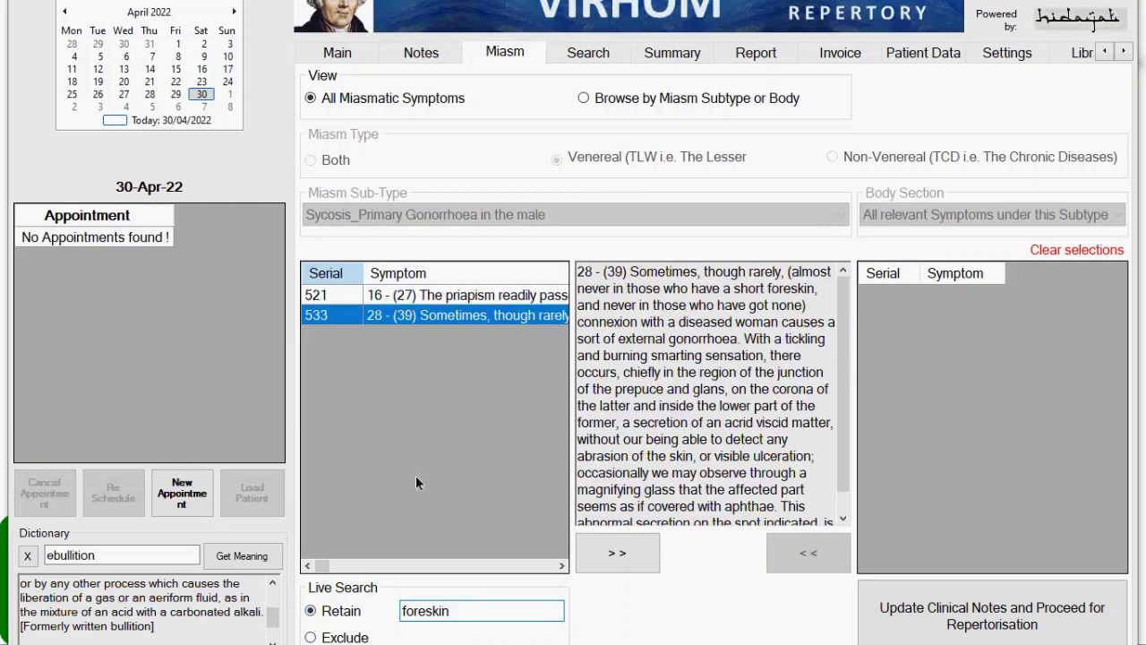
click(494, 296)
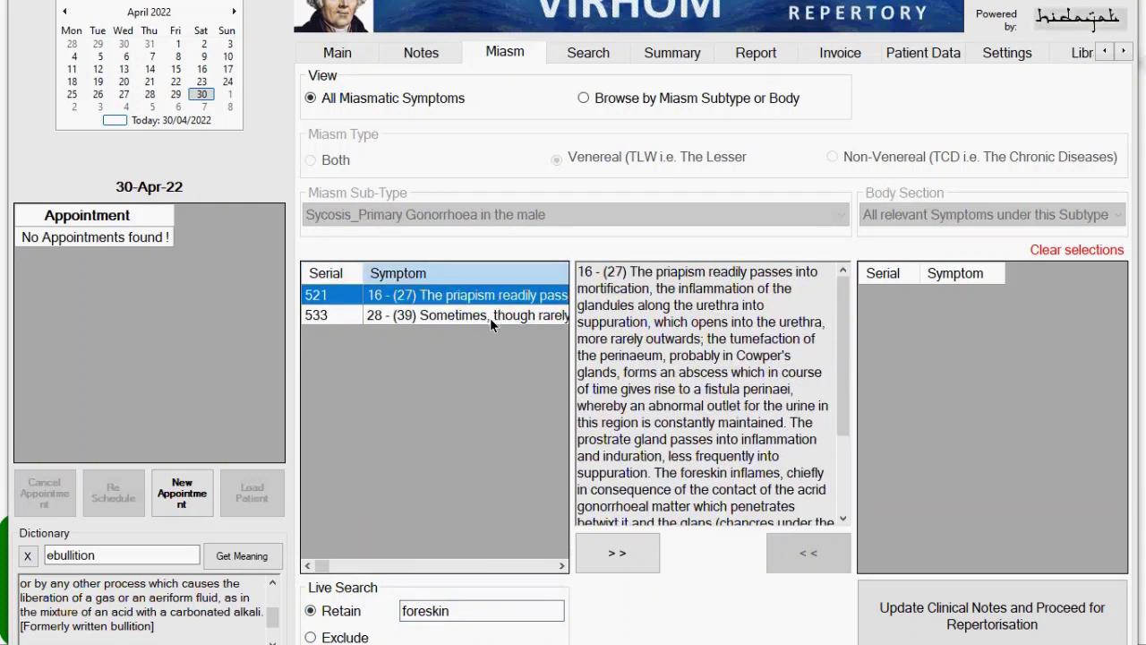
click(474, 316)
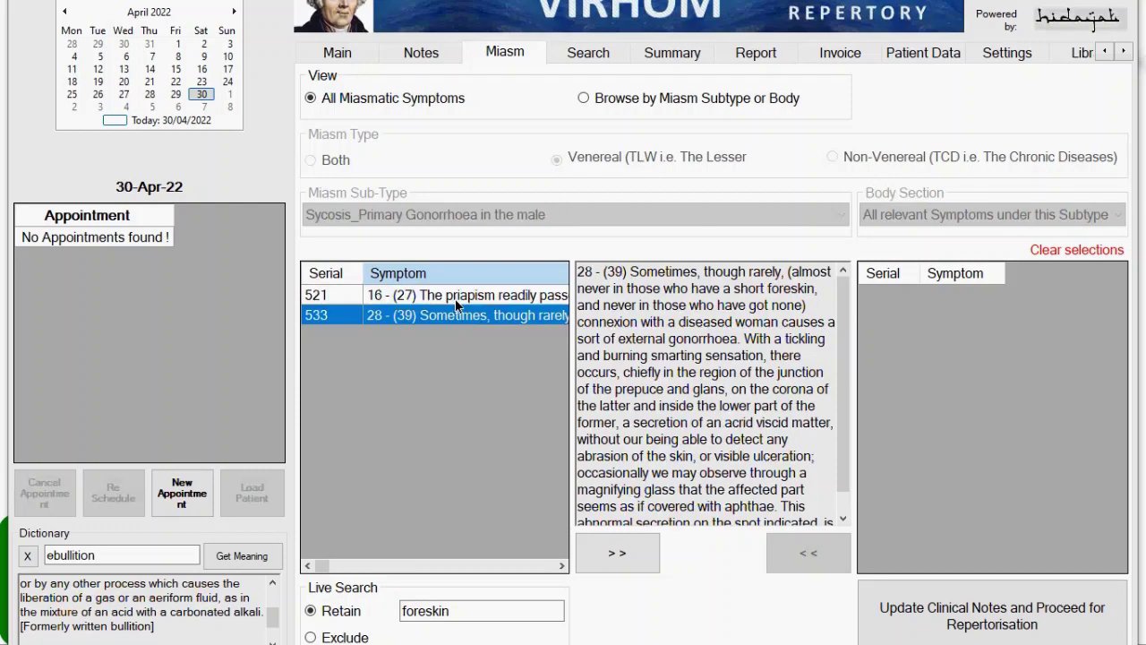
click(456, 302)
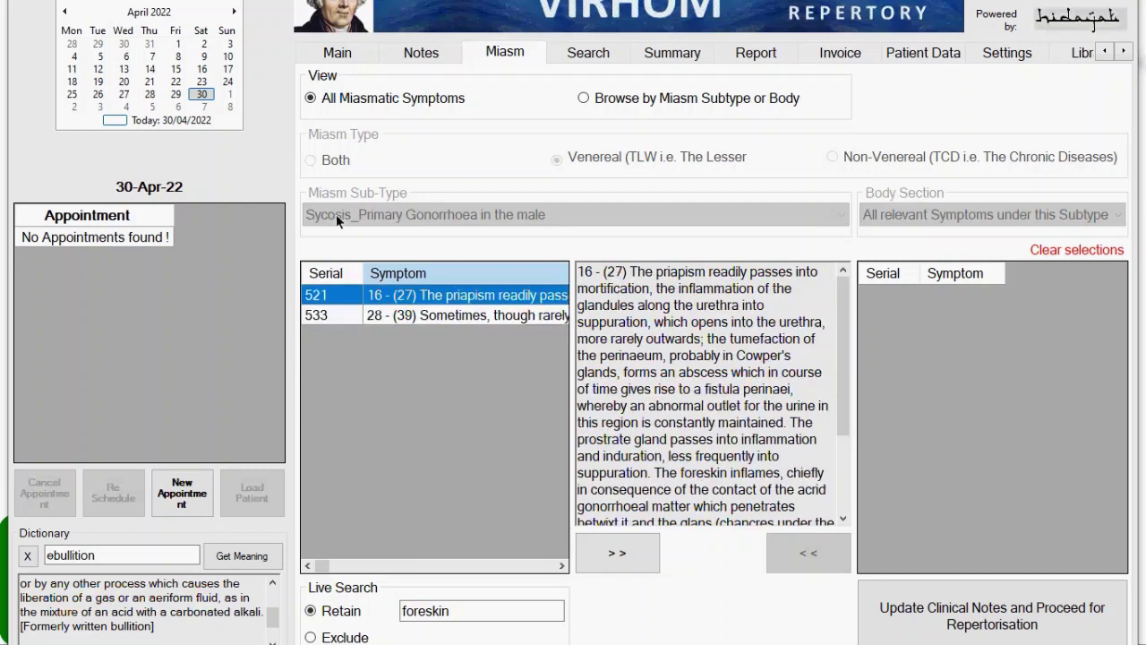
click(499, 318)
Step: Replace the symptom filter with "prepuce" and look through the matching entries
click(466, 611)
key(BackSpace)
key(BackSpace)
key(BackSpace)
key(BackSpace)
key(BackSpace)
key(BackSpace)
key(BackSpace)
key(BackSpace)
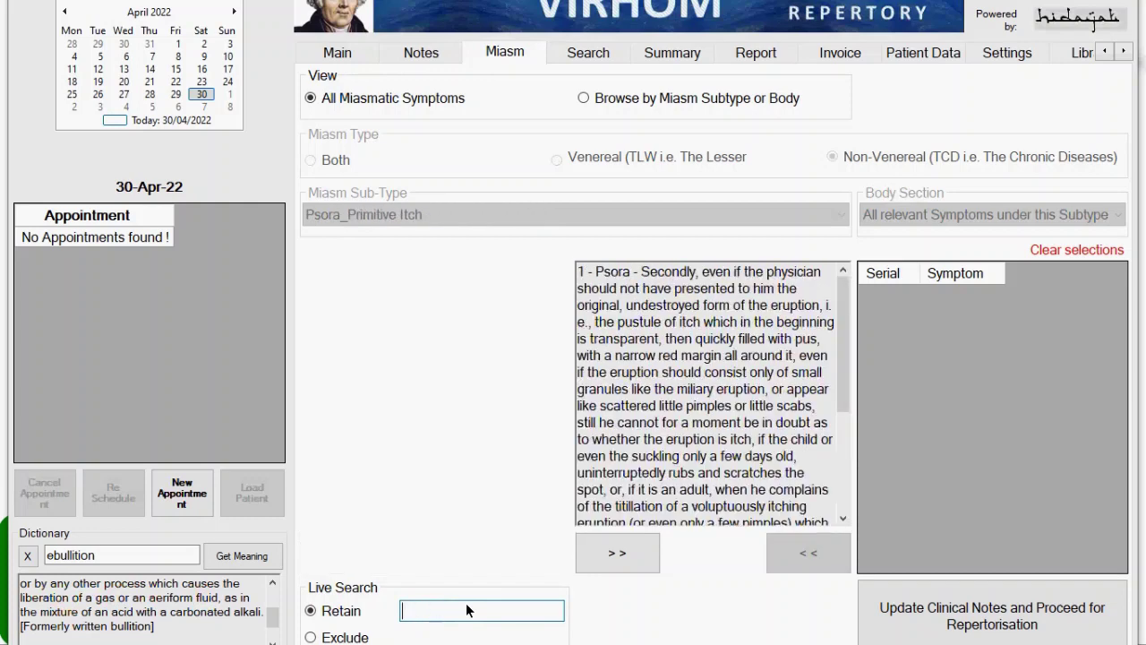
text(pre)
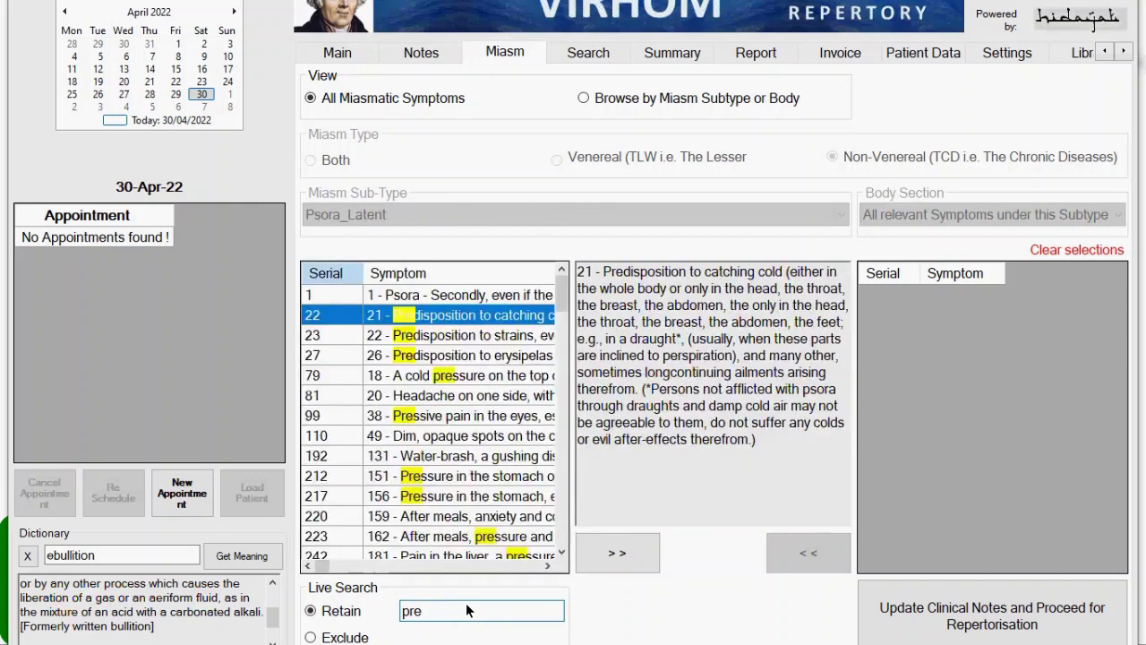
text(puce)
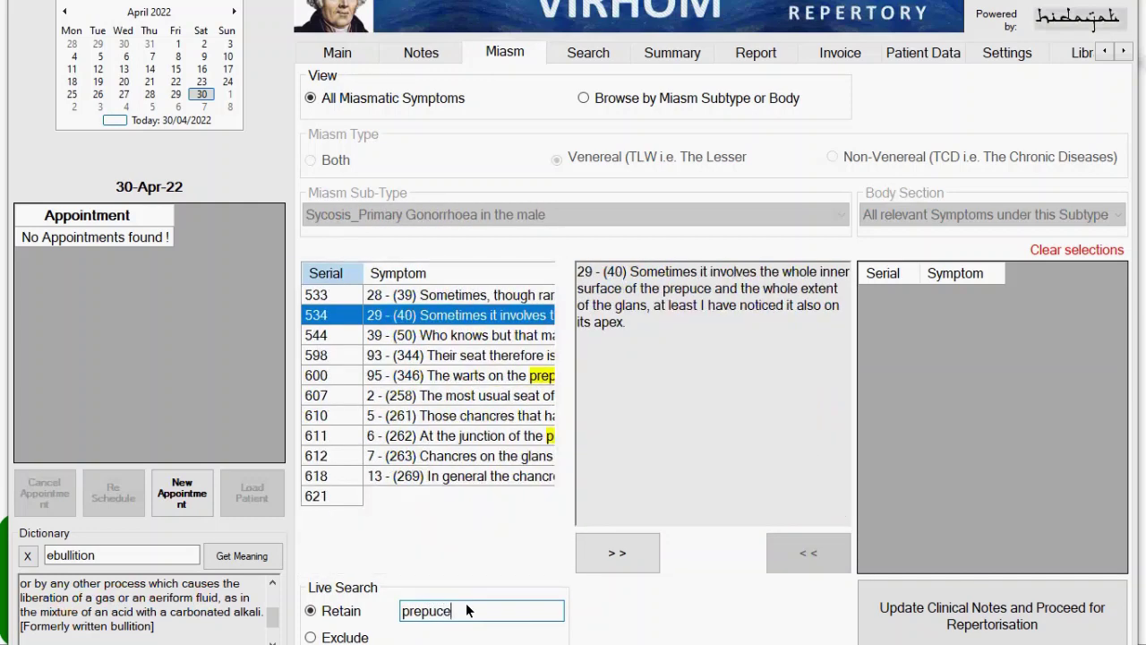
scroll(430, 409, down, 1)
scroll(417, 359, up, 1)
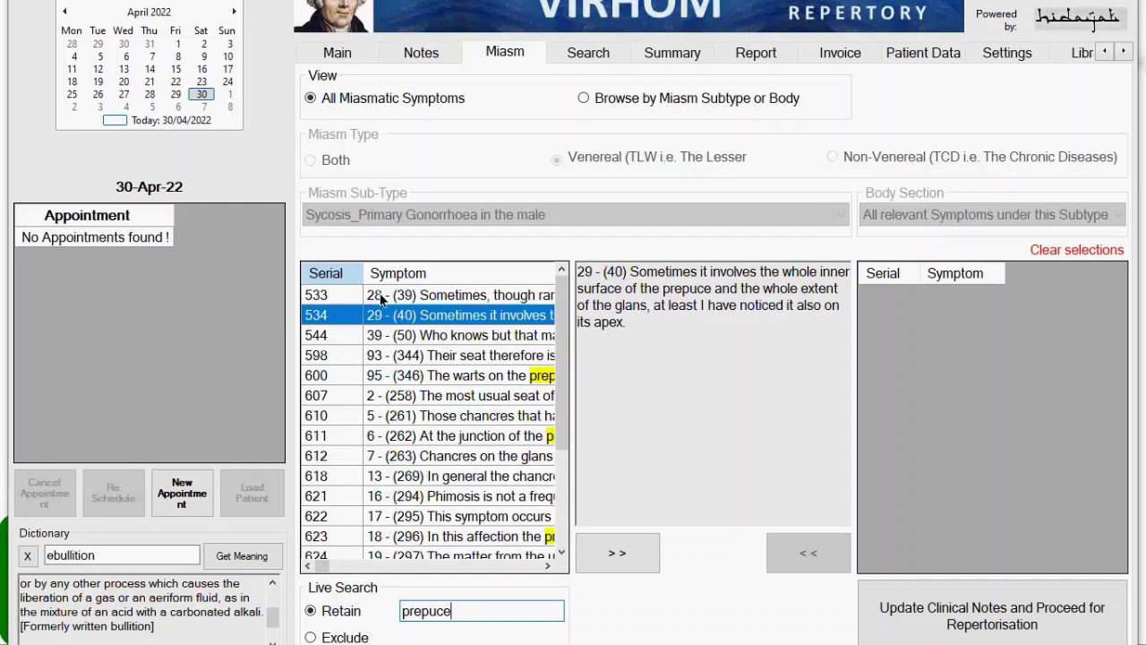
Step: Clear the "prepuce" filter to list all miasmatic symptoms again
key(BackSpace)
key(BackSpace)
key(BackSpace)
key(BackSpace)
key(BackSpace)
key(BackSpace)
key(BackSpace)
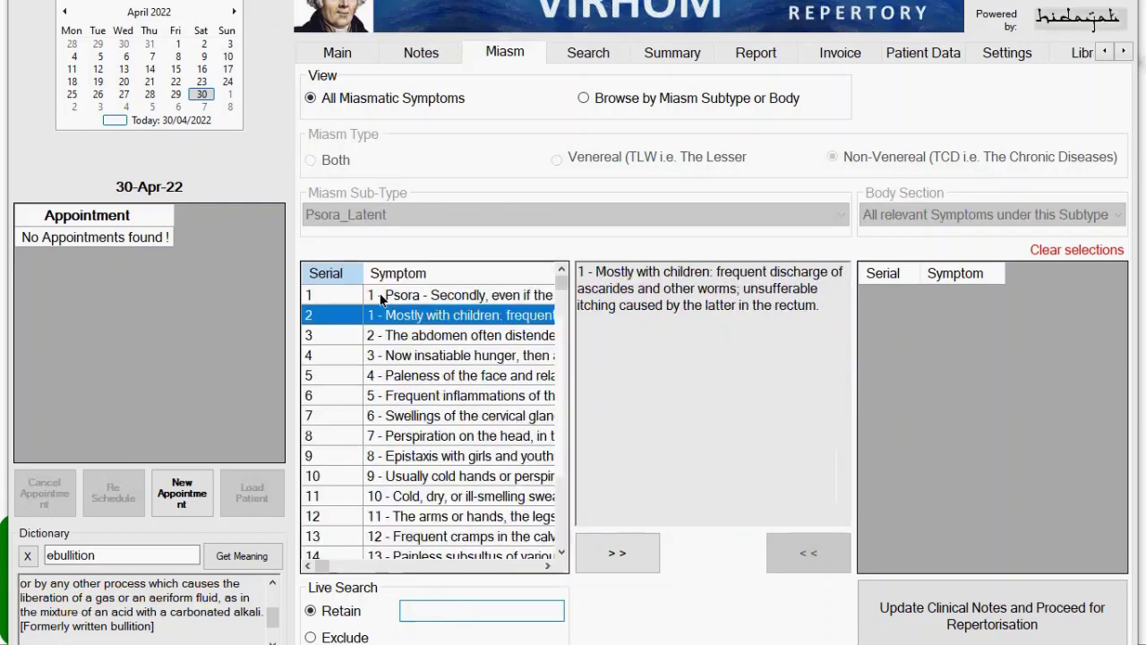
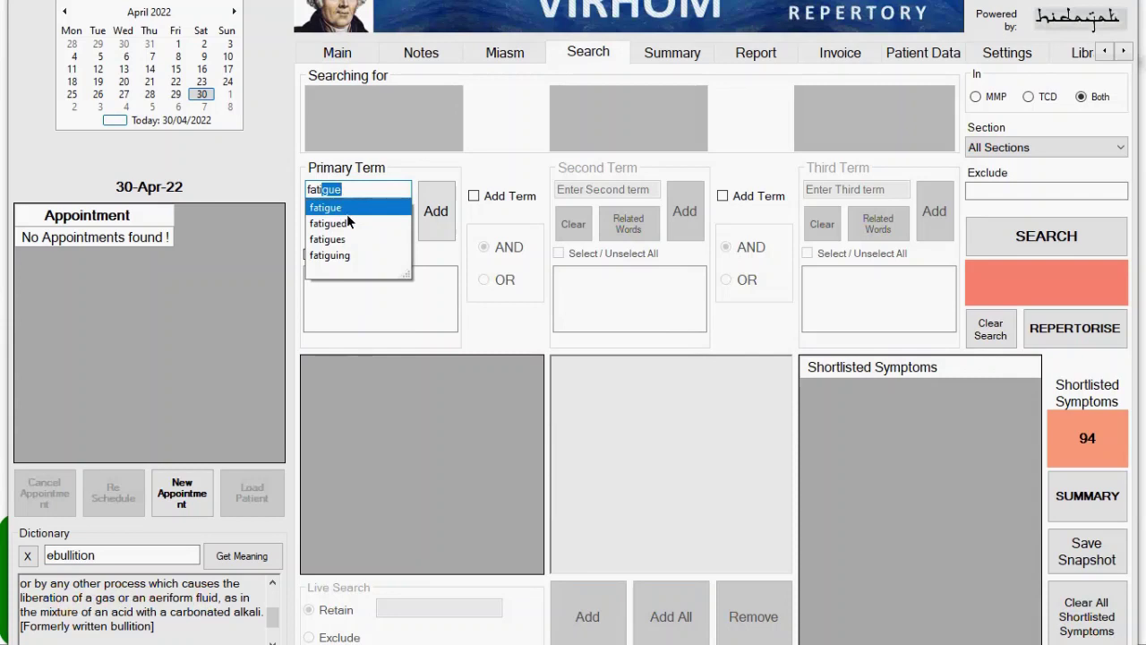
Step: Add "fatigue" as the primary search term, list its related words and select fatigue, fatigued, fatigues and fatiguing
click(436, 211)
click(378, 224)
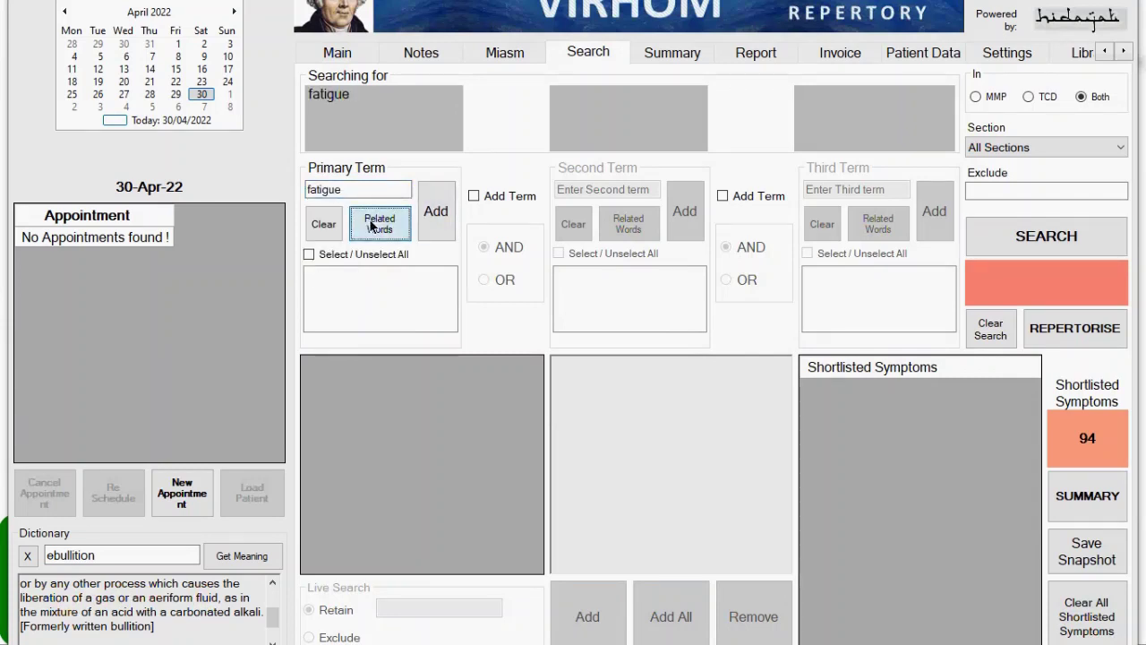
click(346, 277)
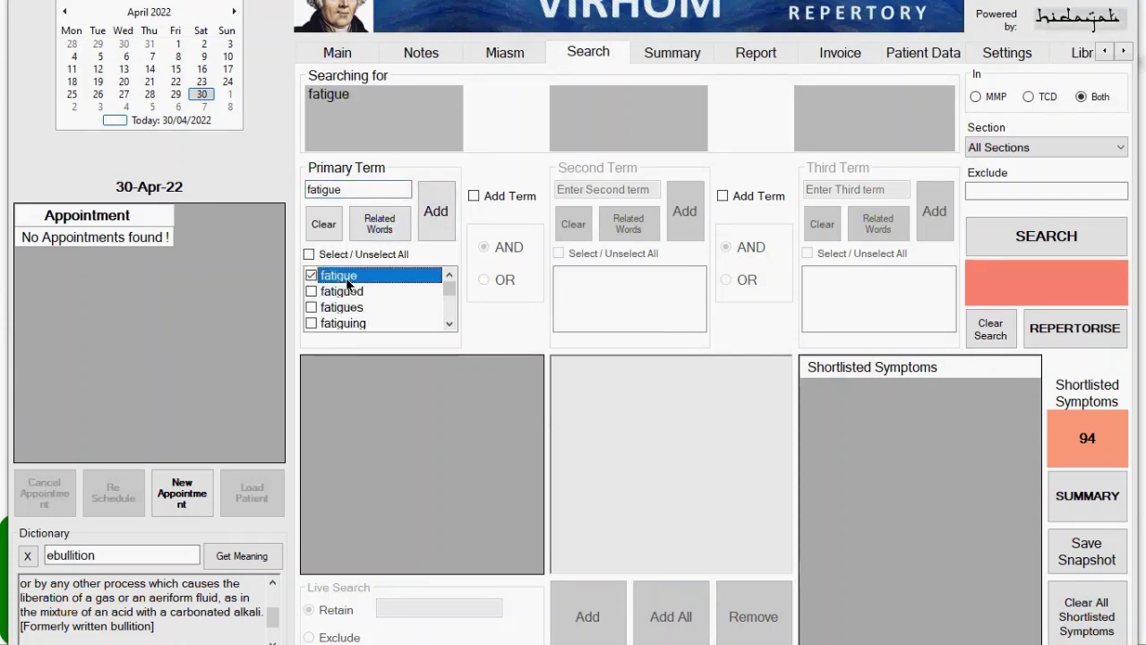
click(346, 279)
key(space)
key(space)
key(Down)
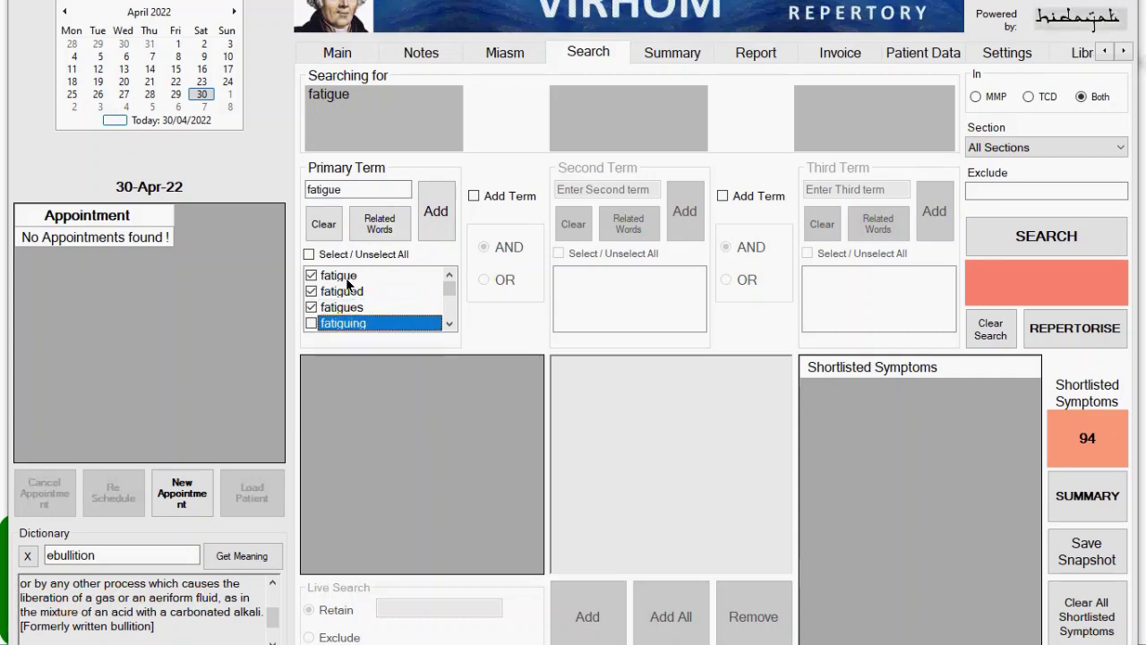
key(Down)
key(Down)
key(Down)
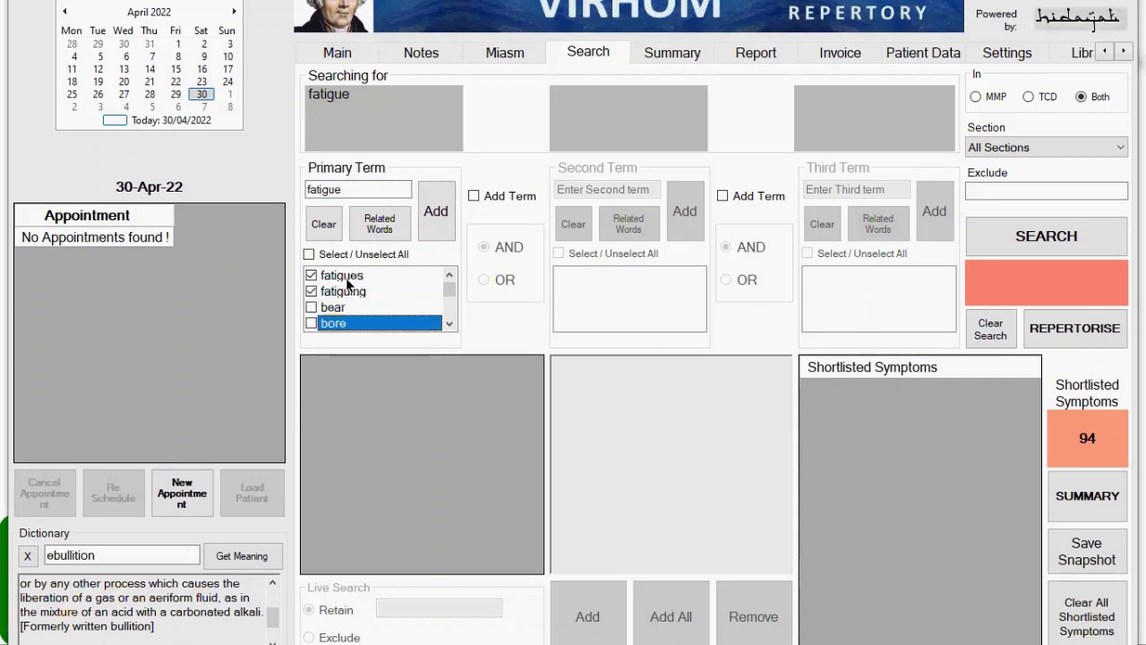
key(Up)
key(space)
key(Down)
key(Down)
key(space)
key(Down)
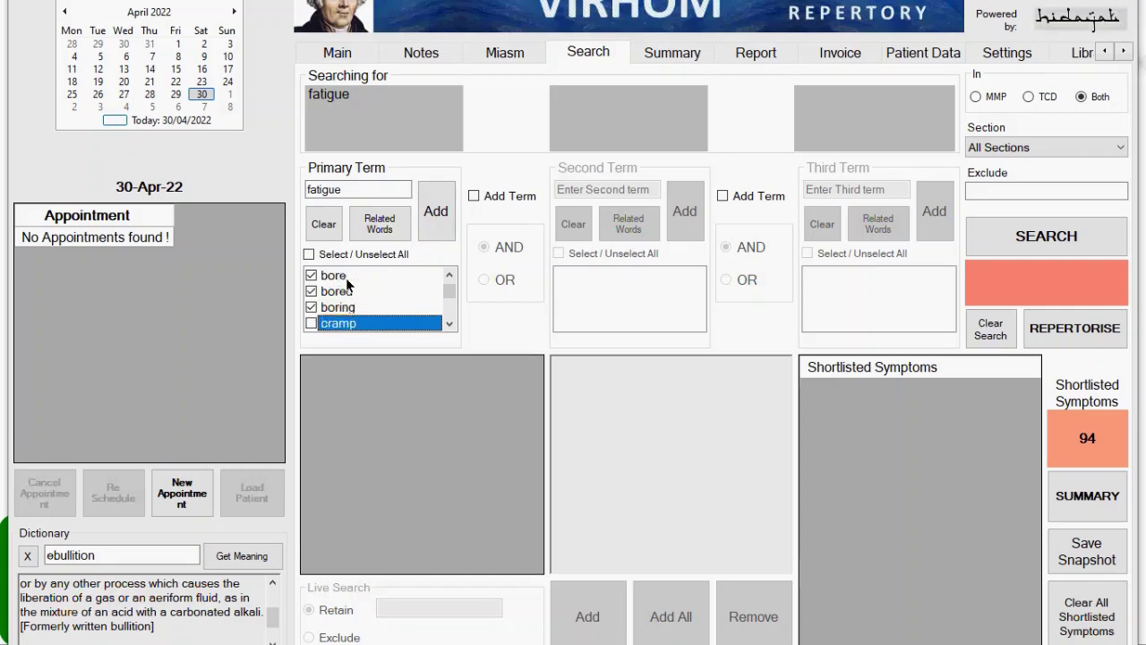
key(Up)
key(Down)
key(Up)
key(Up)
key(space)
key(Down)
key(space)
key(Up)
key(Up)
Step: Select the exhaustion-related words exhaust, exhausted, exhausting and exhaustion for the primary term
key(Down)
key(Down)
key(Down)
key(Down)
key(Down)
key(Down)
key(Down)
key(Down)
key(Down)
key(space)
key(Down)
key(space)
key(Down)
key(space)
key(Down)
key(space)
key(Down)
Step: Select languid and languor among the related words, leaving out fainted and faintest
key(Down)
key(Down)
key(Down)
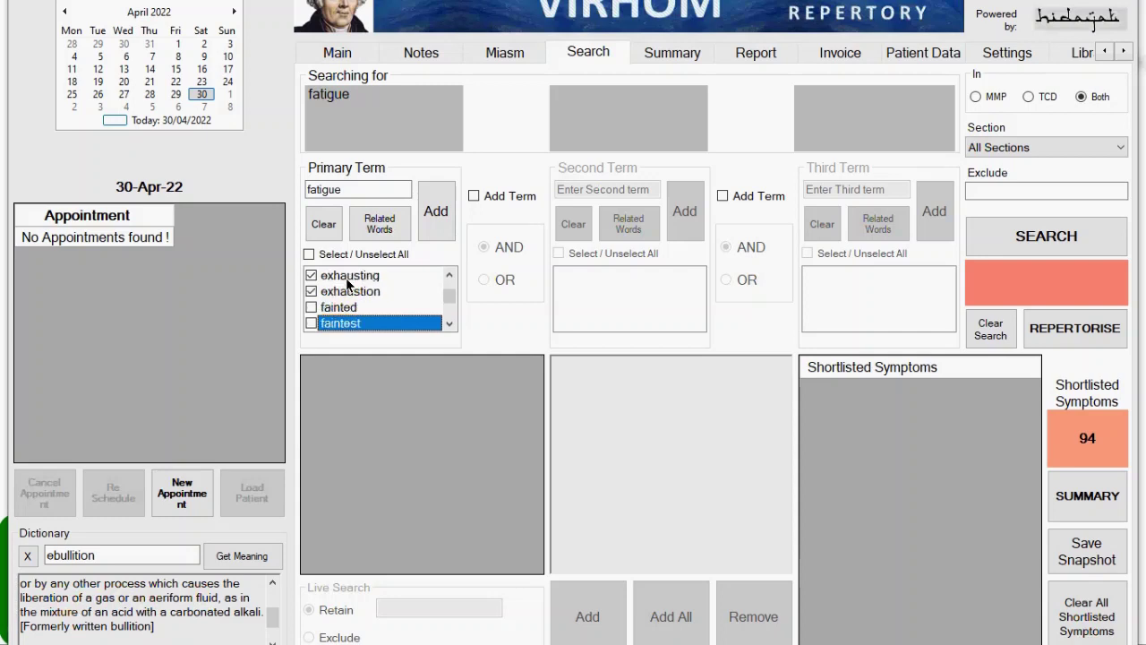
key(Up)
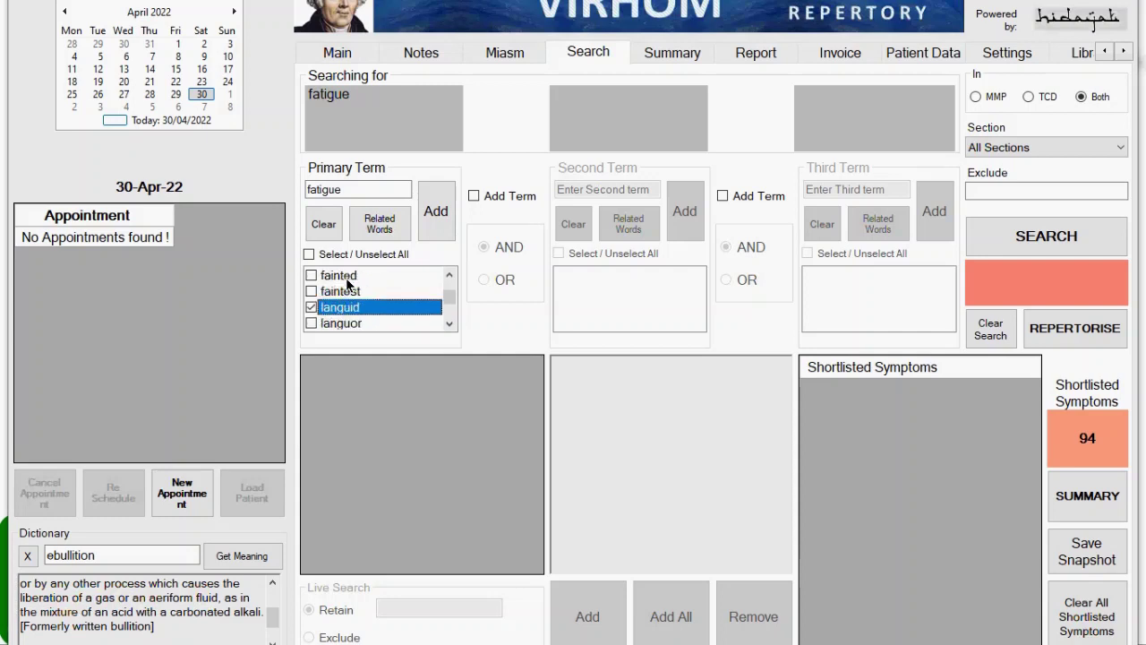
key(Down)
key(space)
key(Down)
Step: Select prostrate, prostrated and prostration among the words related to fatigue
key(Down)
key(Down)
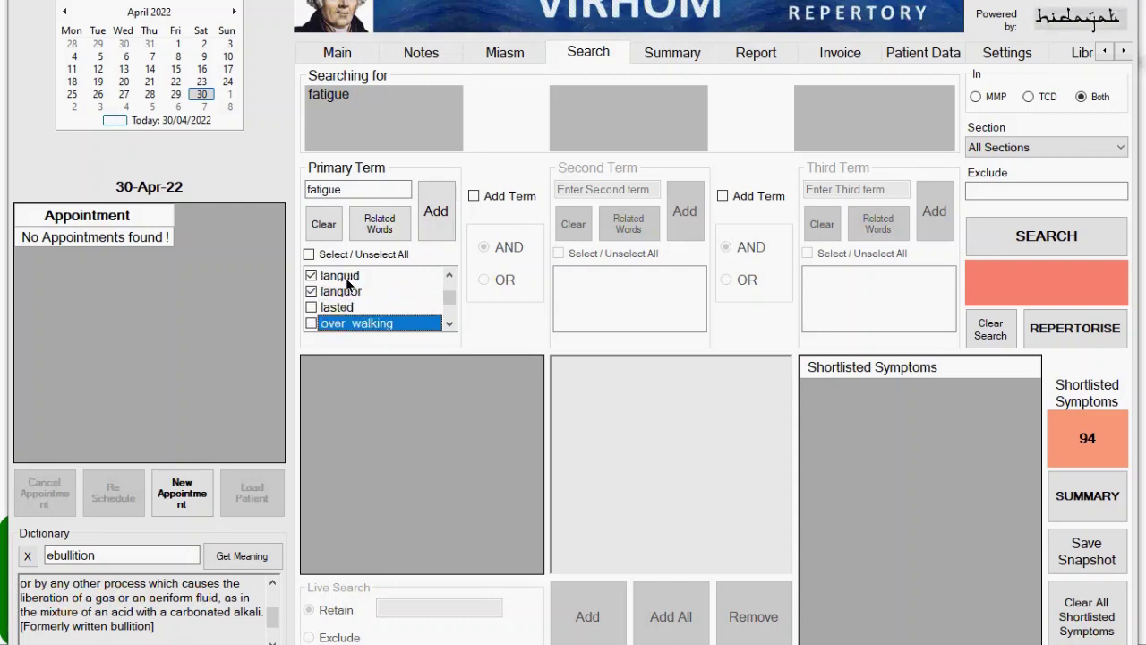
key(Down)
key(Down)
key(Down)
key(space)
key(Down)
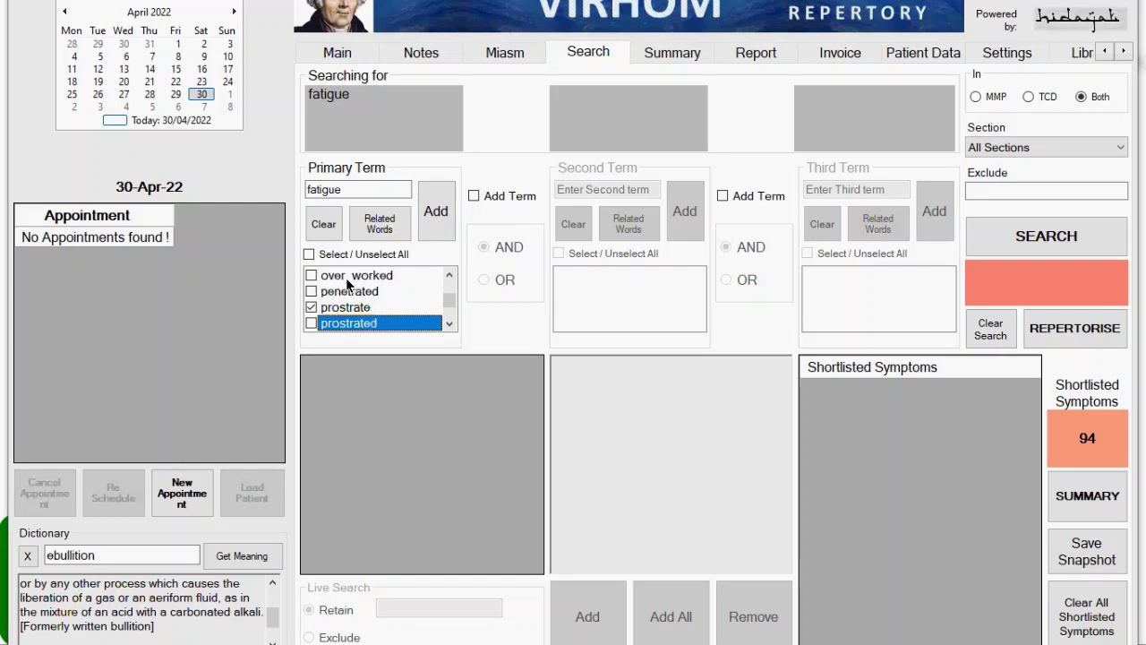
key(space)
key(Down)
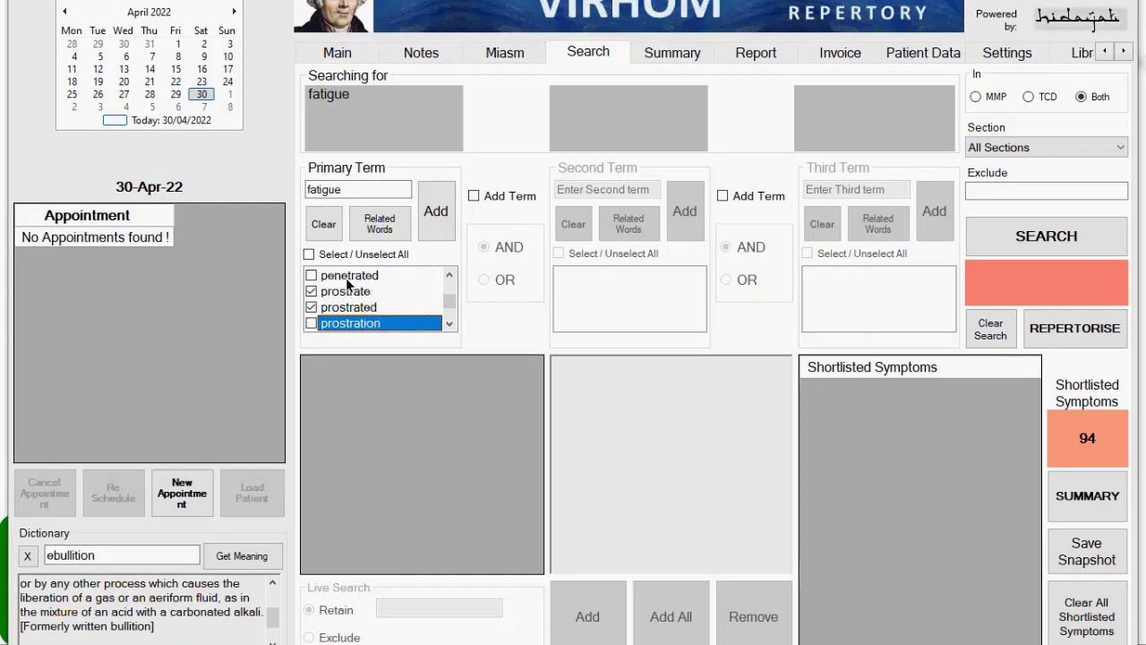
key(space)
key(Down)
Step: Select sluggishness and the two related words listed just before "turn"
key(Down)
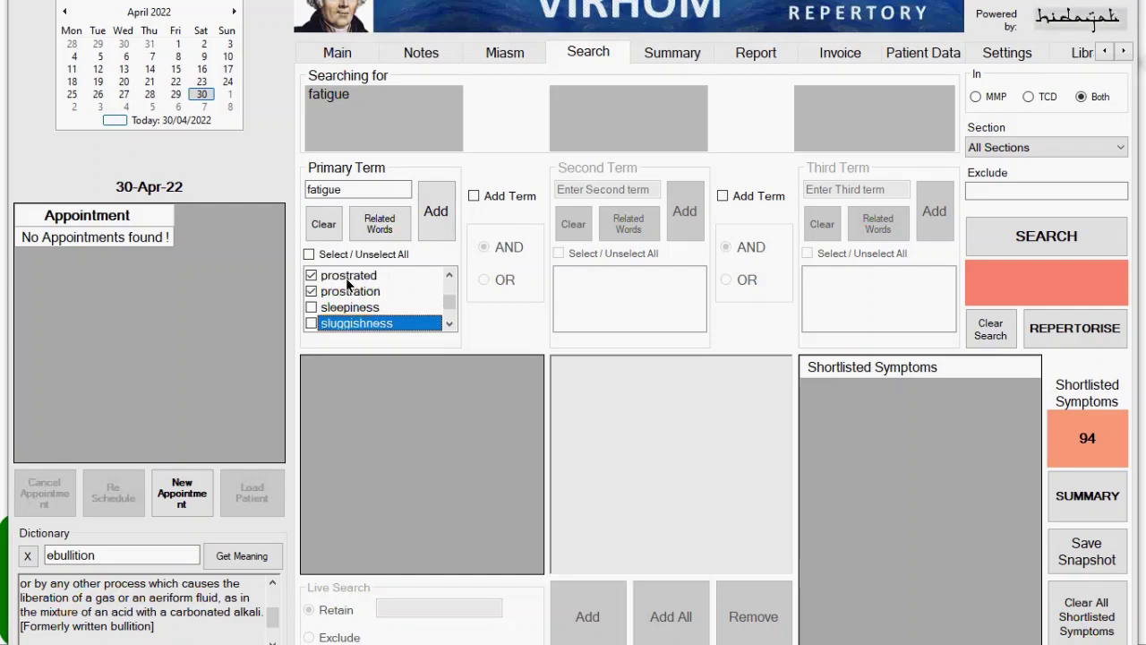
key(space)
key(Down)
key(Down)
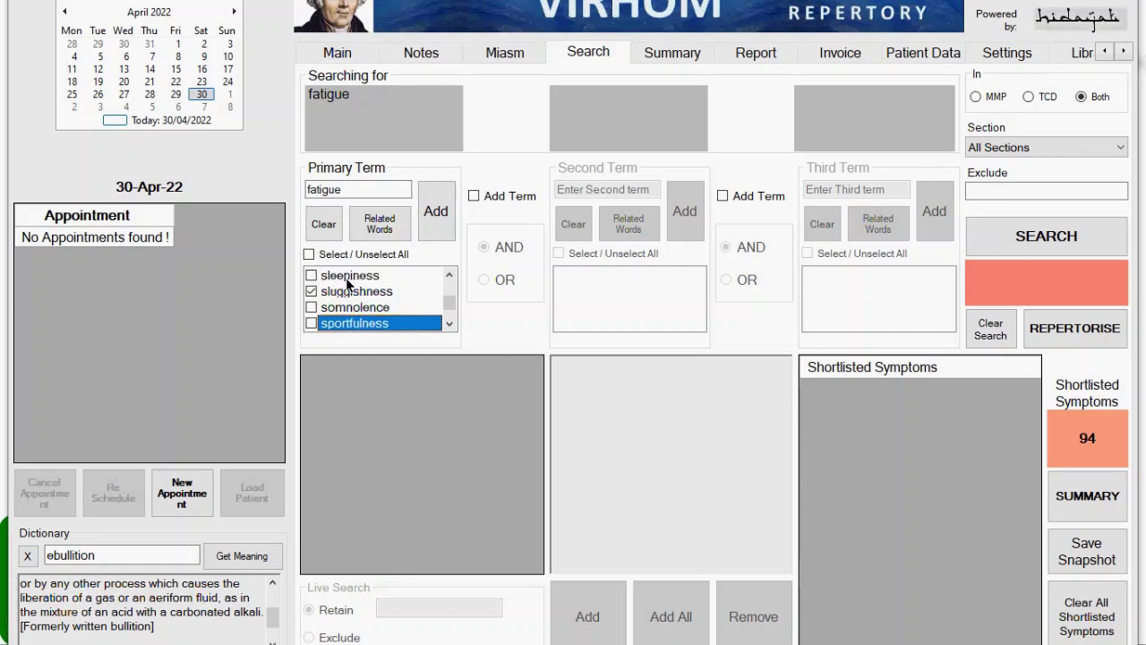
key(Down)
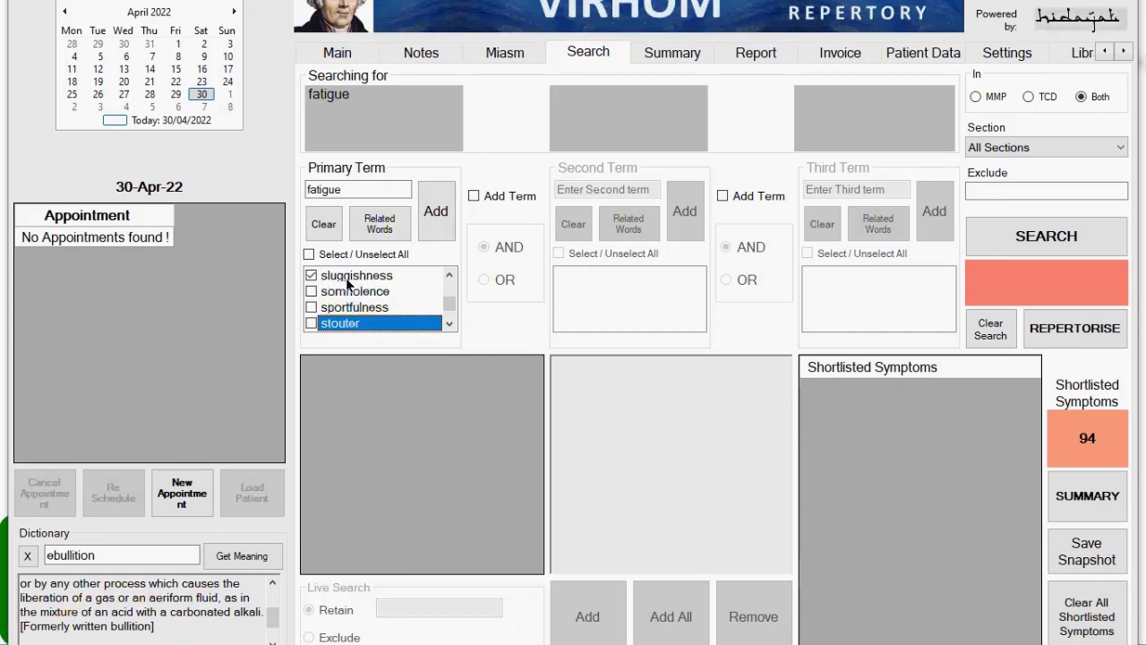
key(Down)
key(Down)
key(Down)
key(Down)
key(Down)
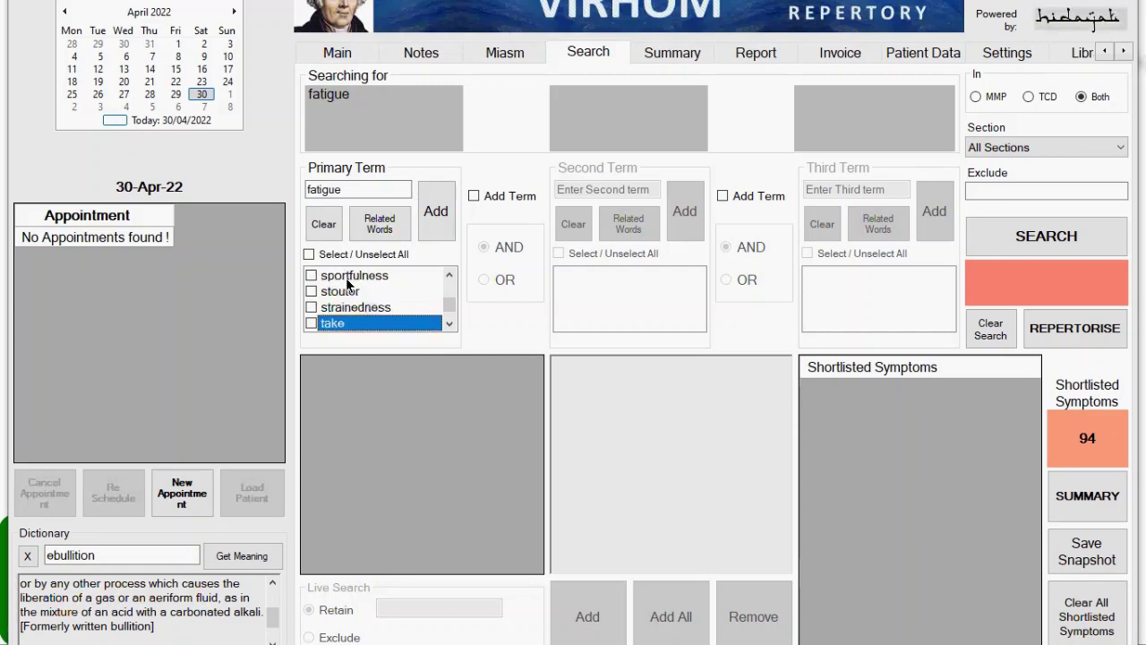
key(Up)
key(Up)
key(space)
key(Down)
key(space)
Step: Select the related words wear, wearied, weariness, wearing, wearisome, weary and wearying
key(Down)
key(Down)
key(Down)
key(Down)
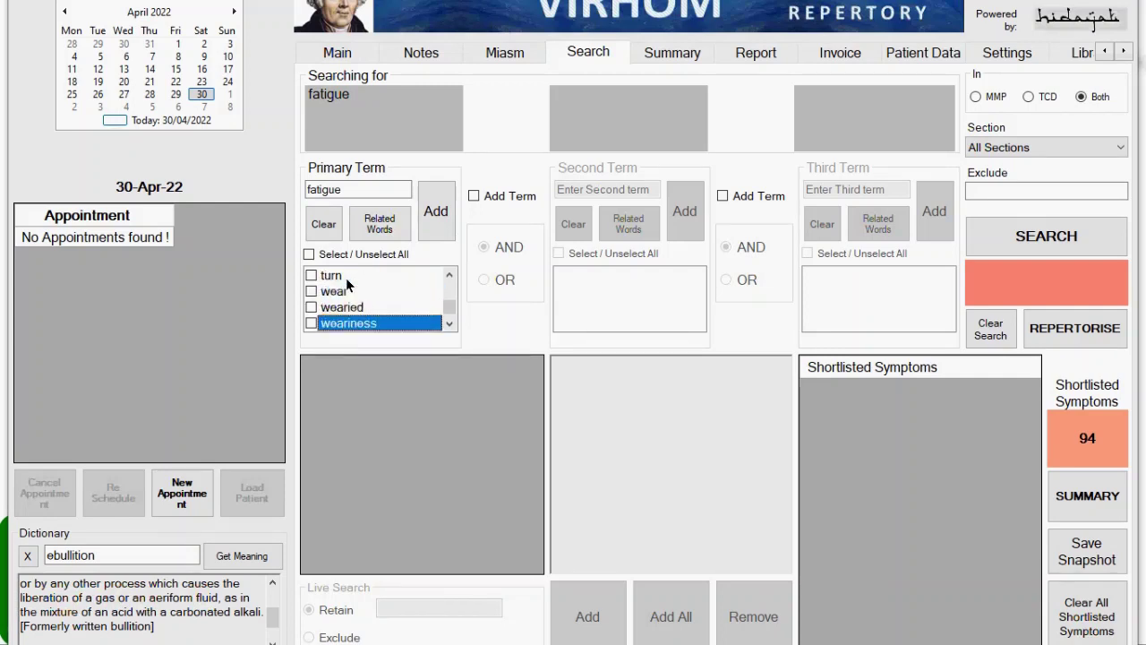
key(Up)
key(space)
key(Up)
key(space)
key(Down)
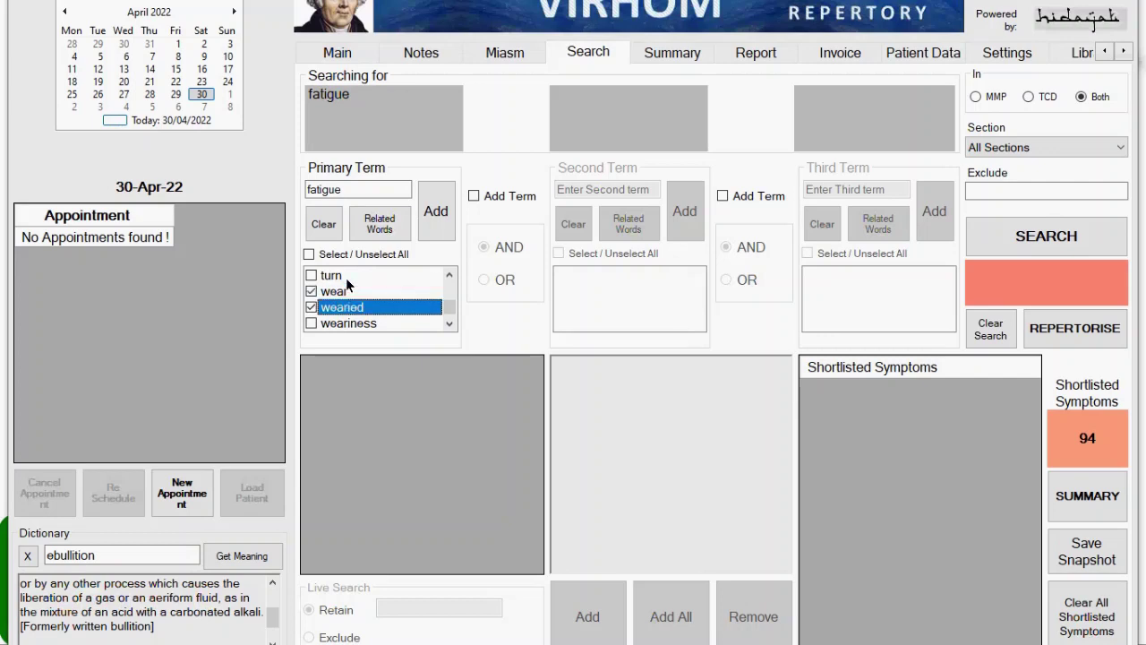
key(Down)
key(space)
key(Down)
key(space)
key(Down)
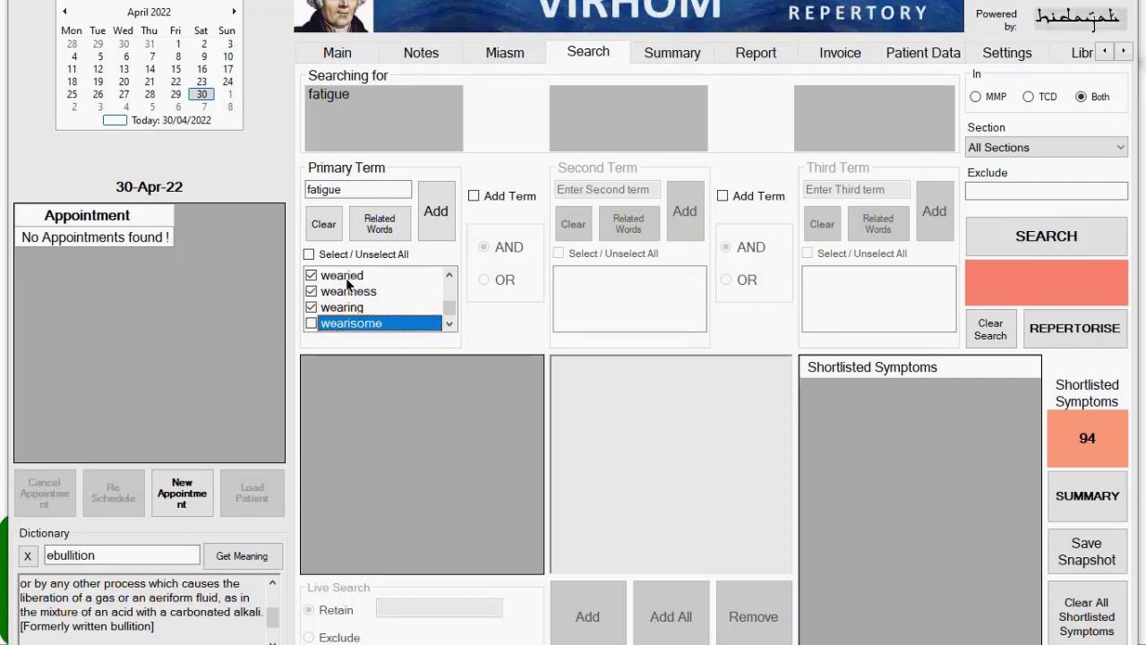
key(space)
key(Down)
key(space)
key(Down)
key(space)
key(Down)
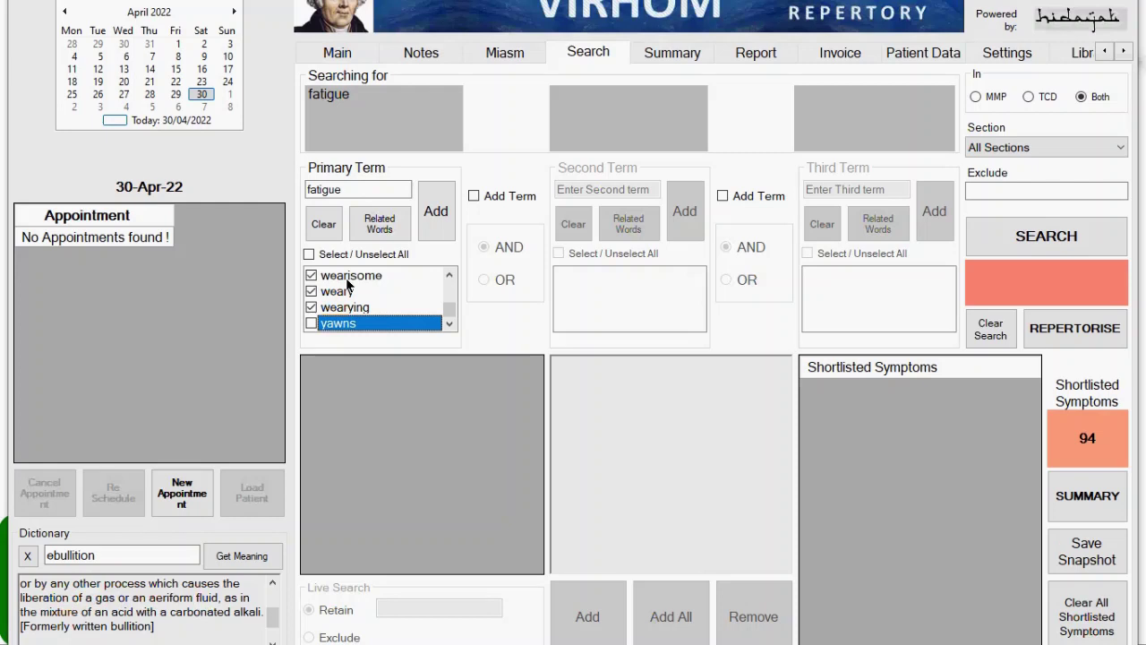
Step: Add the selected related words to the primary term, search both sources for them and repertorise the matches
click(442, 192)
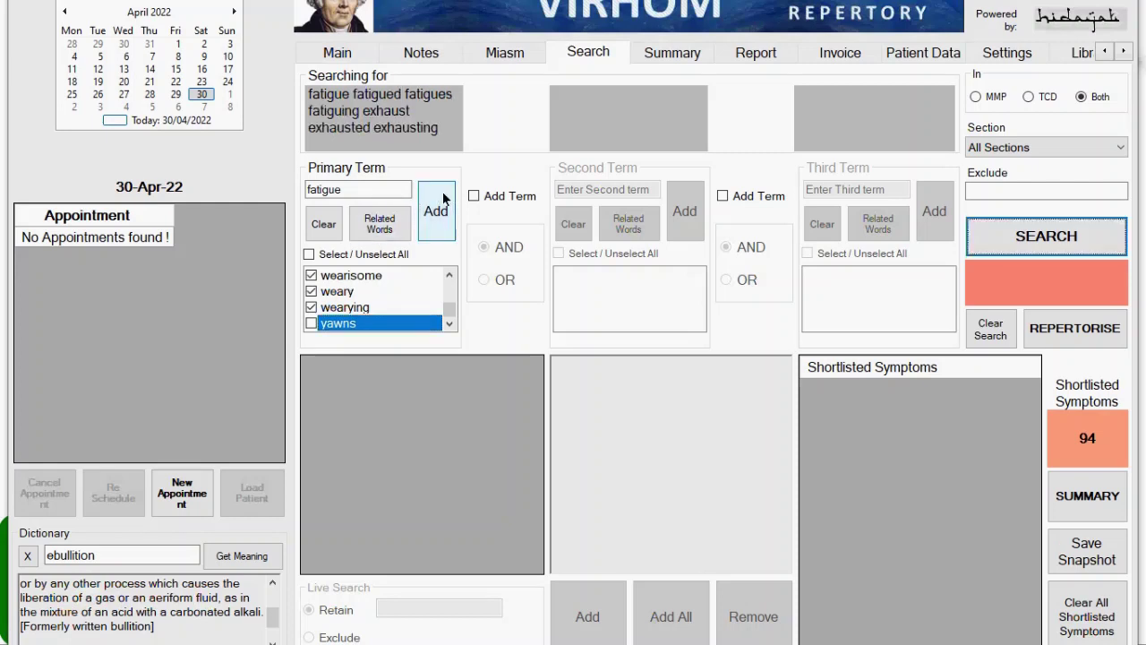
click(1007, 232)
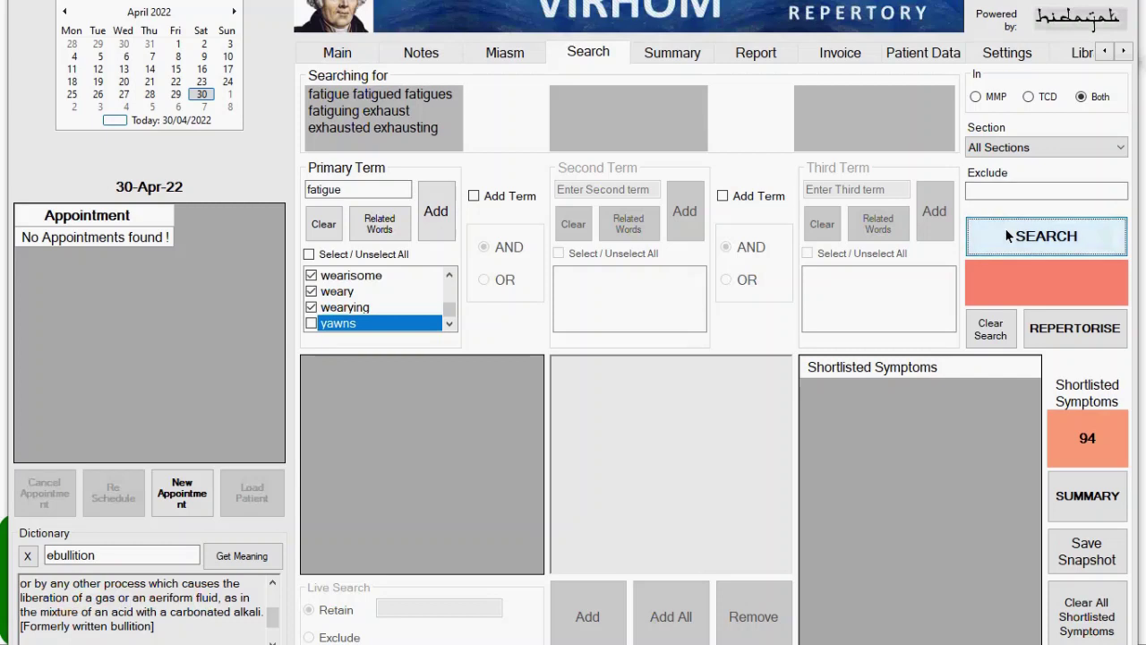
click(1074, 329)
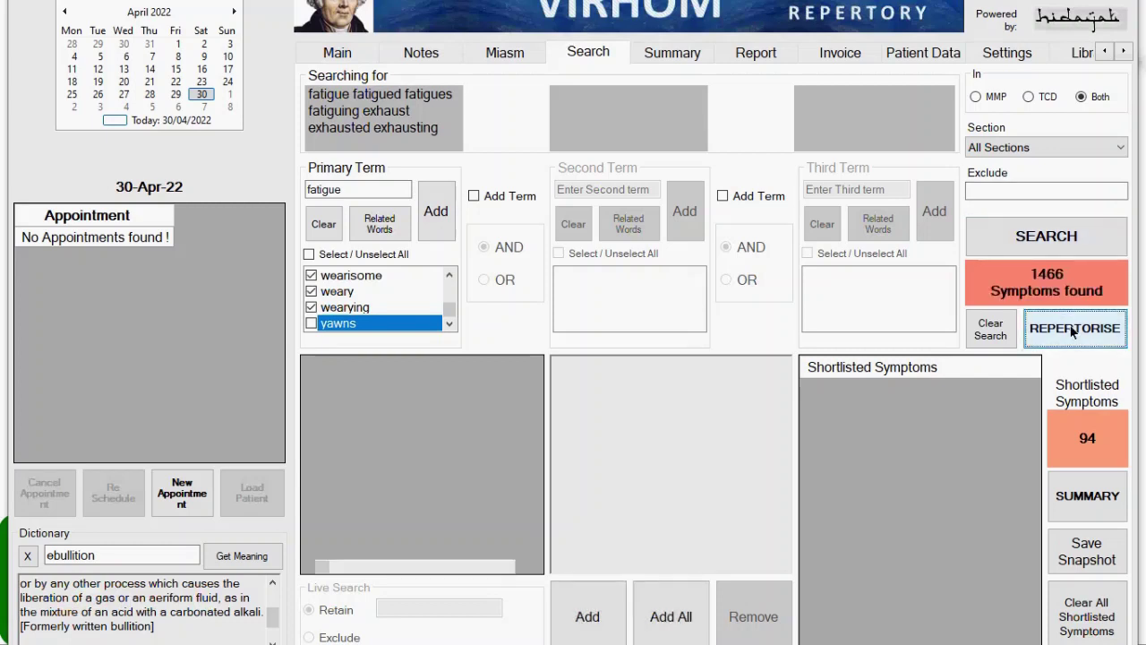
Step: Filter the fatigue-related search results to those containing "urine"
click(431, 613)
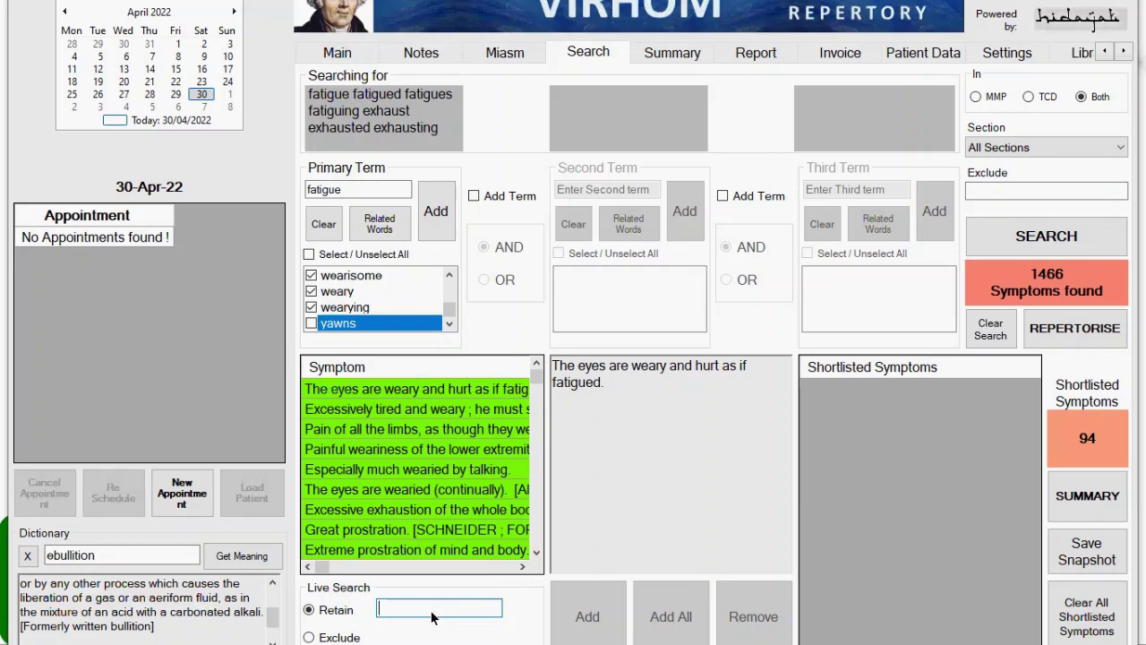
text(uri)
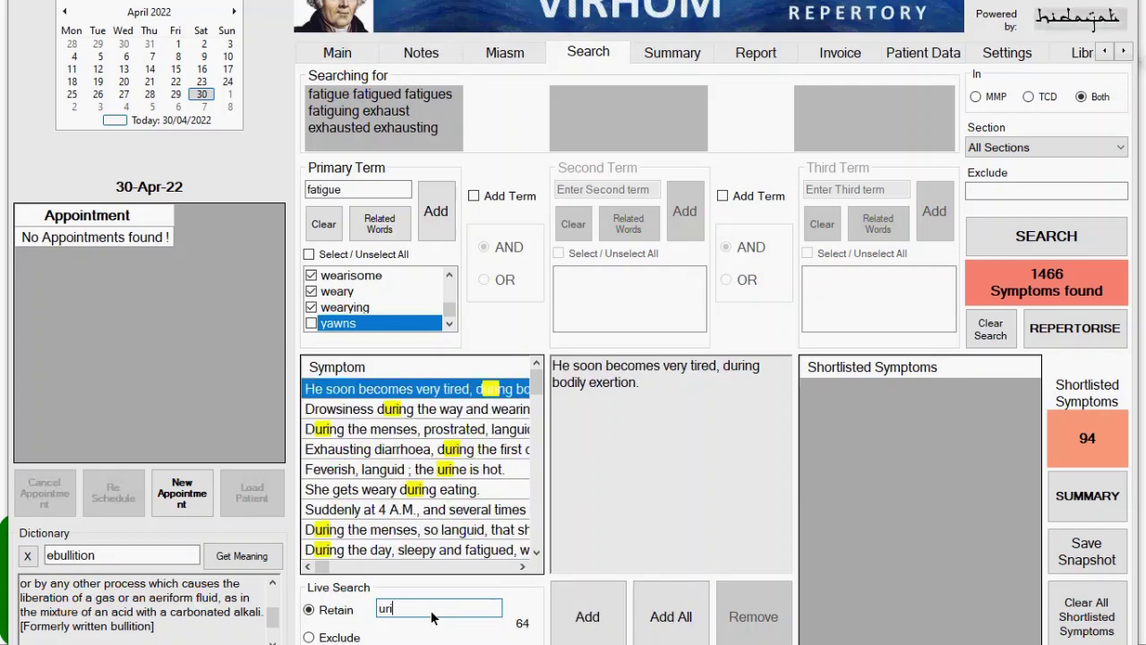
text(ne)
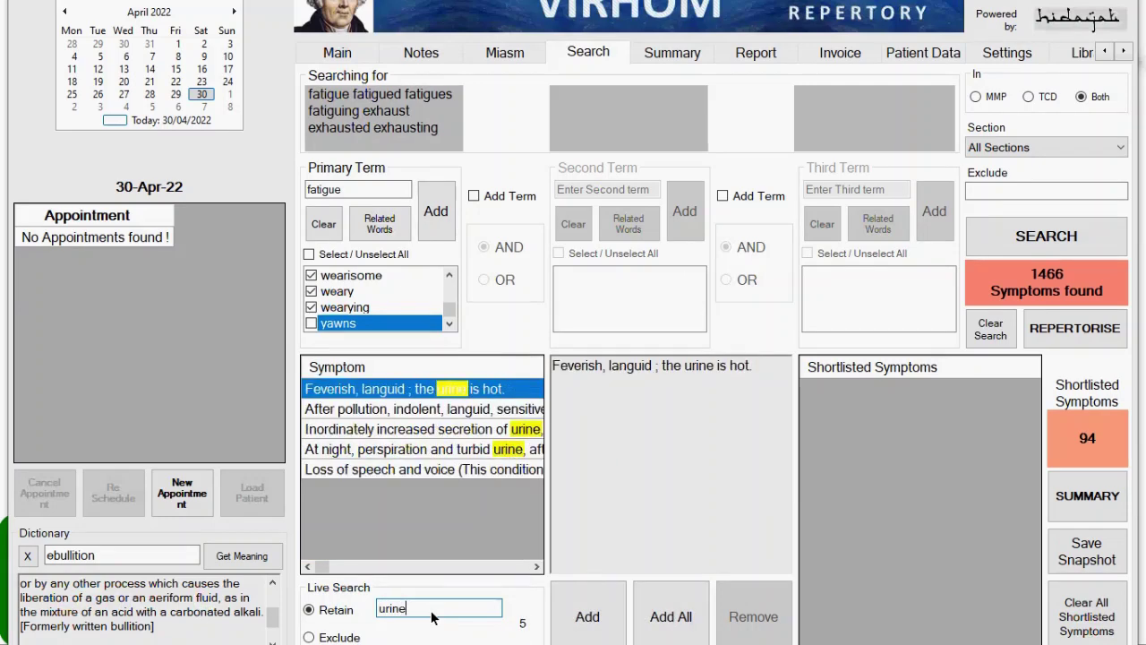
Step: Shortlist all the fatigue-related results matching "urine" and remove the live filter text
click(671, 616)
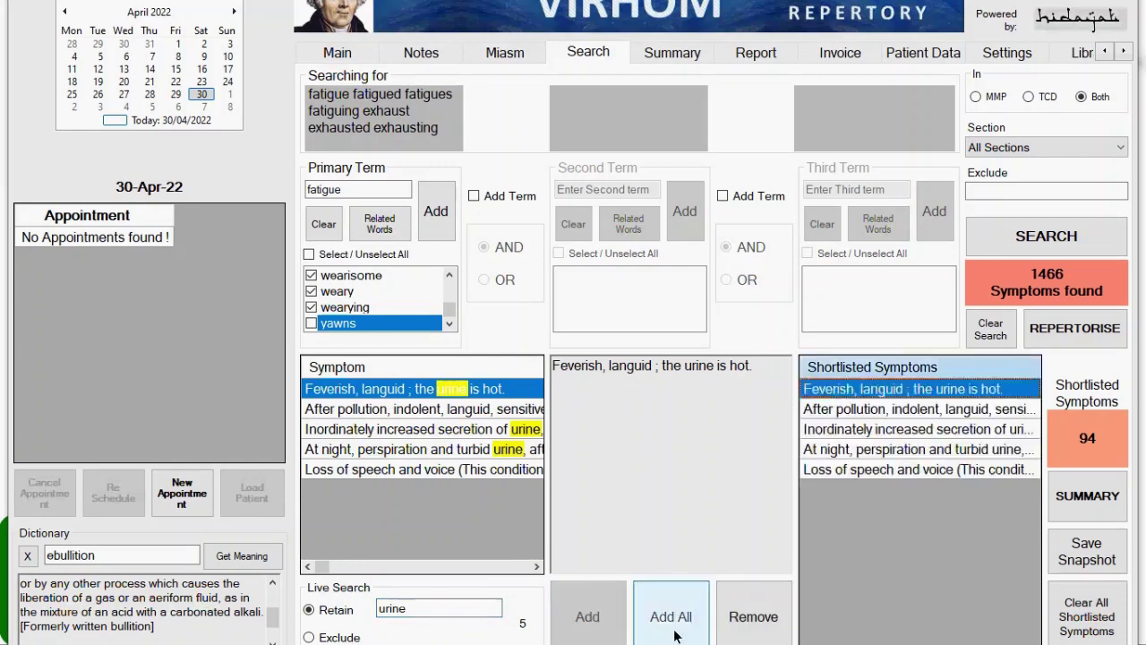
click(467, 613)
key(BackSpace)
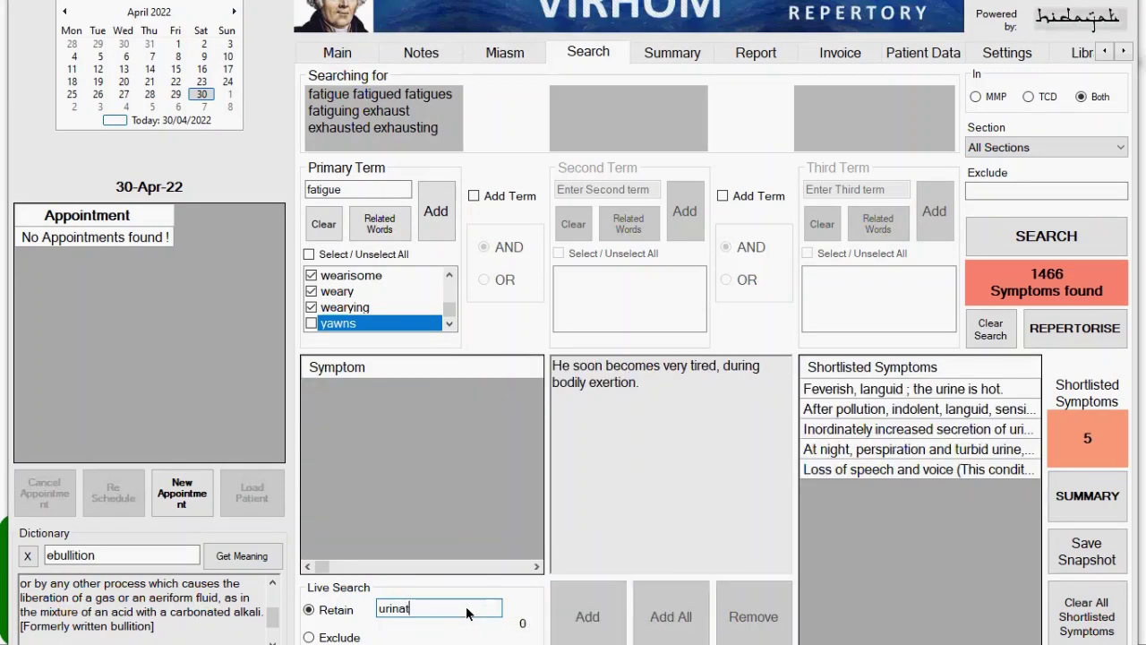
key(BackSpace)
key(BackSpace)
key(BackSpace)
key(BackSpace)
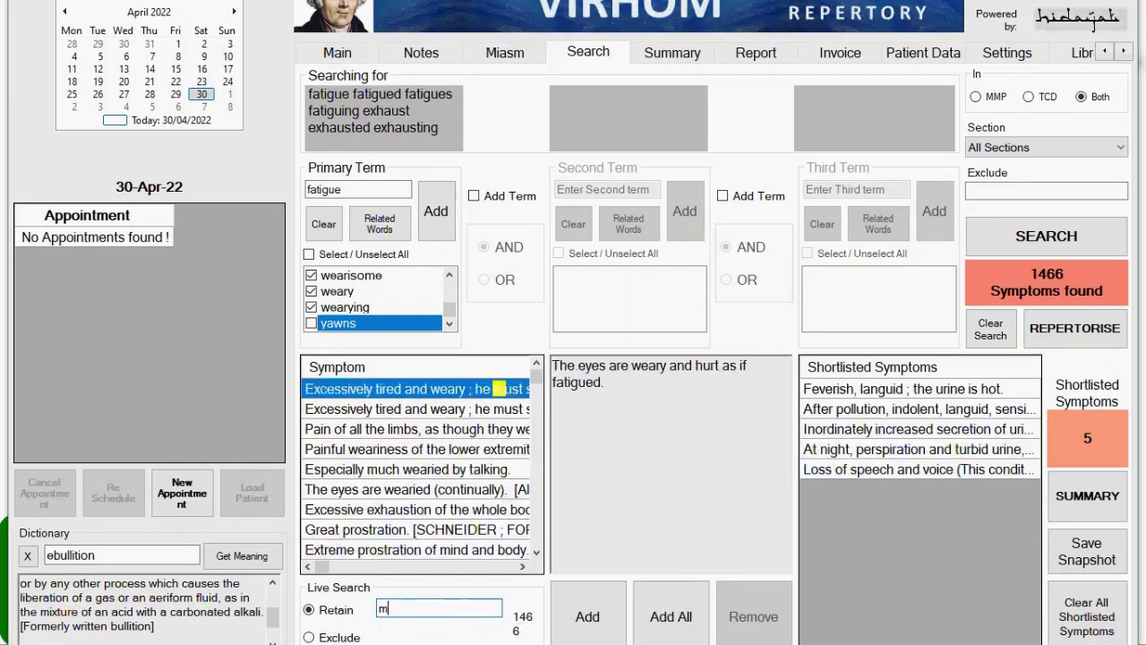
Step: Filter the fatigue-related results to "mictu", shortlist the matching symptom and open the summary of shortlisted symptoms
text(mict)
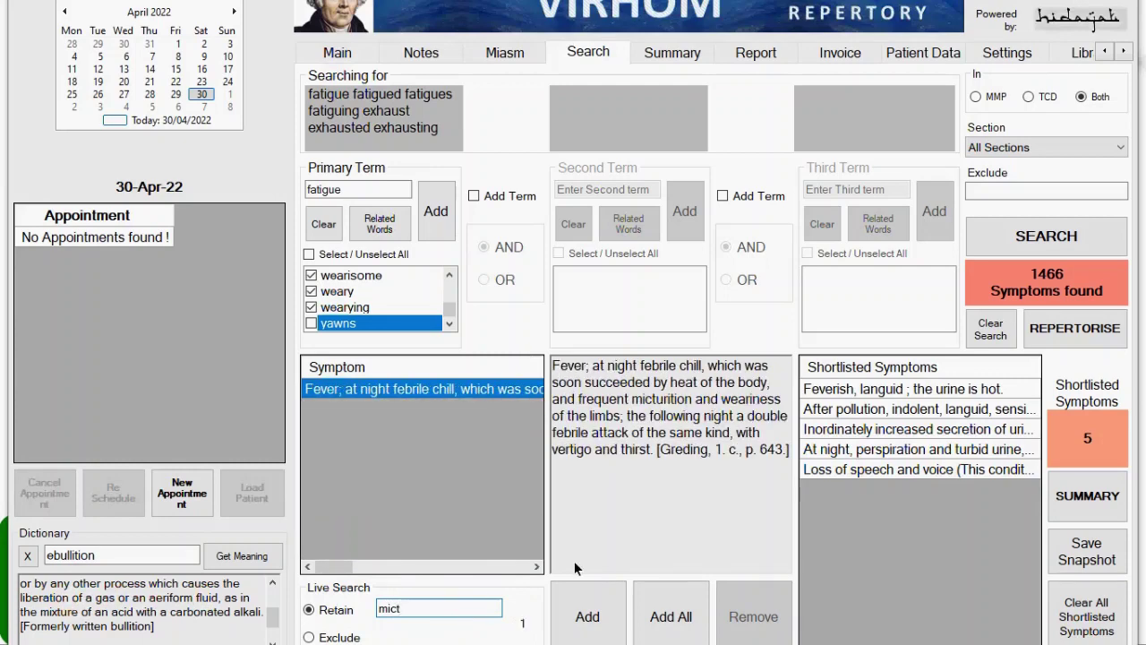
text(u)
click(670, 609)
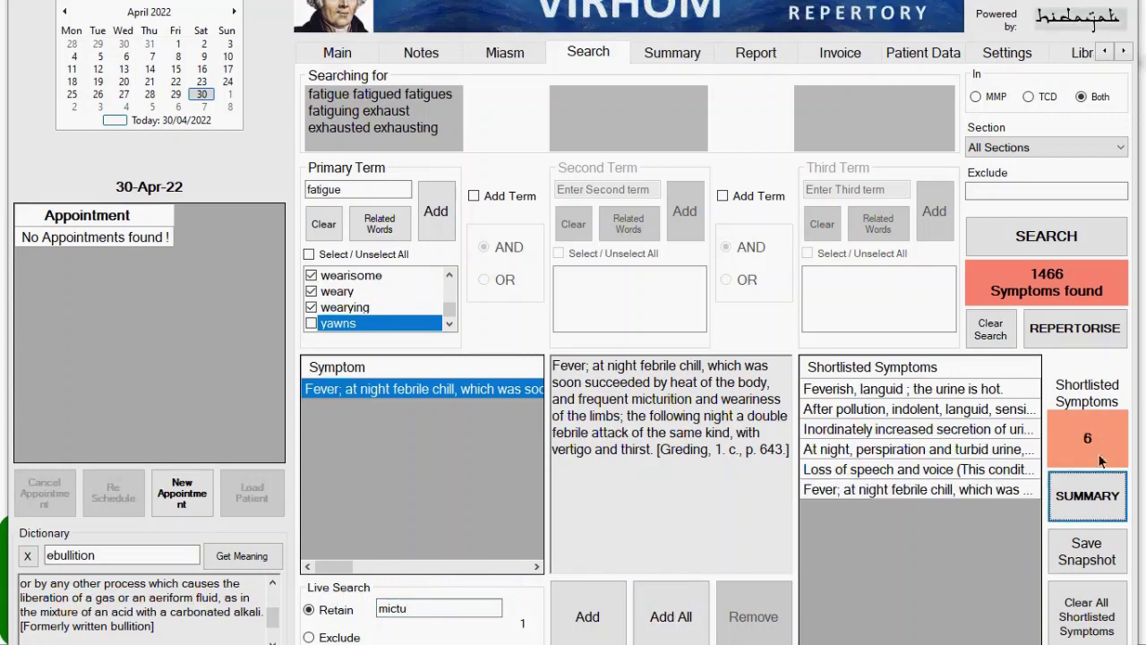
click(1088, 495)
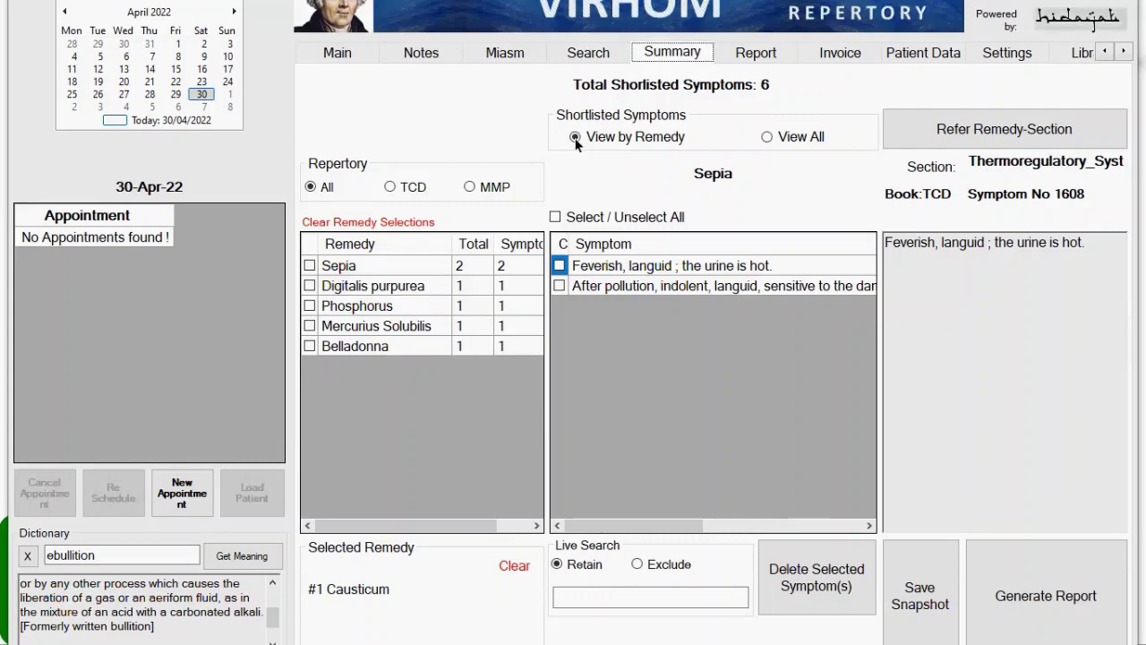
Step: Return to the fatigue search results, clear the "mictu" filter and view the symptom about being wearied by talking
click(602, 53)
click(415, 616)
key(BackSpace)
key(BackSpace)
key(BackSpace)
key(BackSpace)
key(BackSpace)
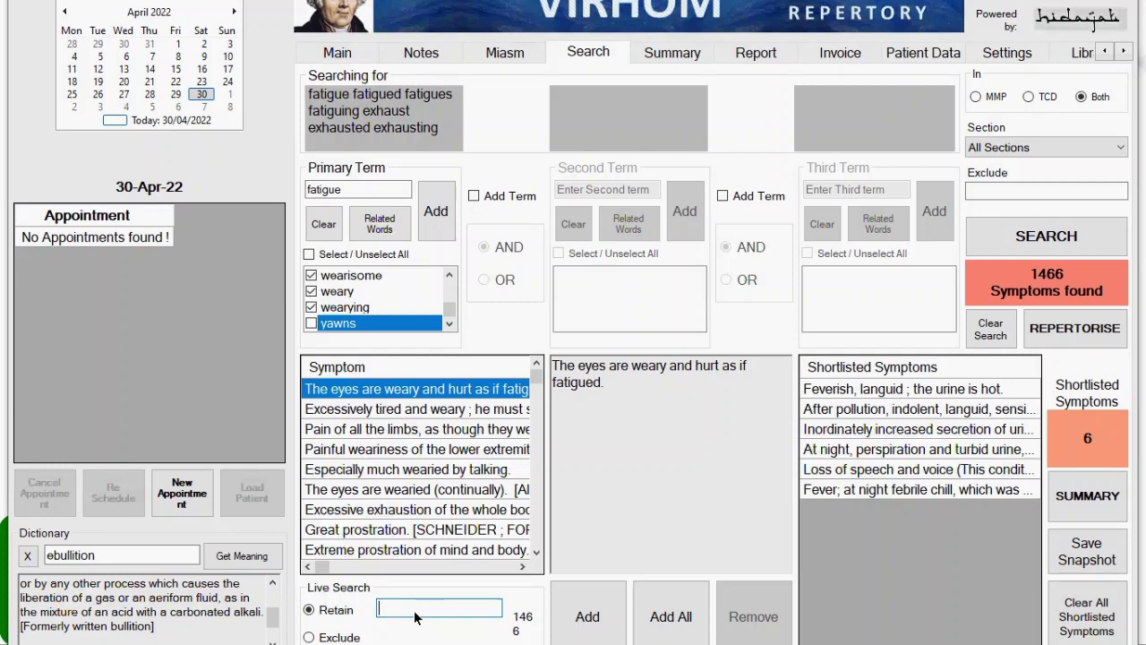
click(420, 469)
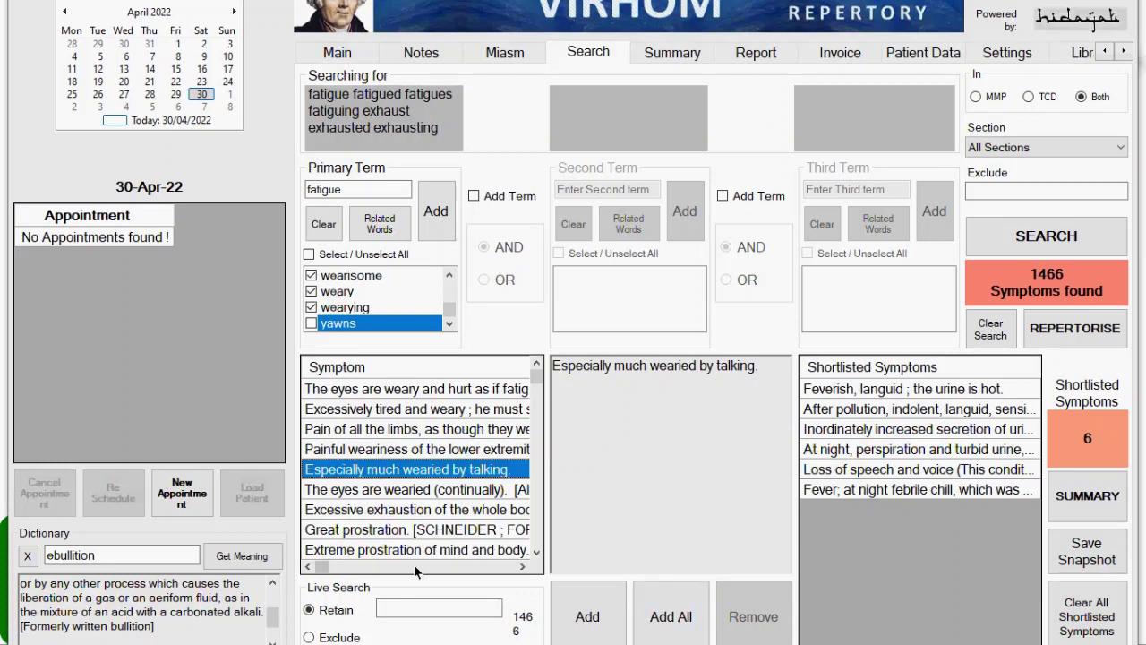
Step: Filter the fatigue-related results by "frequent urine" and by "frequent urina"
click(416, 609)
text(freq)
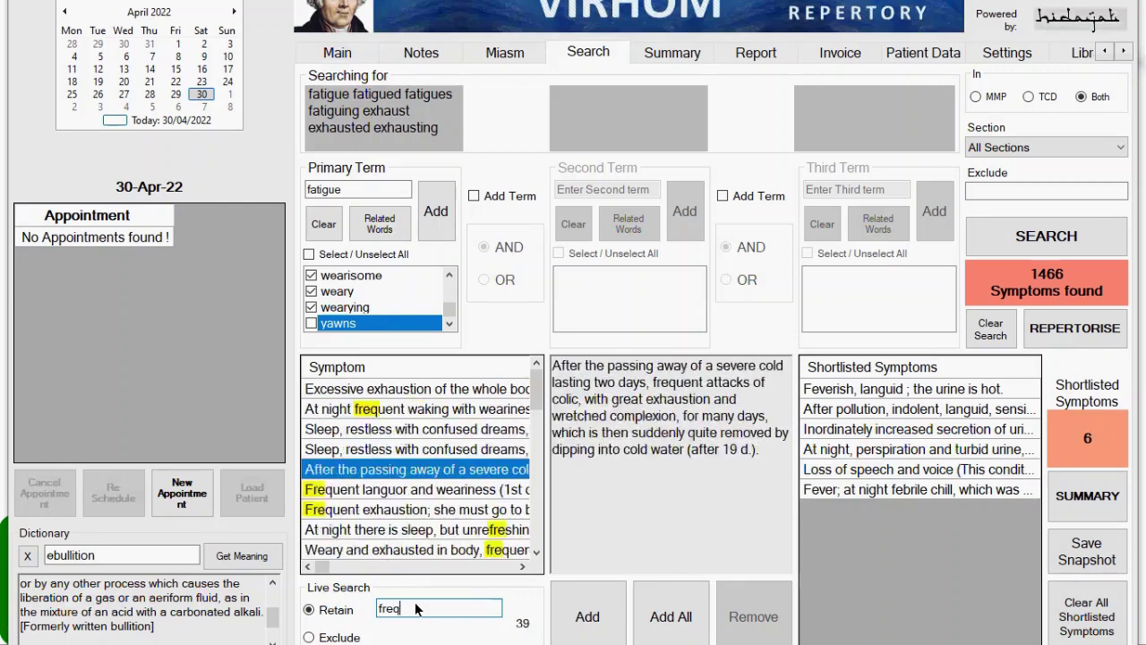
text(uent)
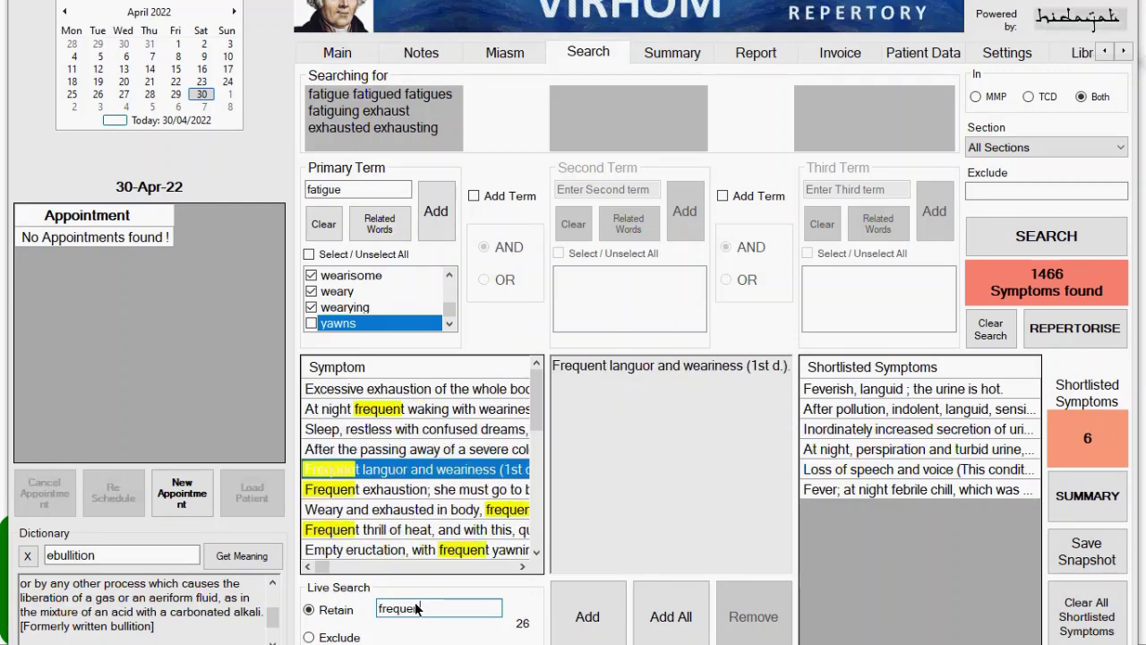
text( uri)
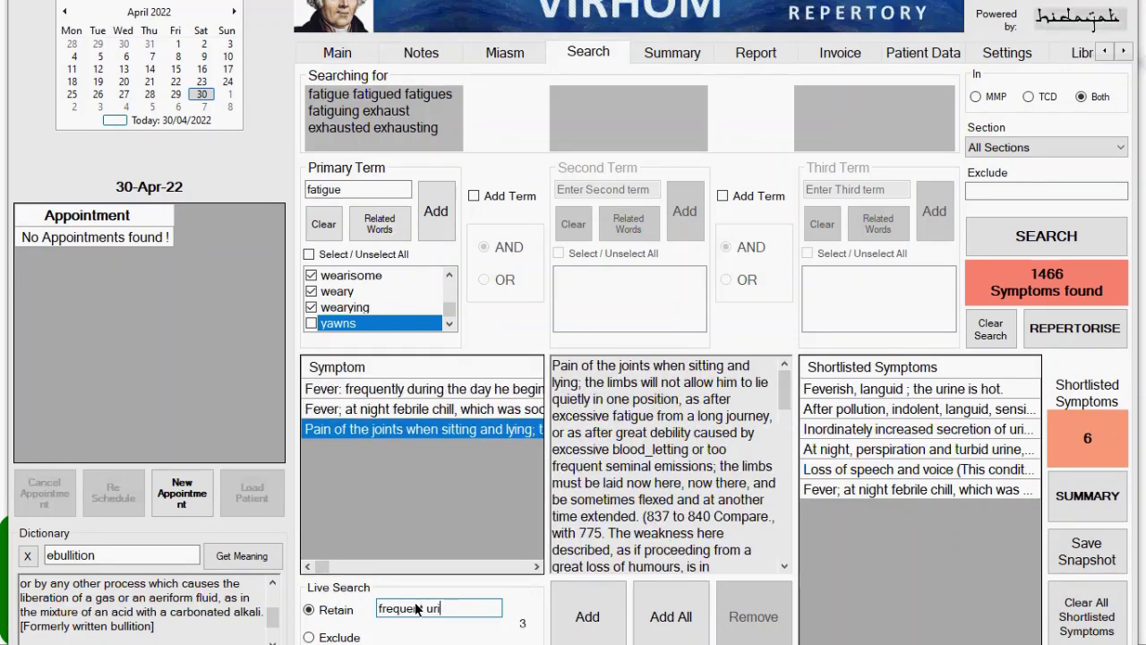
text(ne)
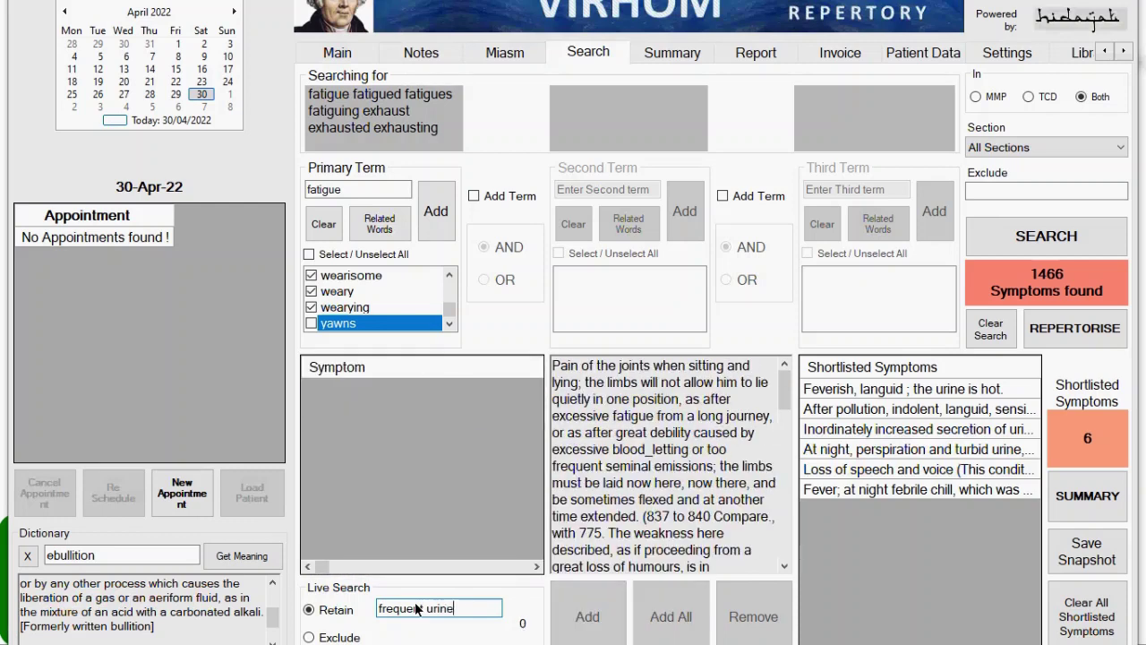
key(BackSpace)
text(a)
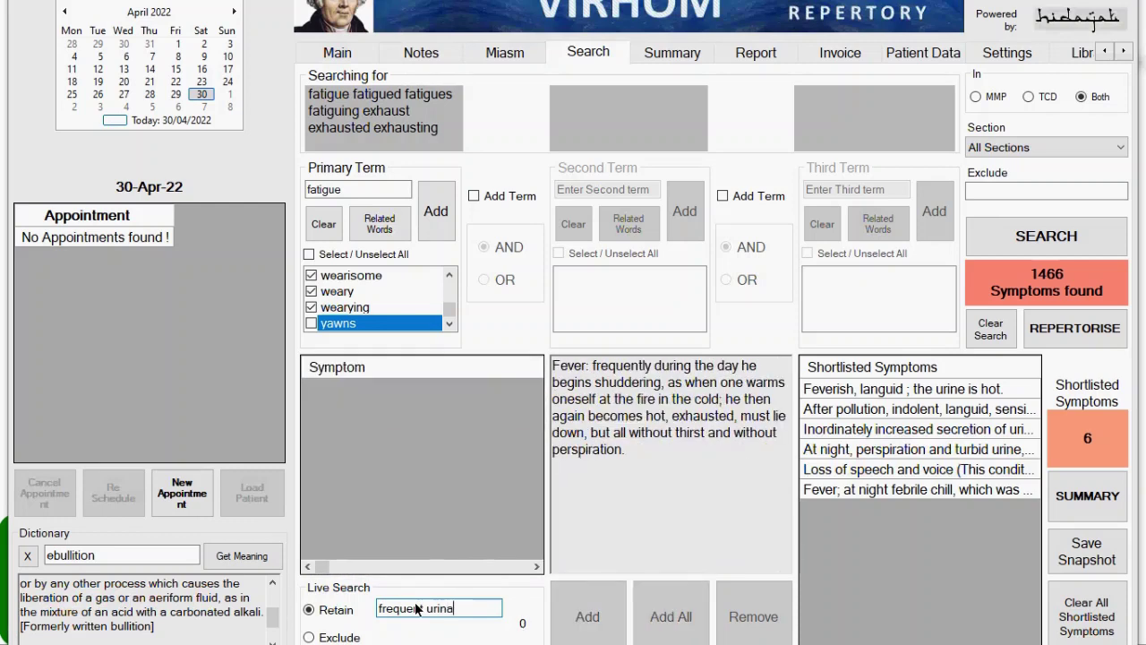
Step: Try the live filter "ur" in place of the phrase and clear the filter again
key(BackSpace)
key(BackSpace)
key(BackSpace)
key(BackSpace)
key(BackSpace)
key(BackSpace)
key(BackSpace)
key(BackSpace)
key(BackSpace)
key(BackSpace)
key(BackSpace)
key(BackSpace)
key(BackSpace)
key(BackSpace)
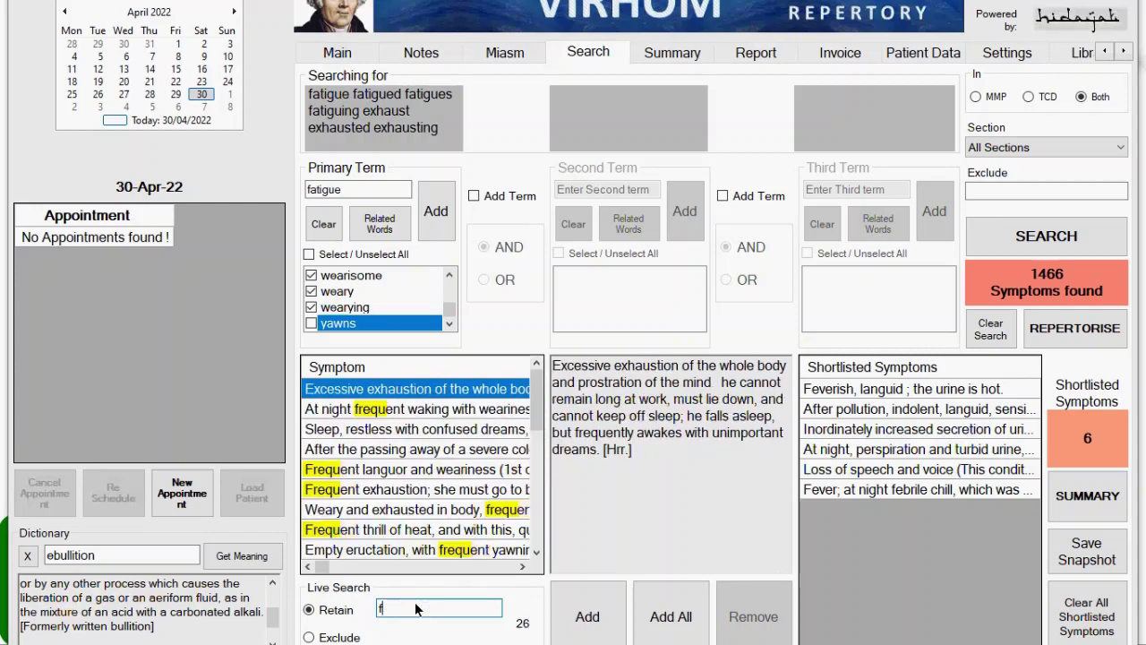
text(ur)
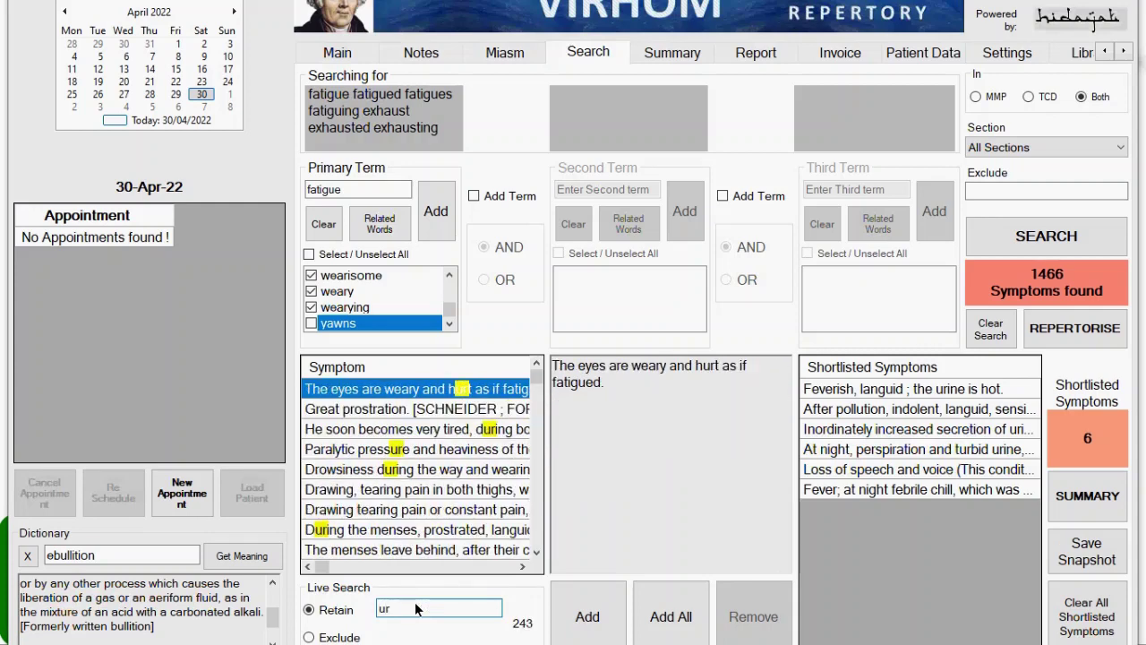
key(BackSpace)
key(BackSpace)
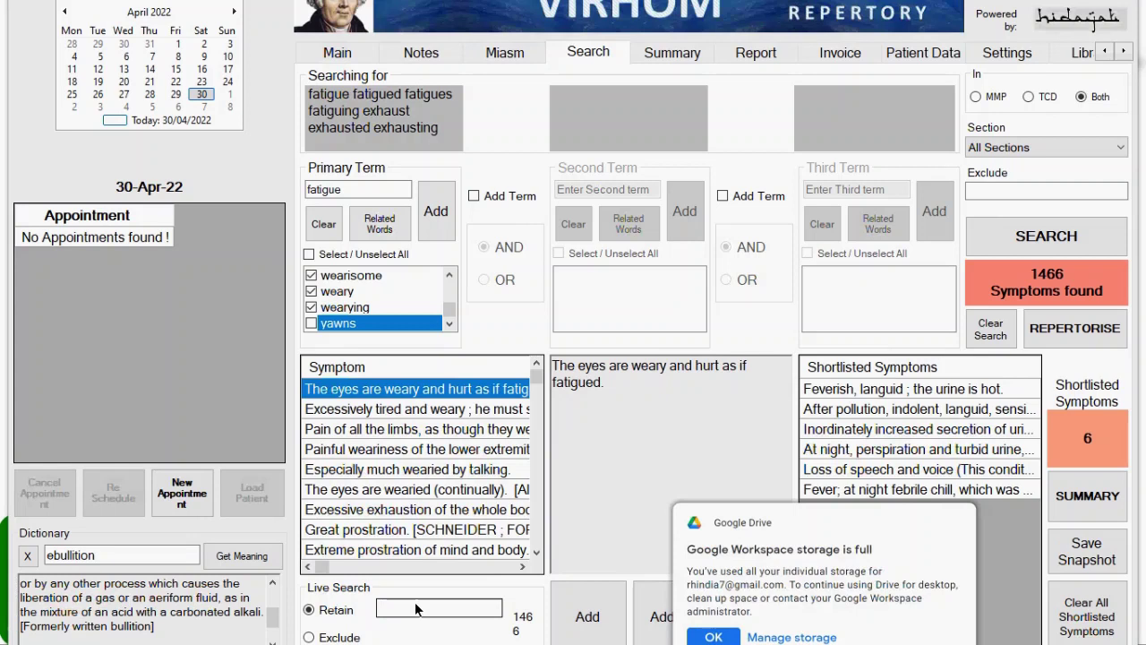
Step: Clear the fatigue search with its results and delete all shortlisted symptoms
click(331, 228)
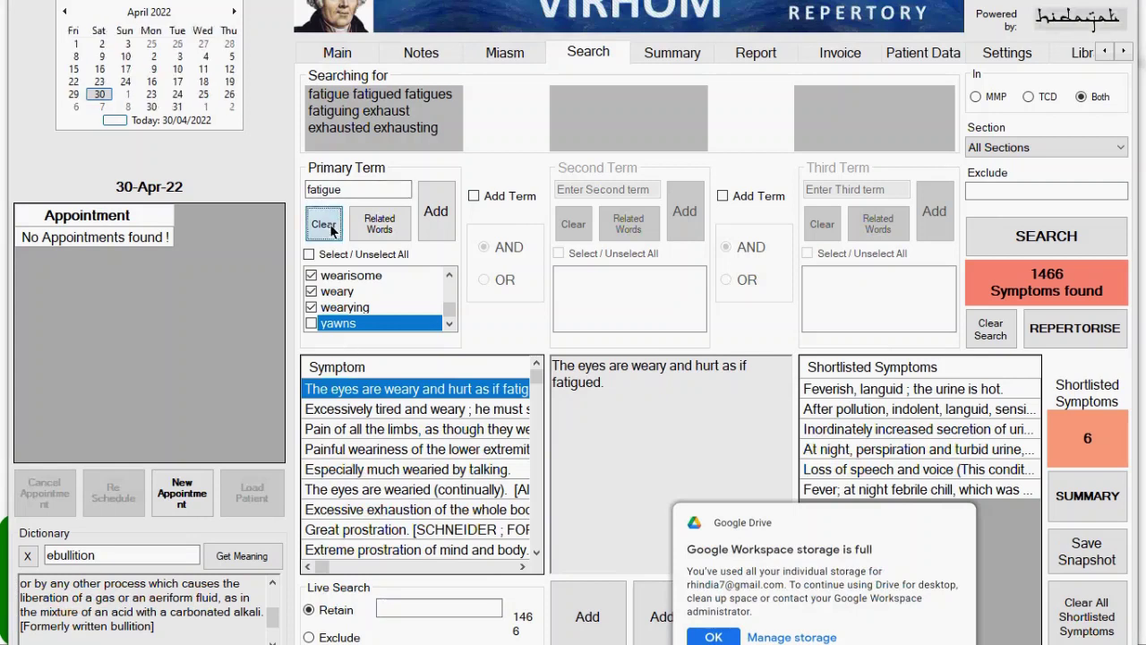
click(1103, 616)
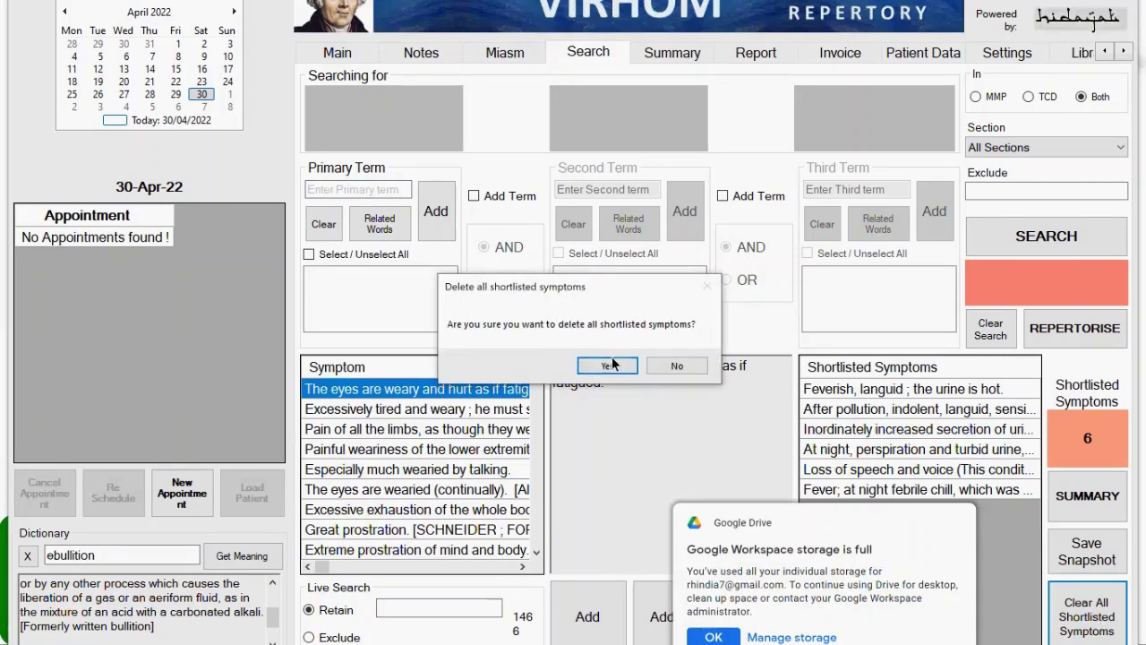
click(611, 364)
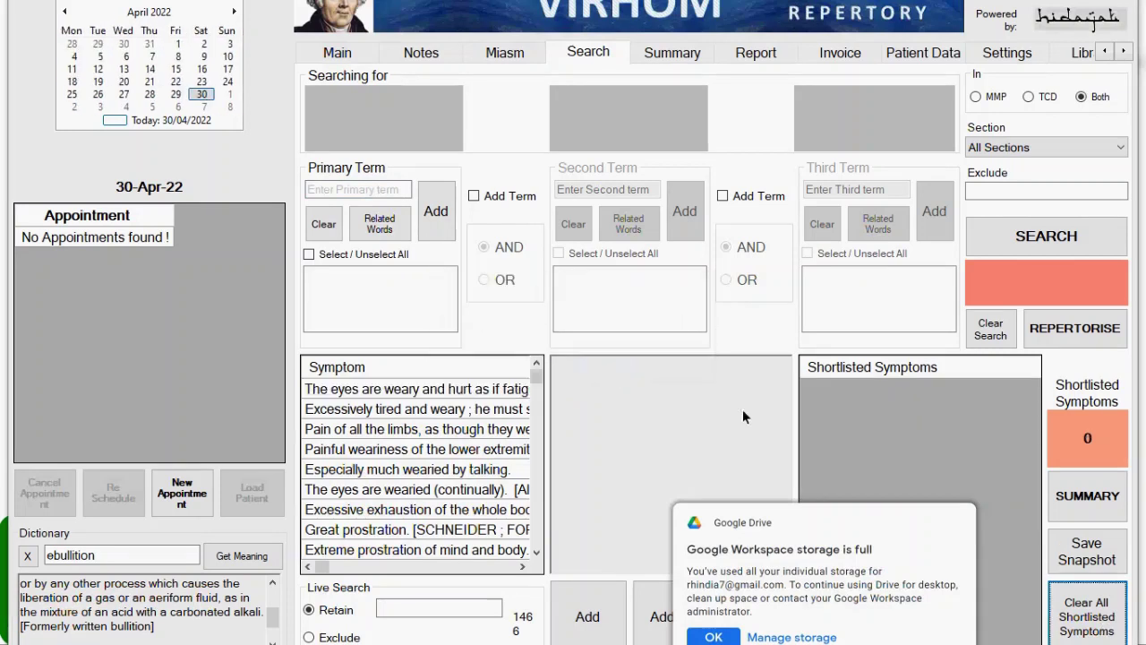
click(950, 524)
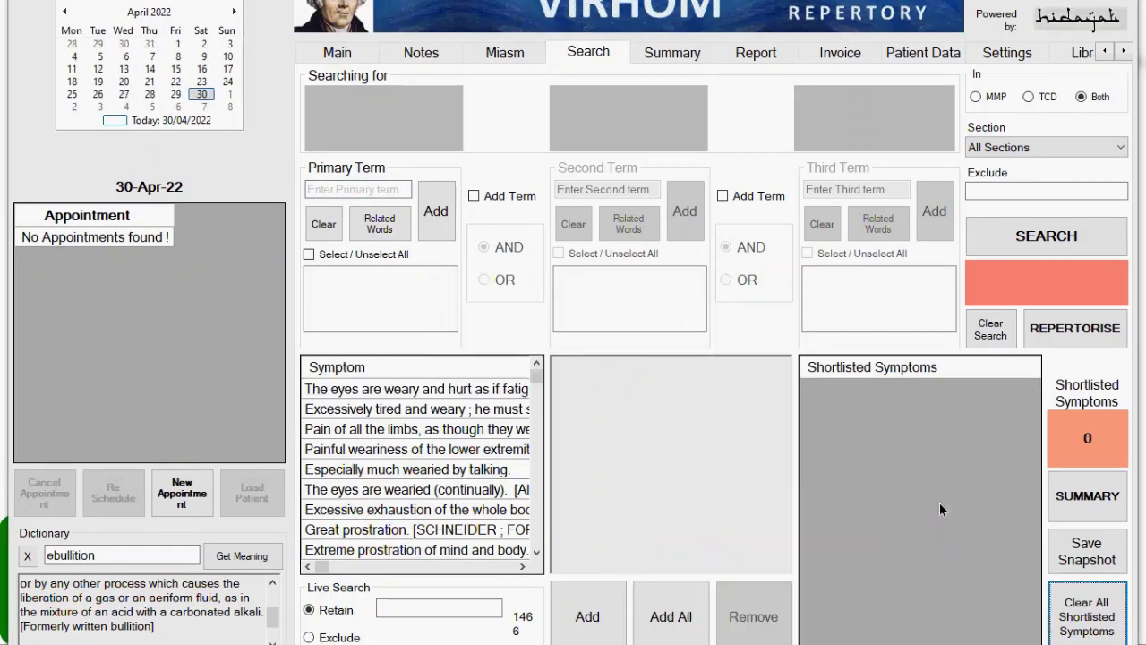
click(975, 331)
Step: Add "smegma" as the primary term, search both sources for it and repertorise the matches
text(smegma)
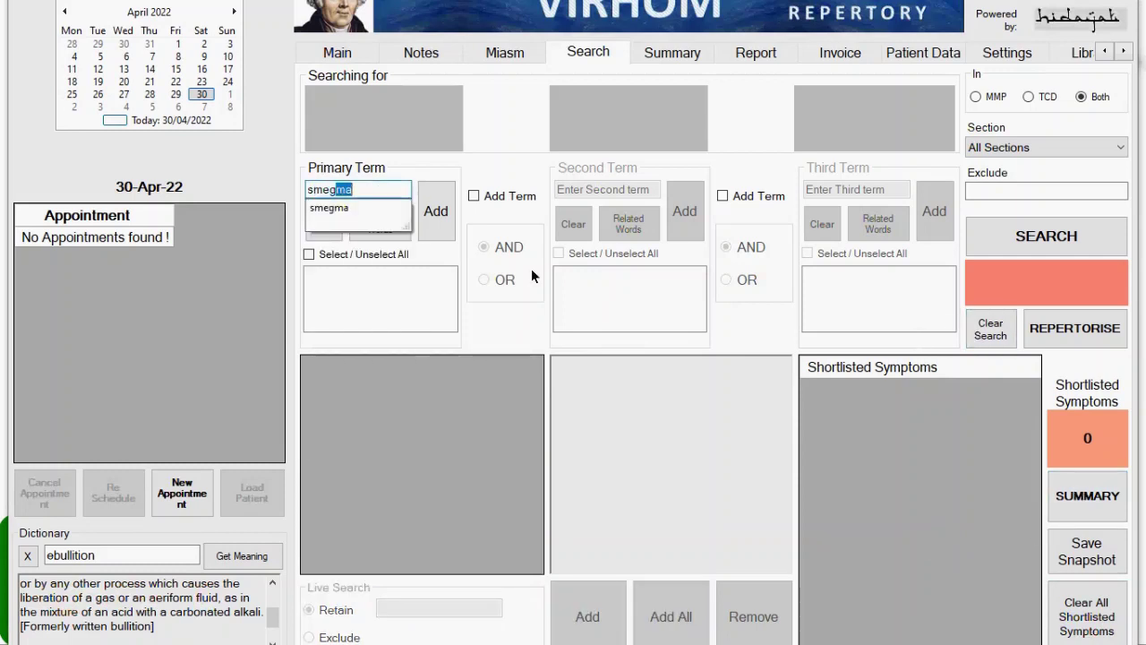
key(Down)
key(Tab)
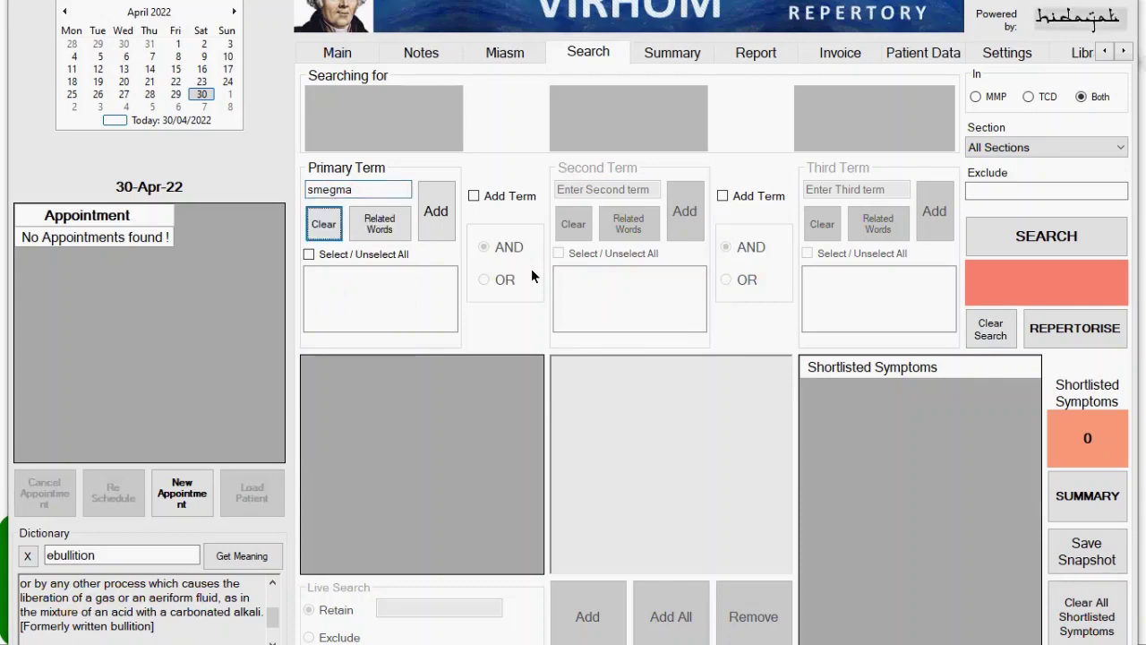
click(435, 219)
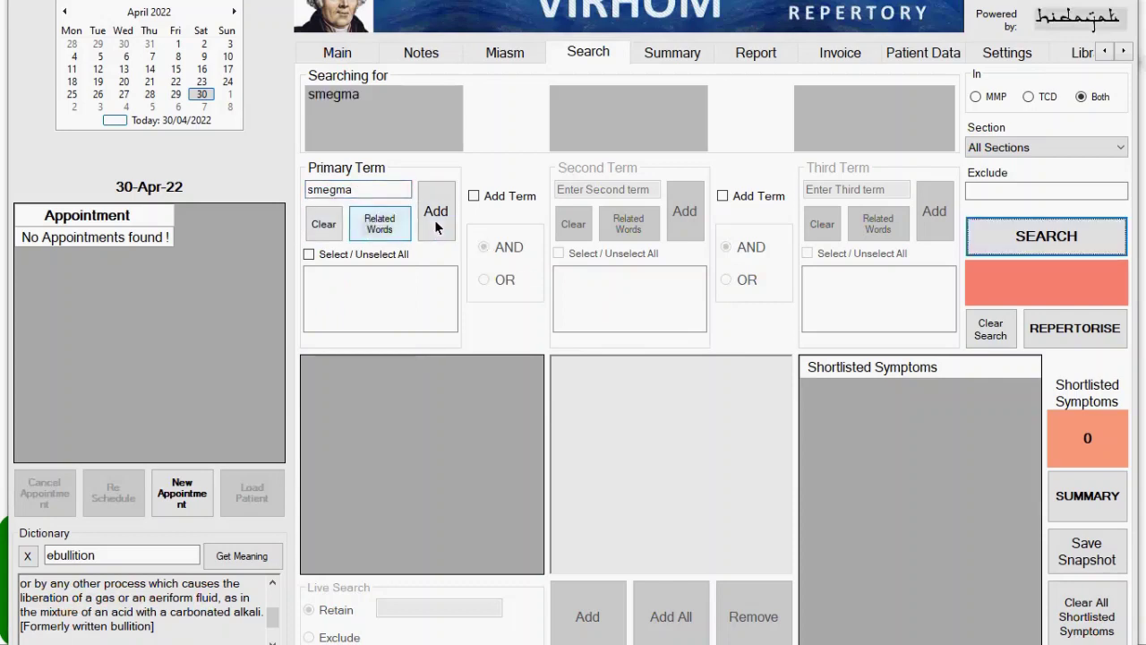
click(974, 230)
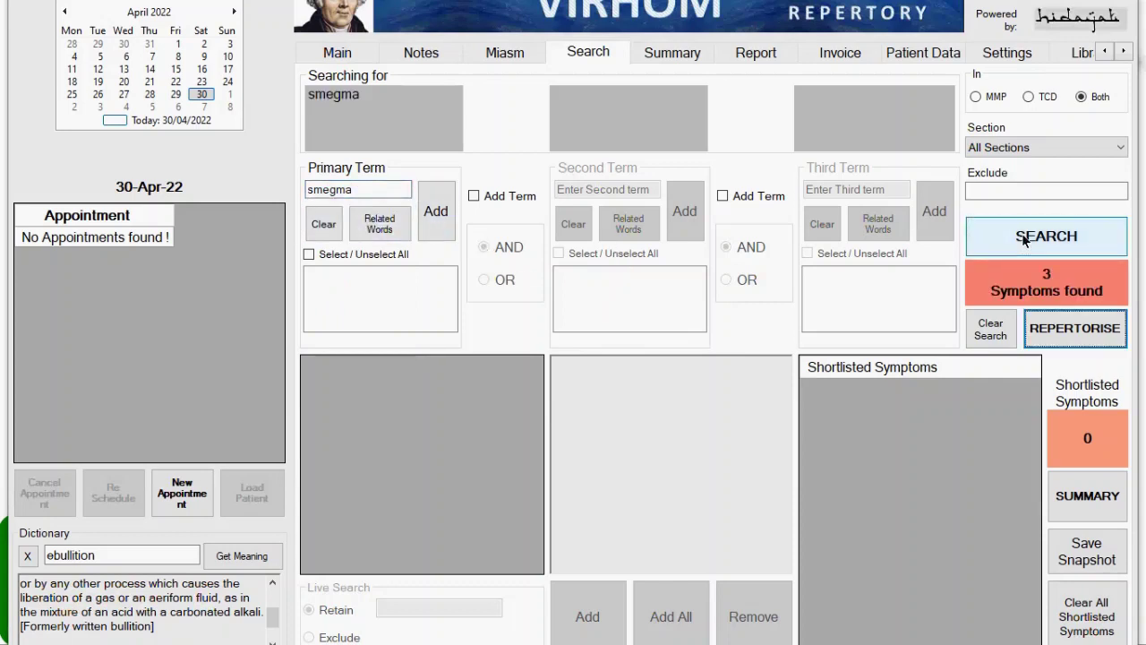
Step: Shortlist all the smegma symptoms and open their summary by remedy
click(387, 409)
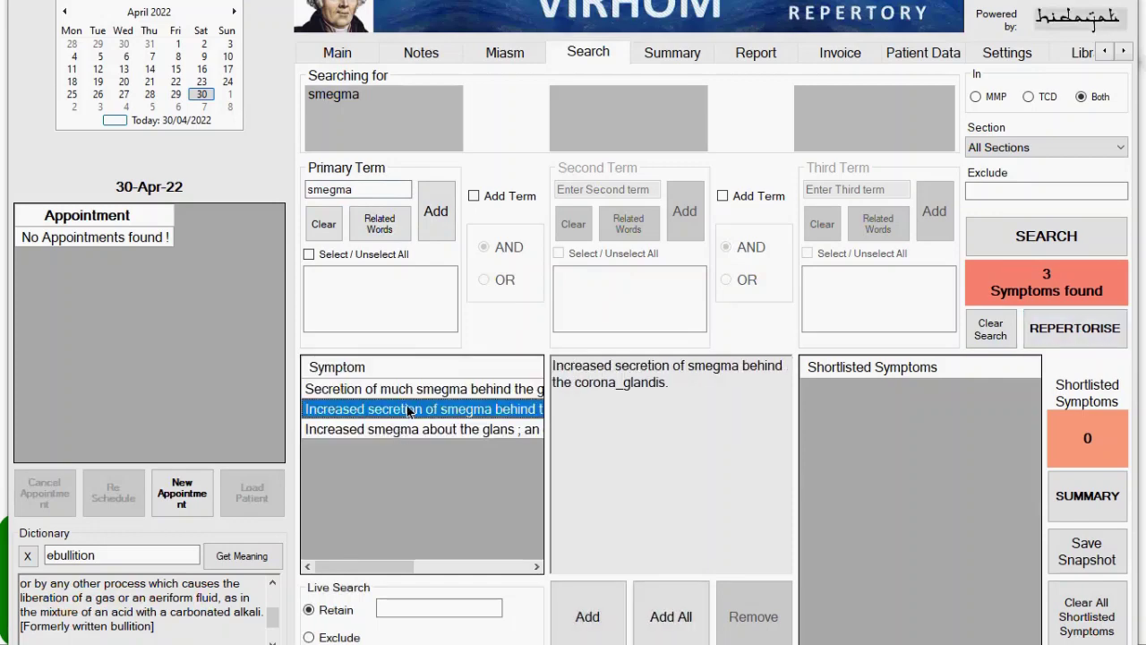
click(671, 616)
click(1089, 497)
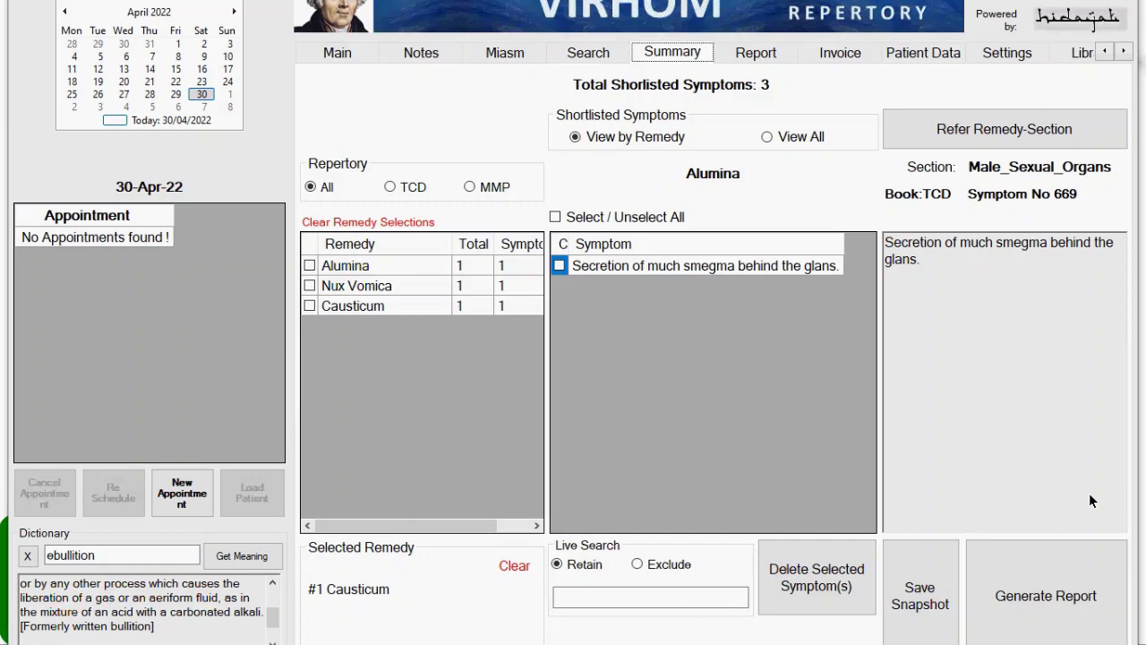
Step: View the shortlisted smegma symptom under each of the remedies Alumina, Nux Vomica and Causticum
click(401, 265)
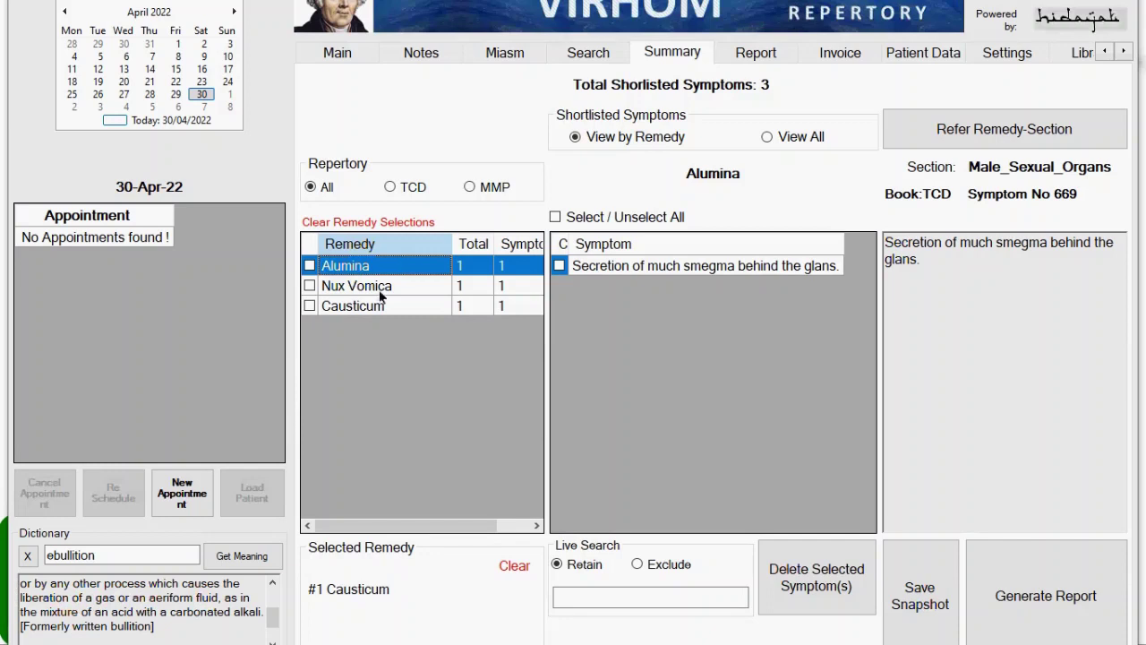
click(380, 297)
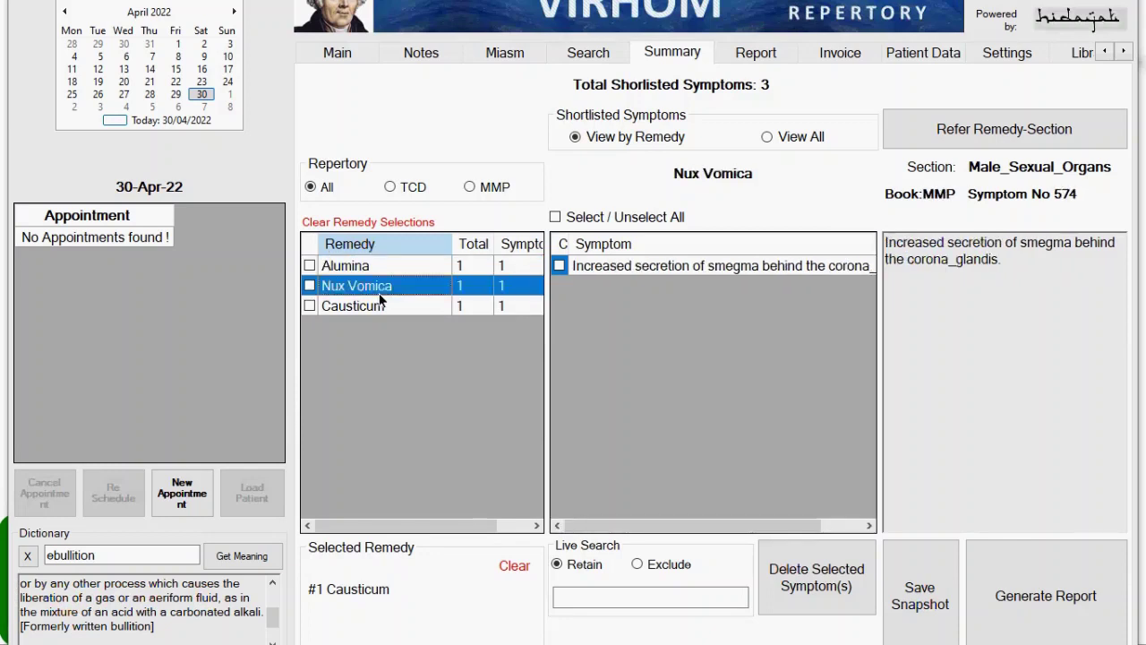
click(370, 310)
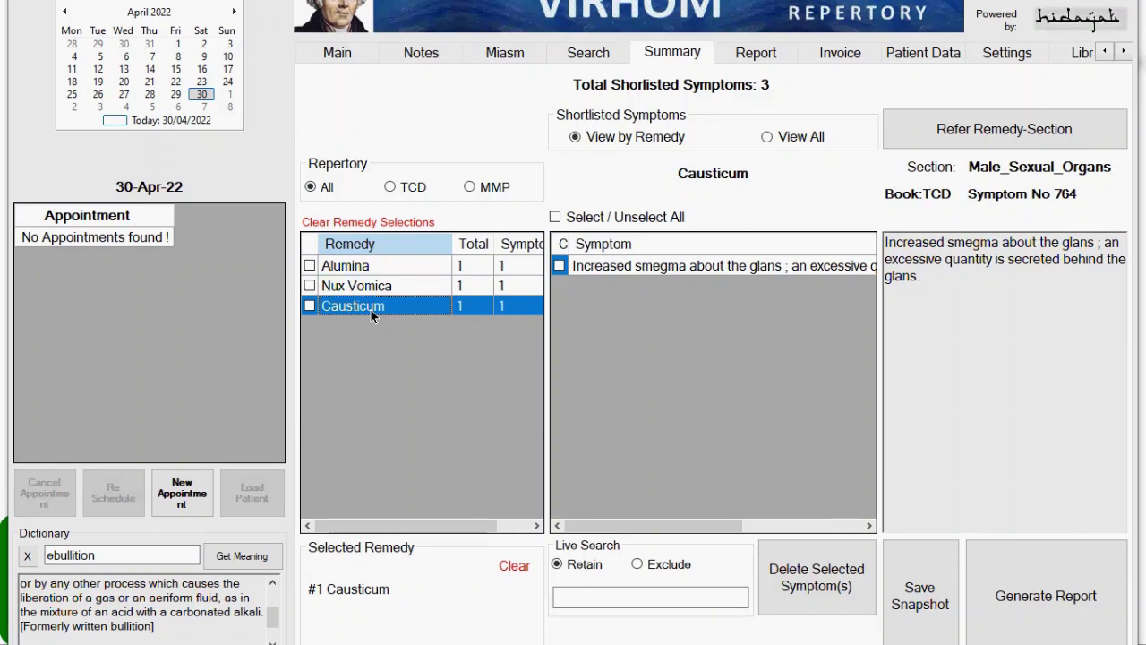
Step: Return to the search, clear the smegma term and its results, and delete all shortlisted symptoms
click(605, 53)
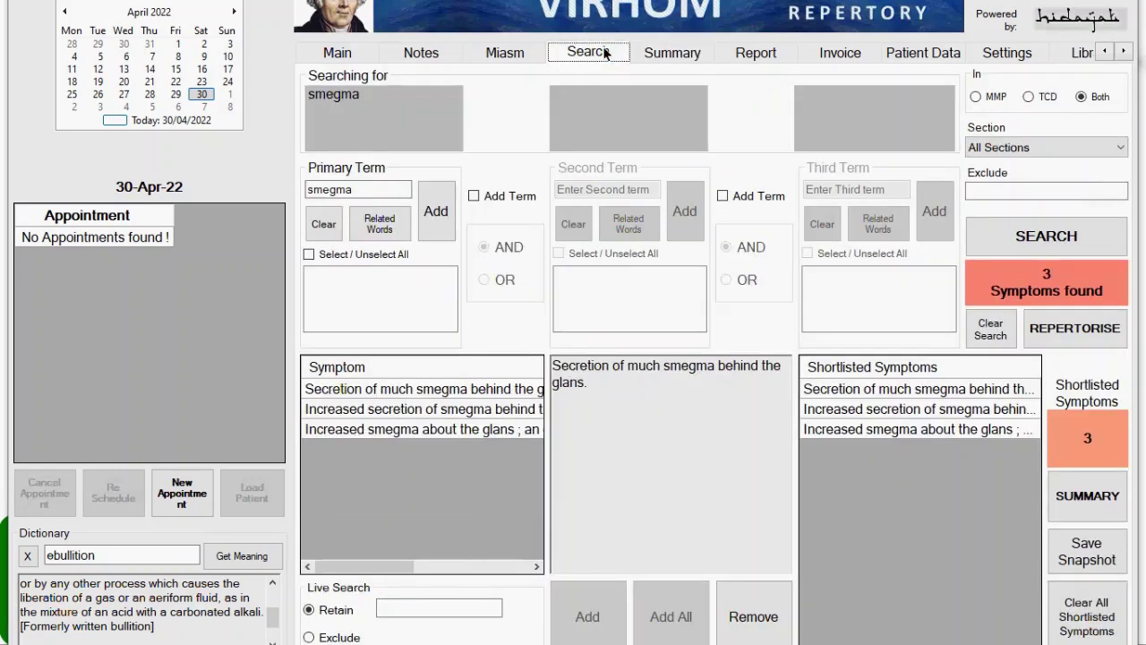
click(323, 225)
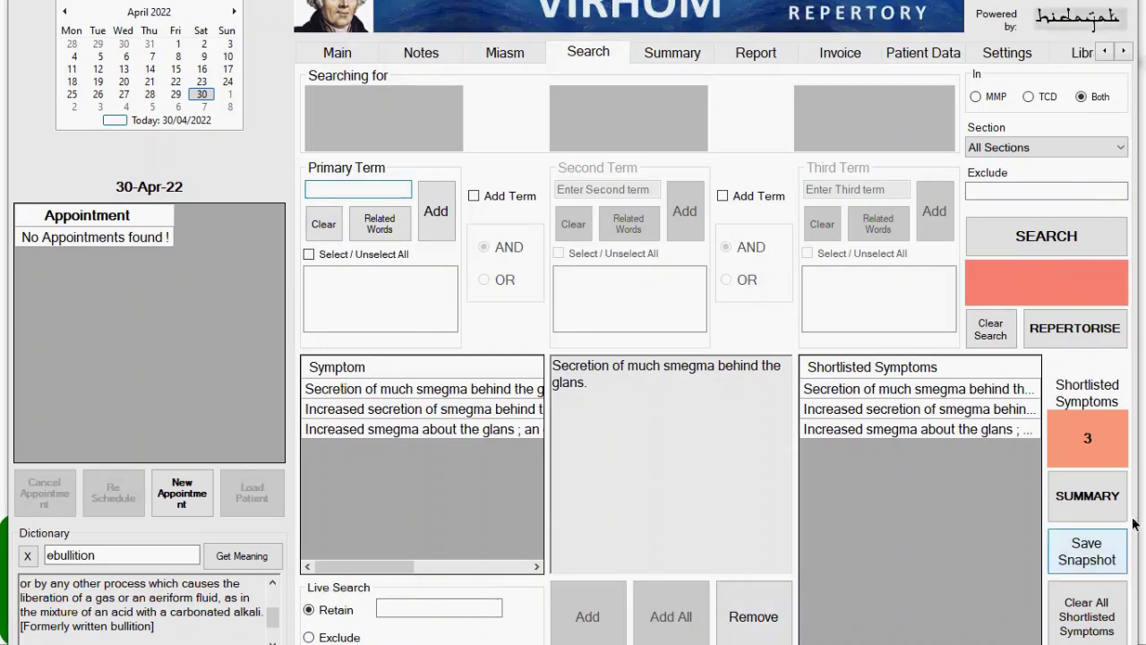
click(1087, 616)
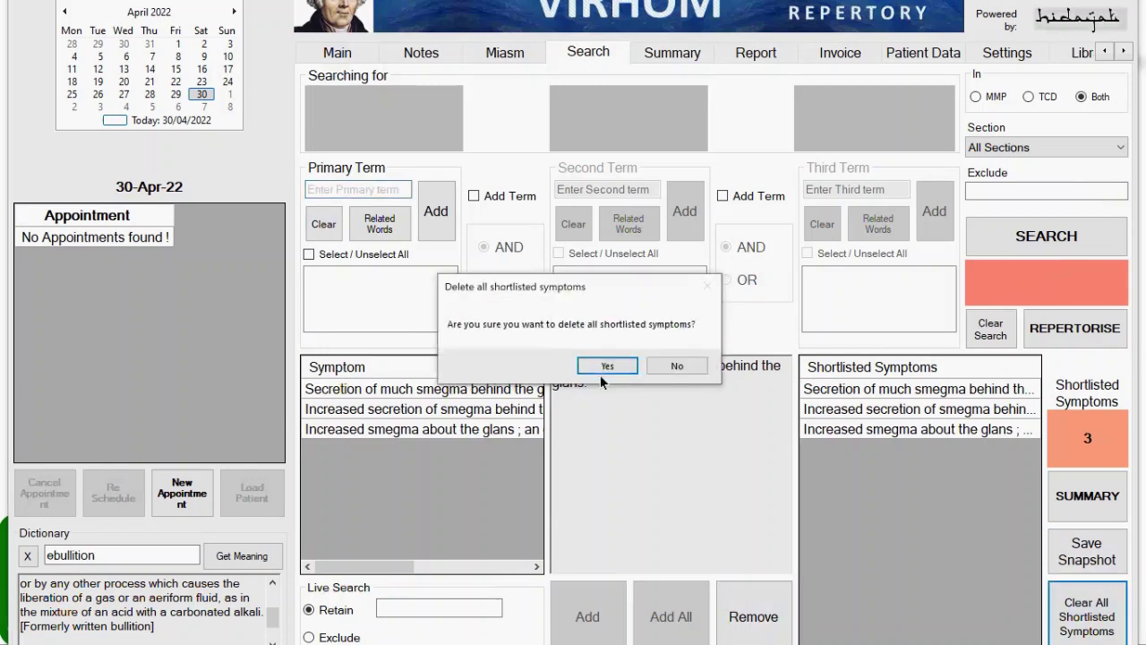
click(607, 365)
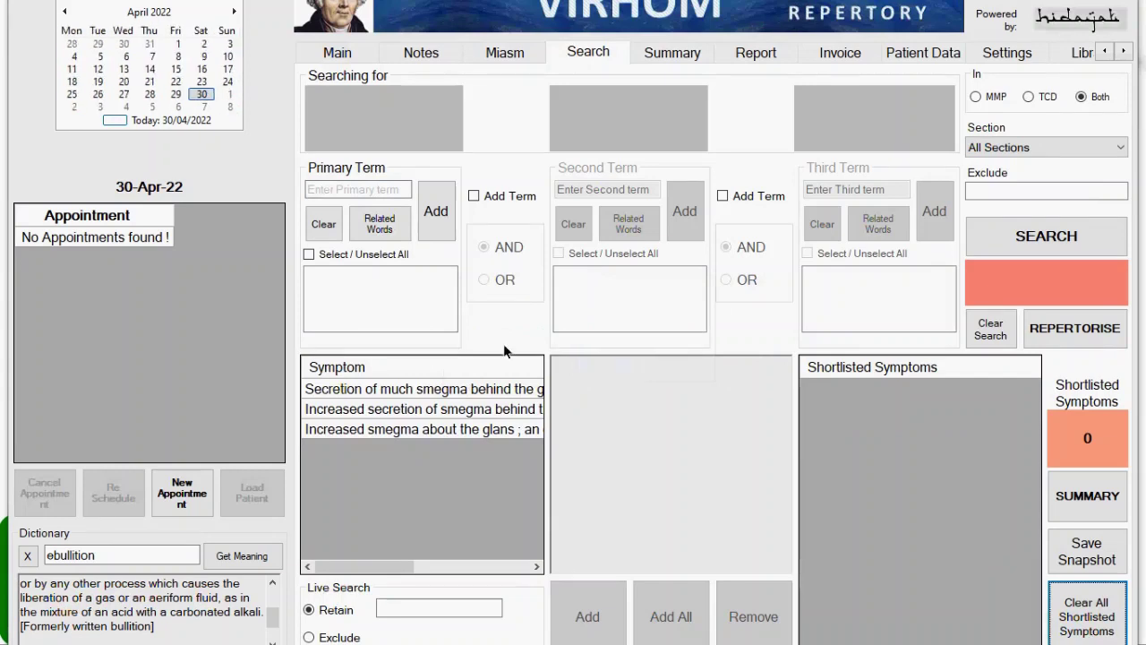
click(996, 339)
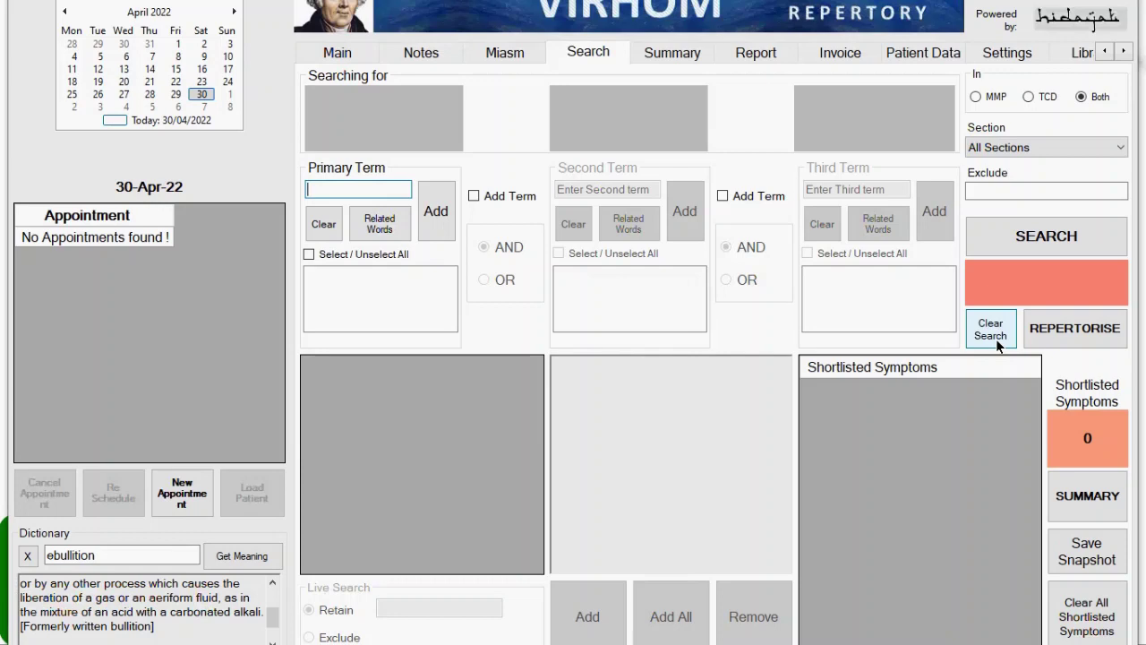
Step: Enter "fatigue" as the primary term, list its related words and tick fatigue, fatigued, fatigues and fatiguing
text(fati)
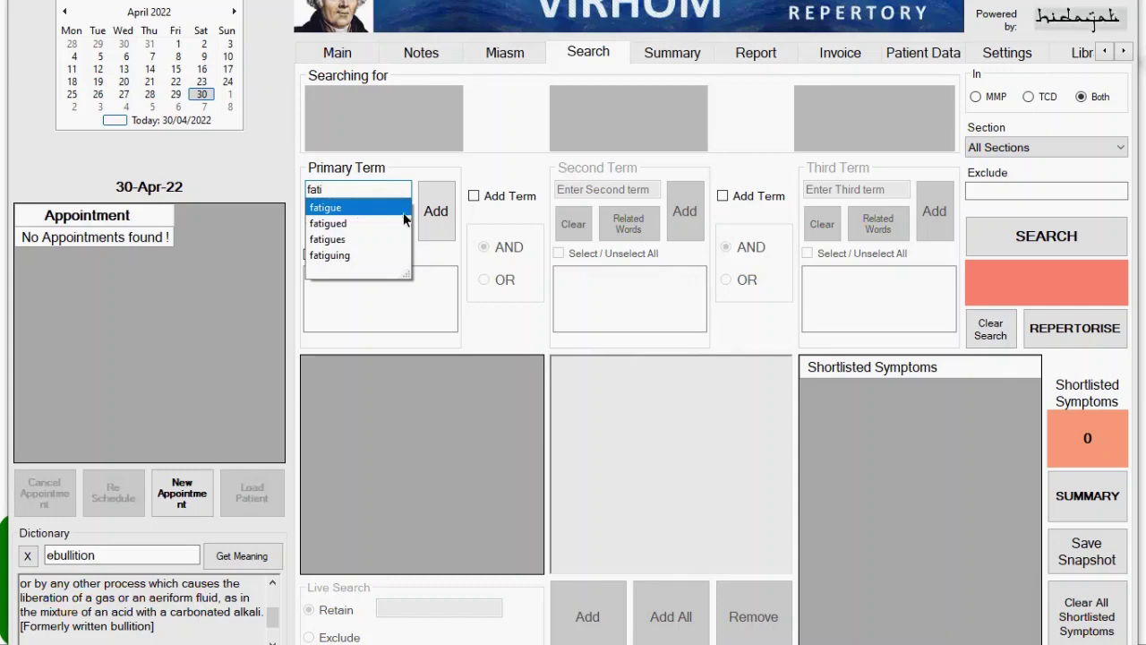
click(353, 208)
click(379, 224)
click(357, 279)
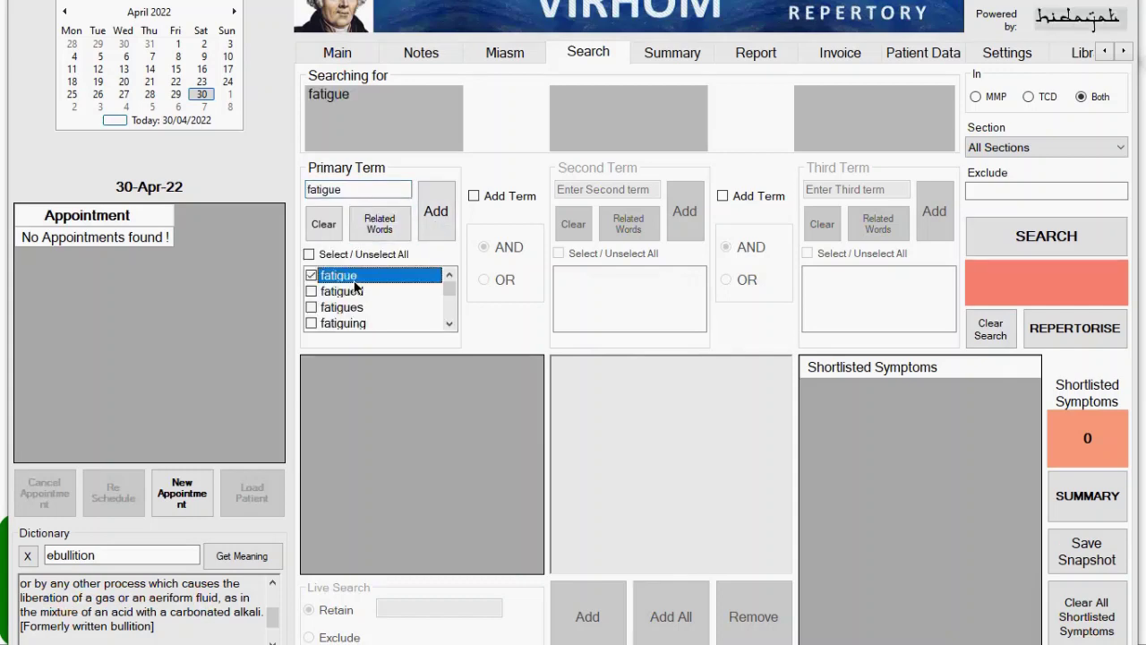
click(370, 293)
click(417, 307)
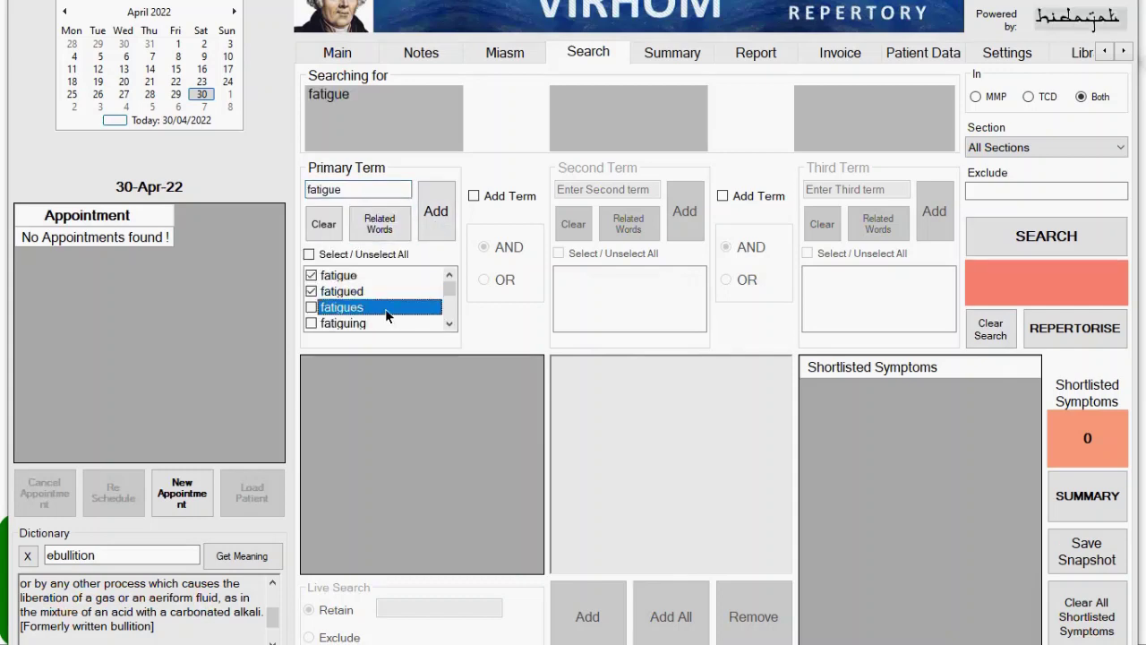
click(400, 320)
Step: Tick exhaust, exhausted, exhausting and exhaustion among the related words, leaving fainted unselected
click(449, 324)
click(449, 324)
click(449, 324)
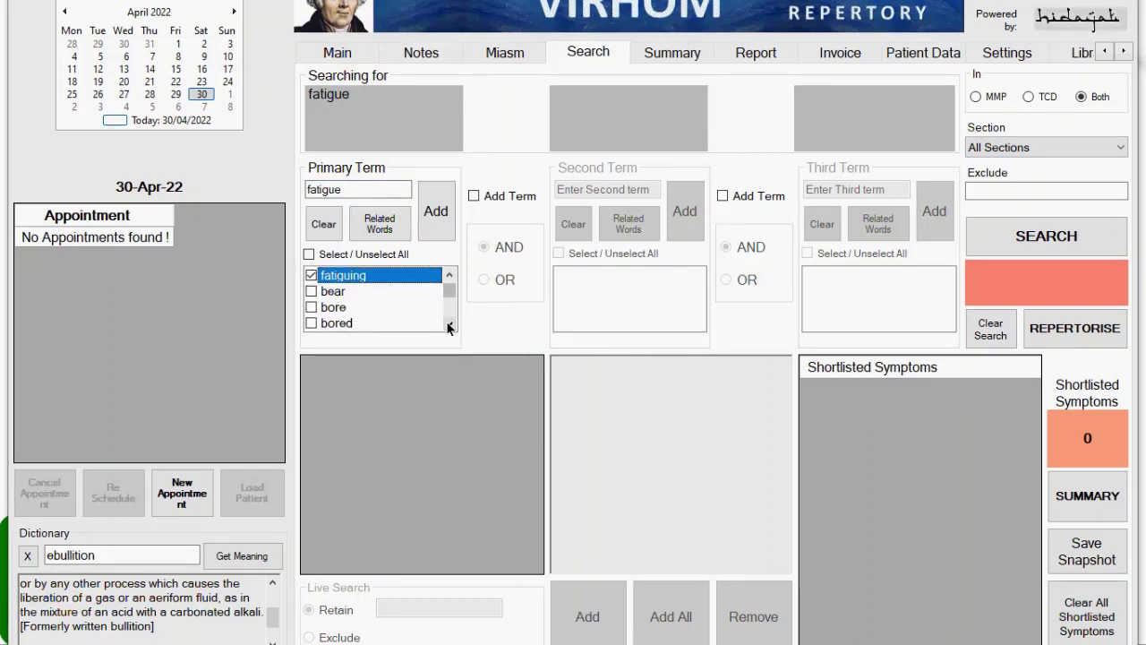
key(Down)
key(Down)
key(Down)
key(Down)
key(Down)
key(Down)
key(Down)
key(Down)
key(Down)
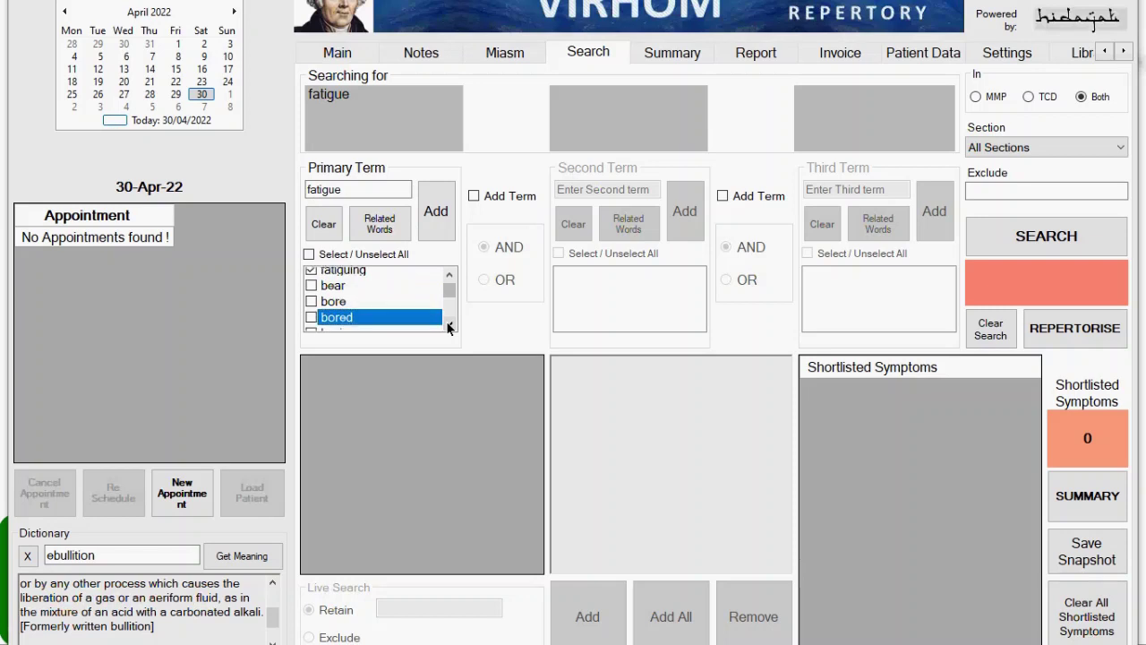
key(Down)
key(Down)
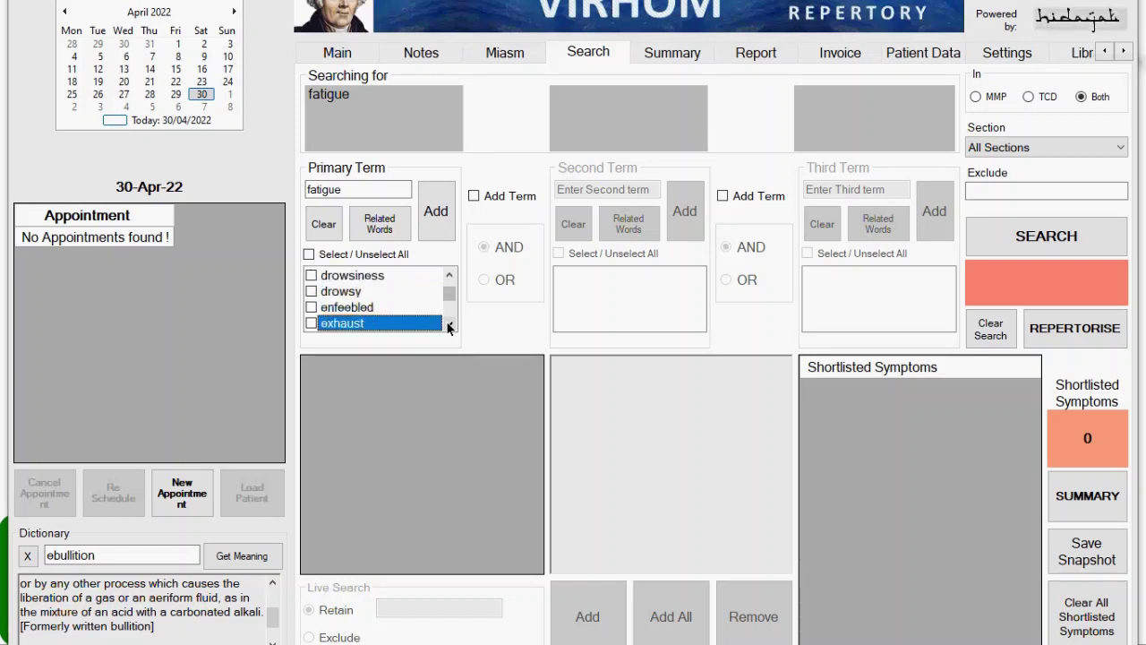
key(space)
key(Down)
key(space)
key(Down)
key(space)
key(Down)
key(Down)
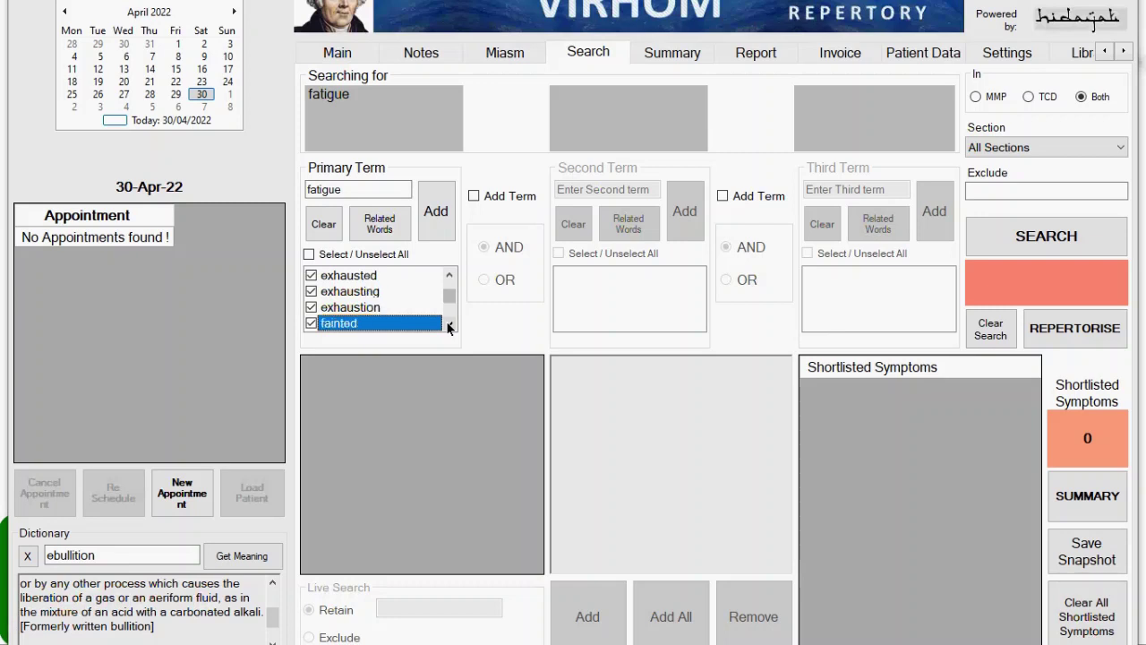
key(space)
Step: Tick languid and languor in the related words for fatigue
key(Down)
key(Down)
key(Up)
key(Down)
key(space)
key(Down)
key(space)
key(Down)
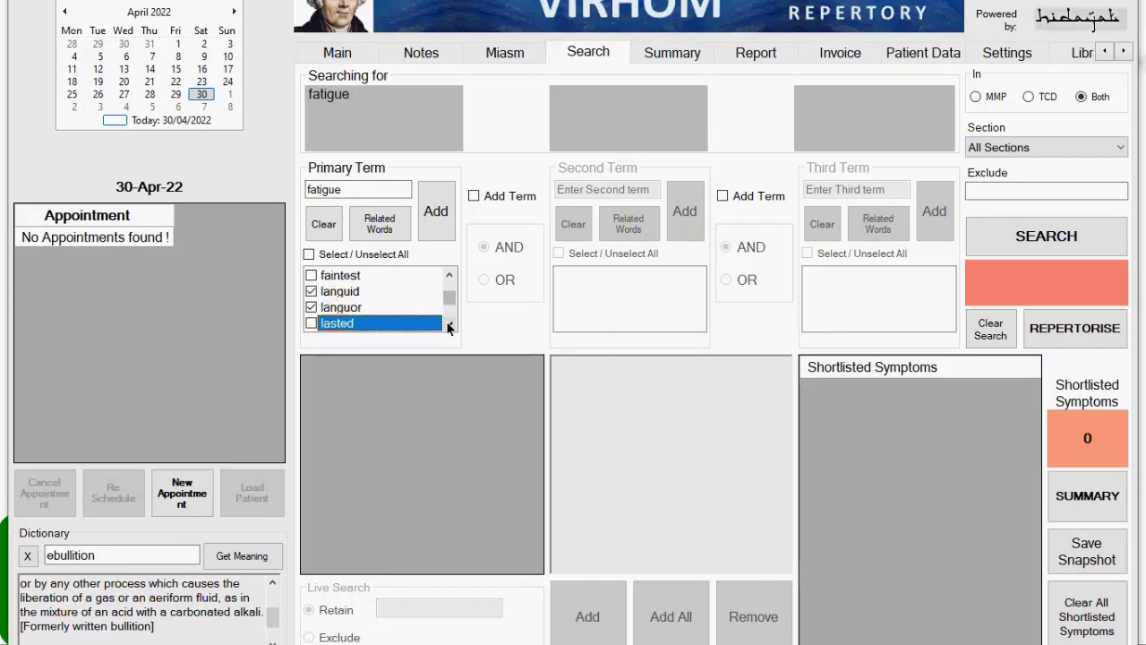
Step: Tick prostrate, prostrated and prostration in the related words for fatigue
key(Down)
key(Down)
key(Down)
key(Down)
key(Down)
key(space)
key(Down)
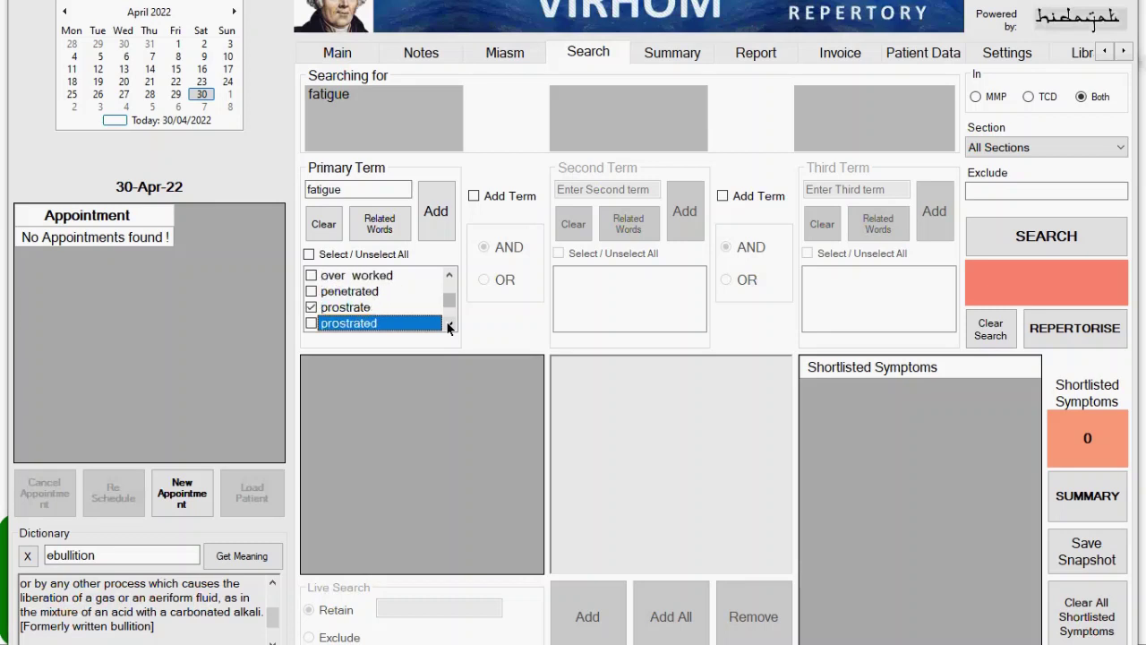
key(Down)
key(Down)
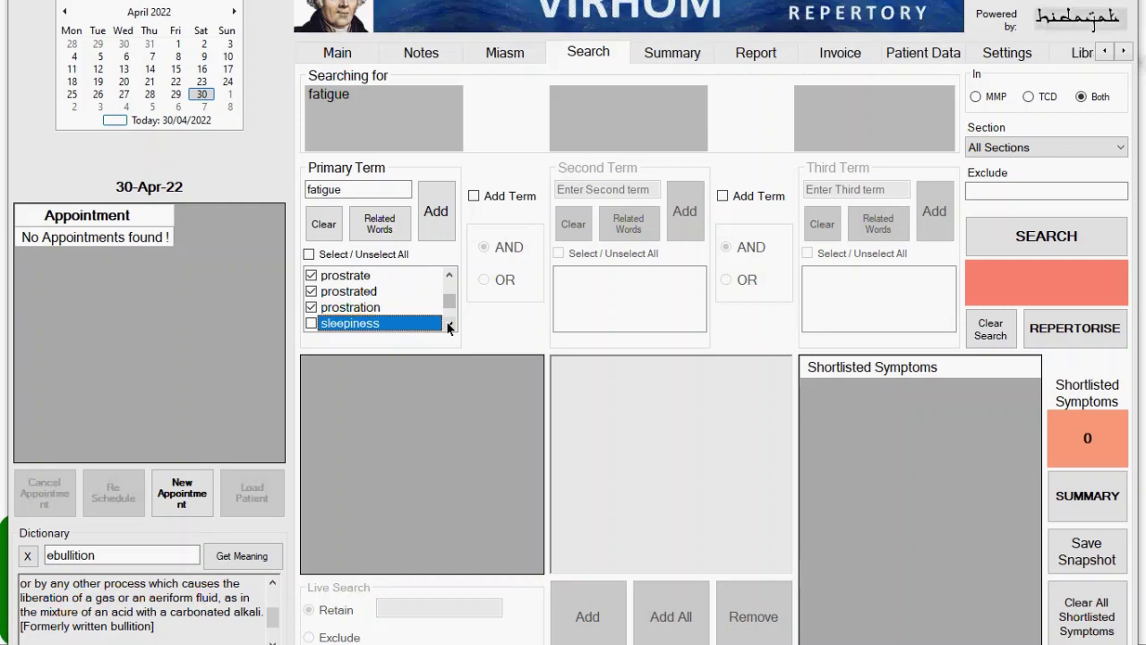
Step: Tick sluggishness in the related words, skipping sleepiness
key(Down)
key(Down)
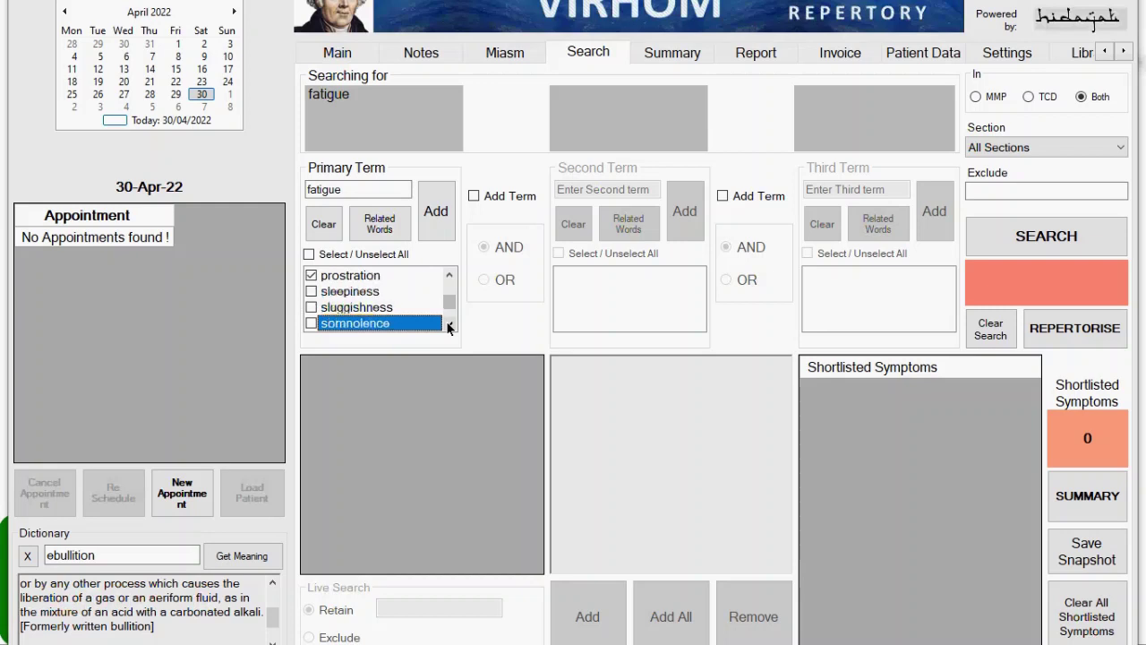
key(Up)
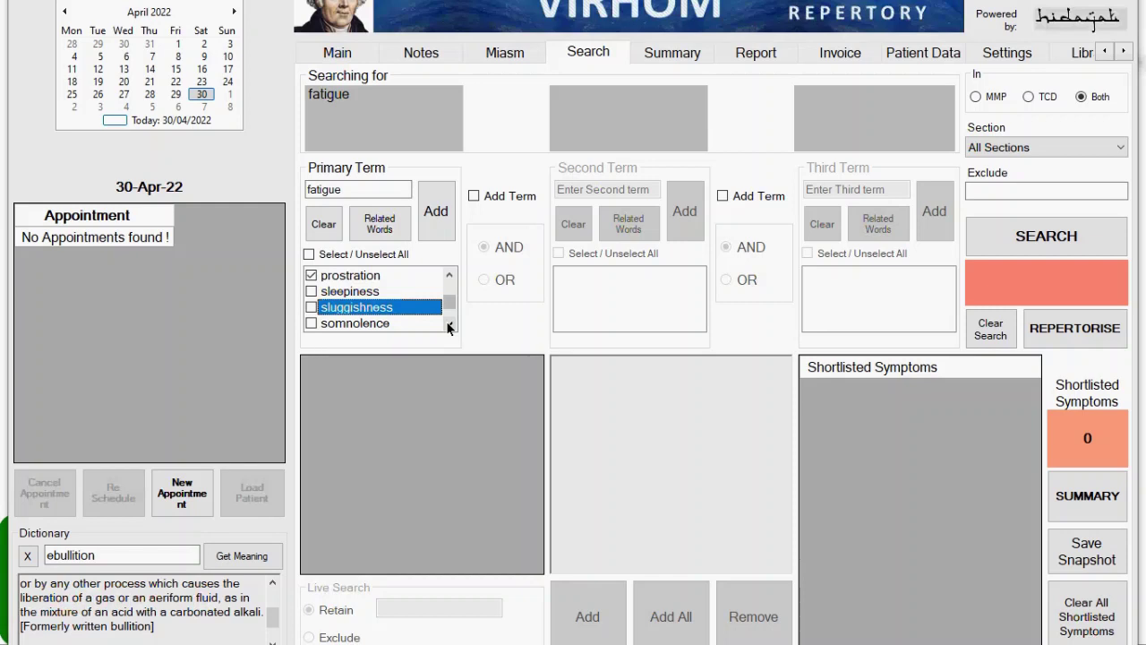
key(space)
Step: Tick tired and tiredness in the related words for fatigue
key(Down)
key(Down)
key(Down)
key(Down)
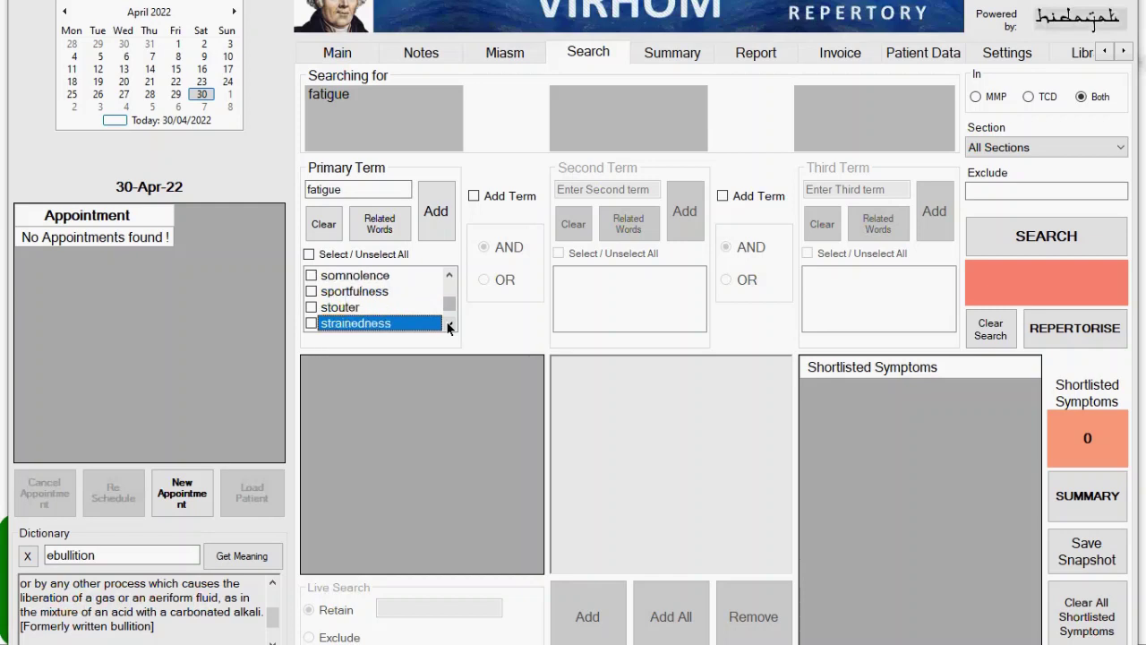
key(Down)
key(Down)
key(Down)
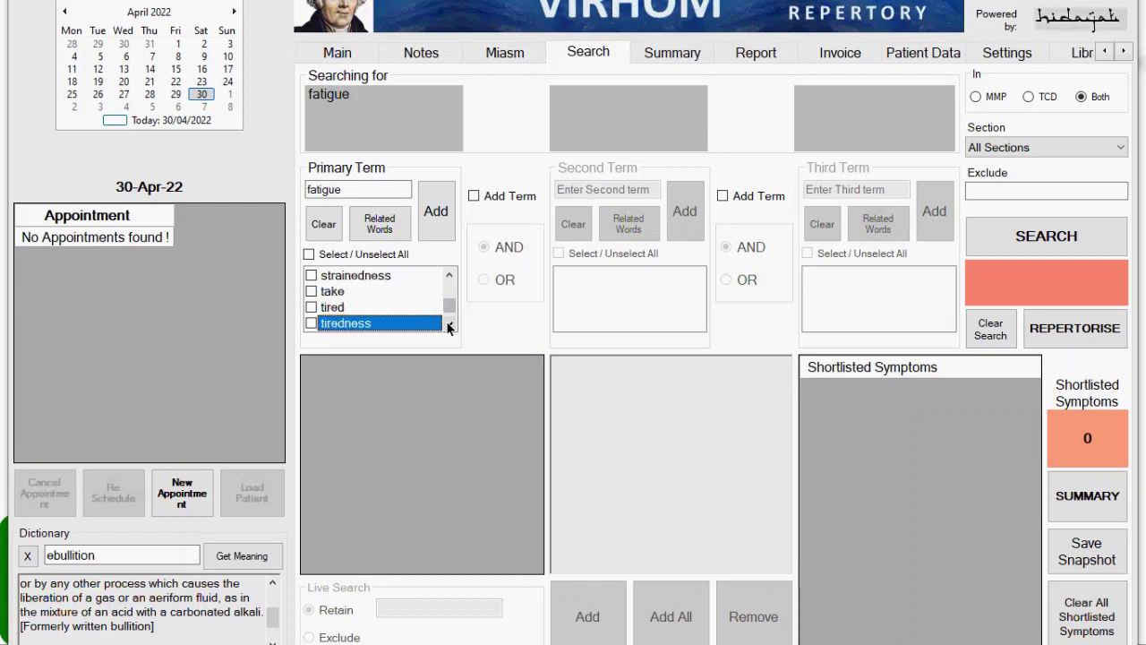
key(Up)
key(space)
key(Down)
key(Down)
key(Down)
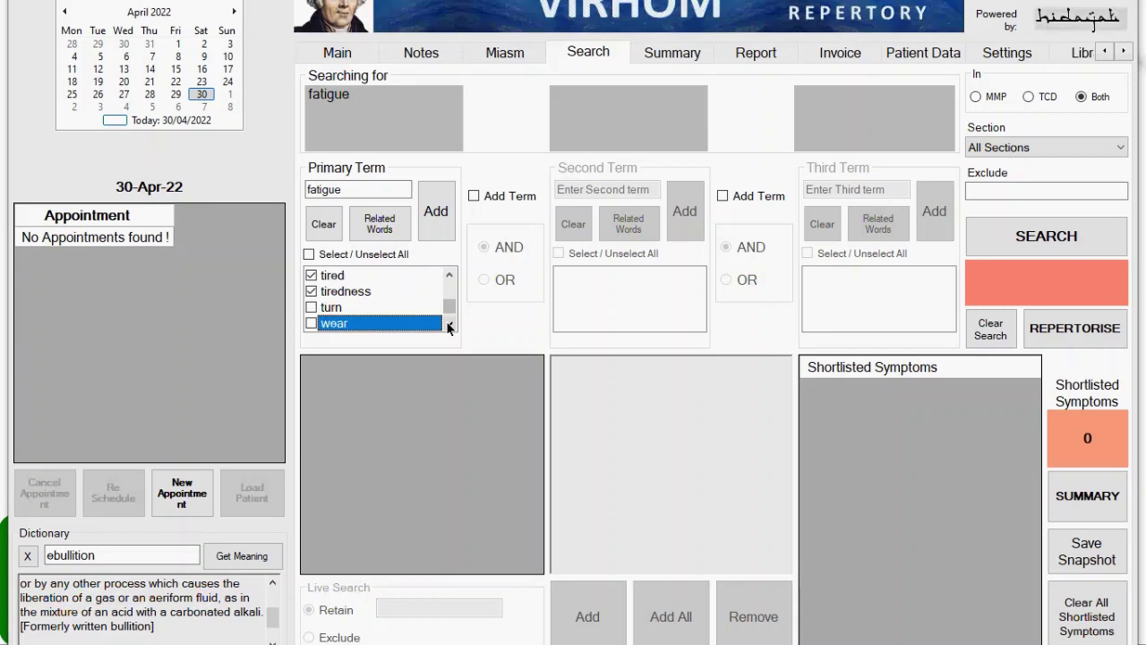
Step: Tick wearied, weariness, wearing, wearisome, weary and wearying in the related words for fatigue
key(Down)
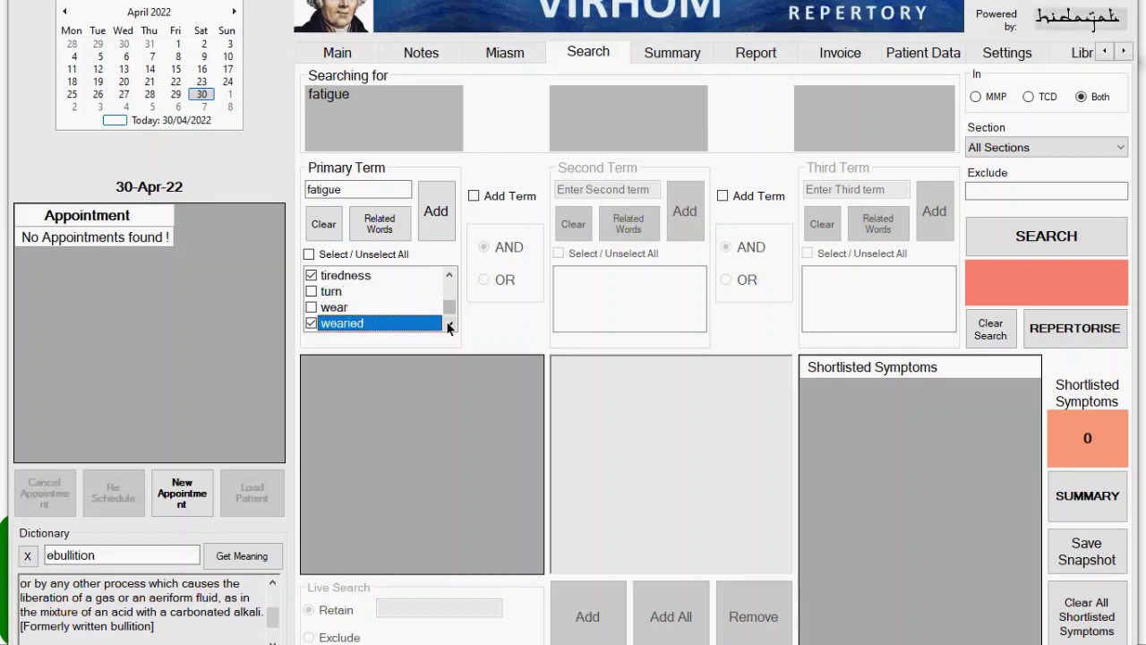
key(Up)
key(Down)
key(Down)
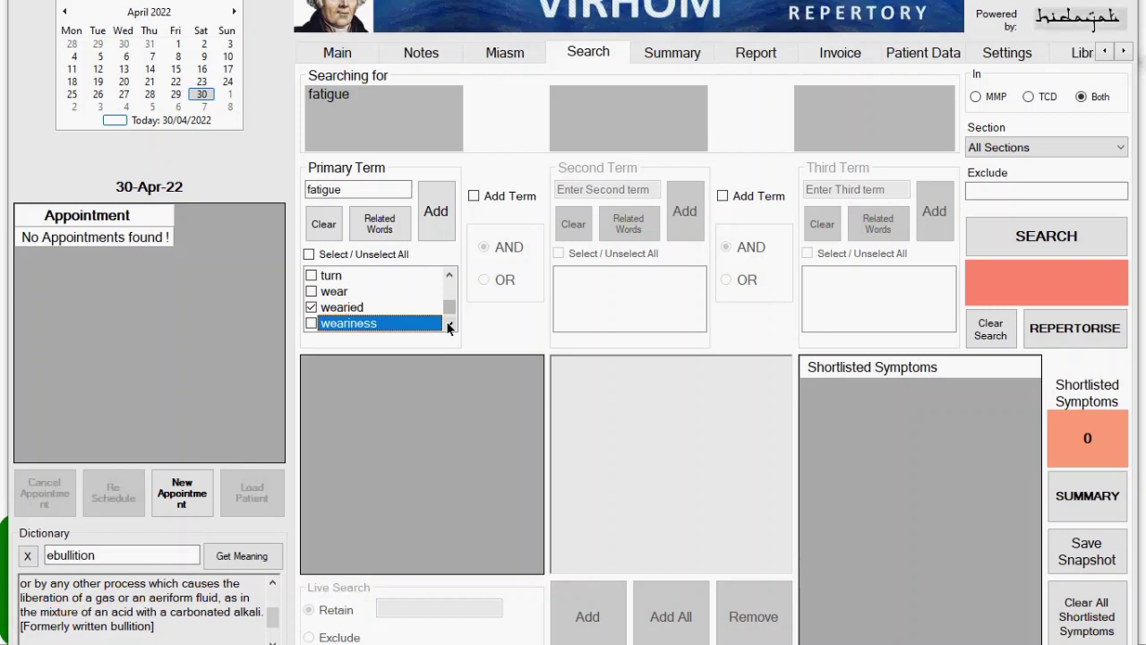
key(Down)
key(Down)
key(Down)
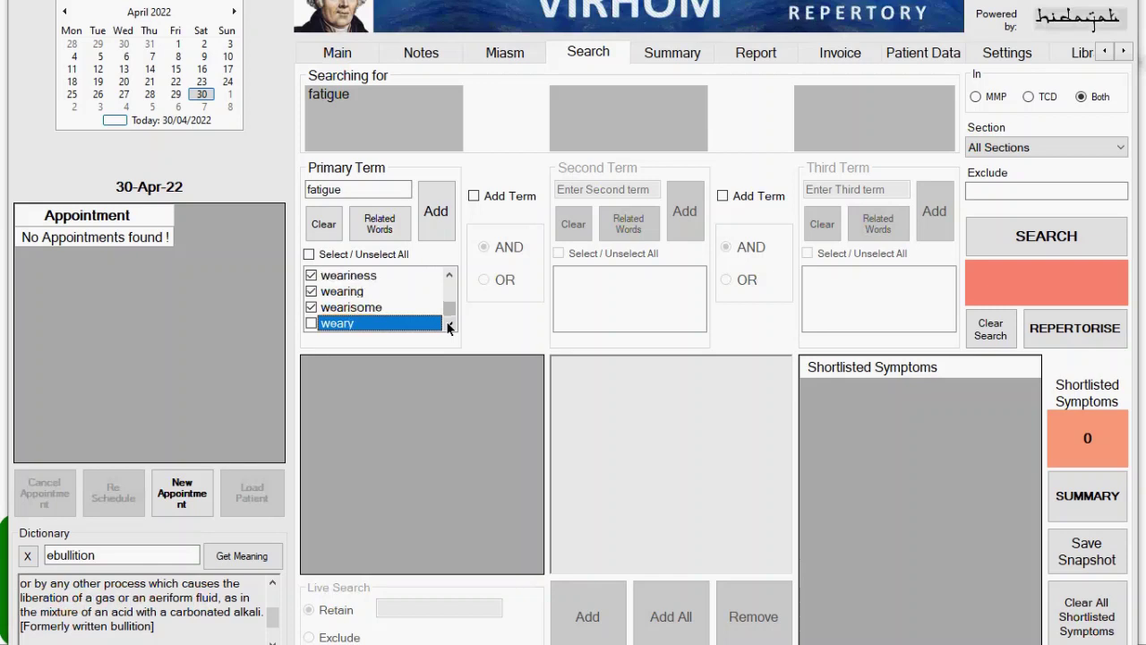
key(Down)
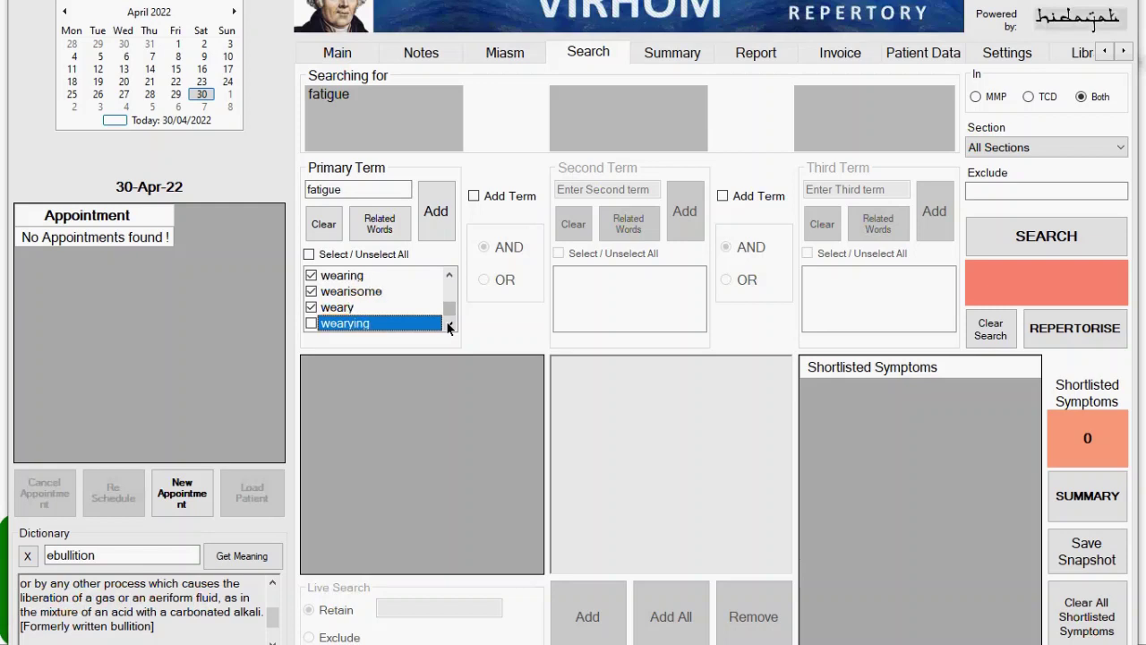
key(Down)
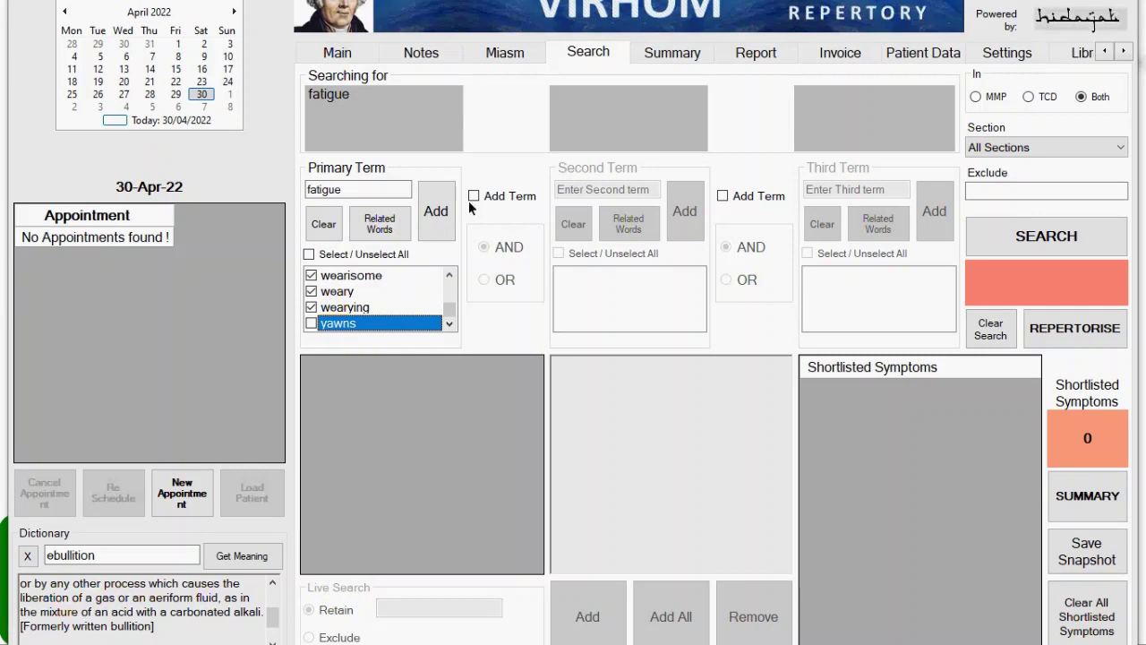
Step: Add the ticked fatigue words to the search, search both sources, and repertorise and shortlist all matching symptoms
click(437, 215)
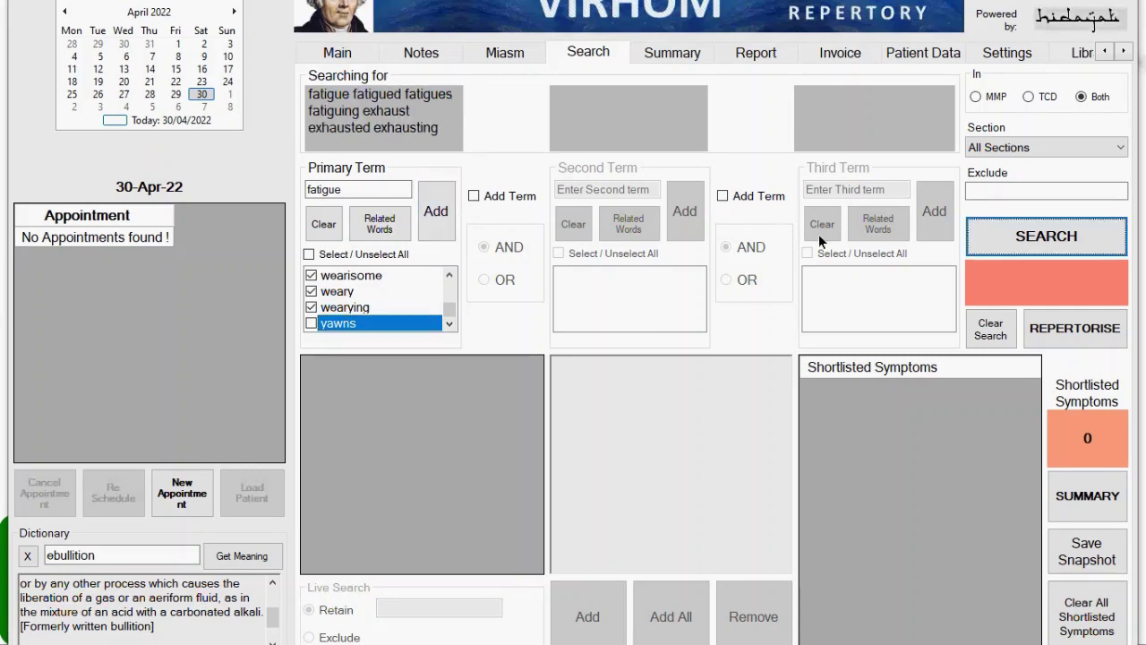
click(1057, 238)
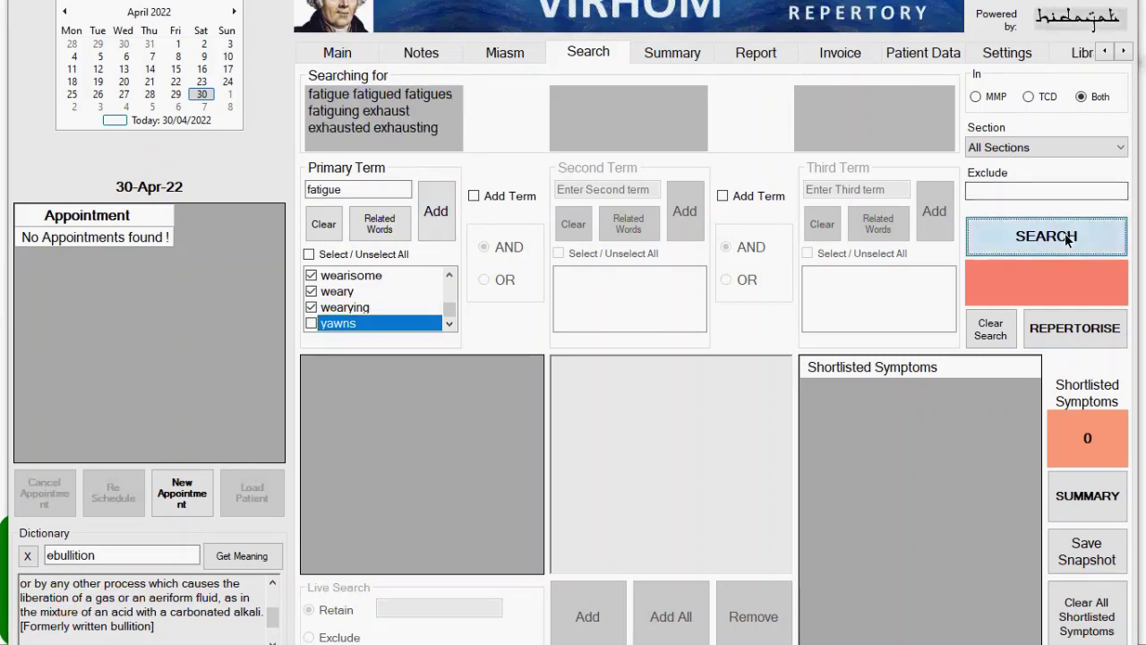
click(1075, 329)
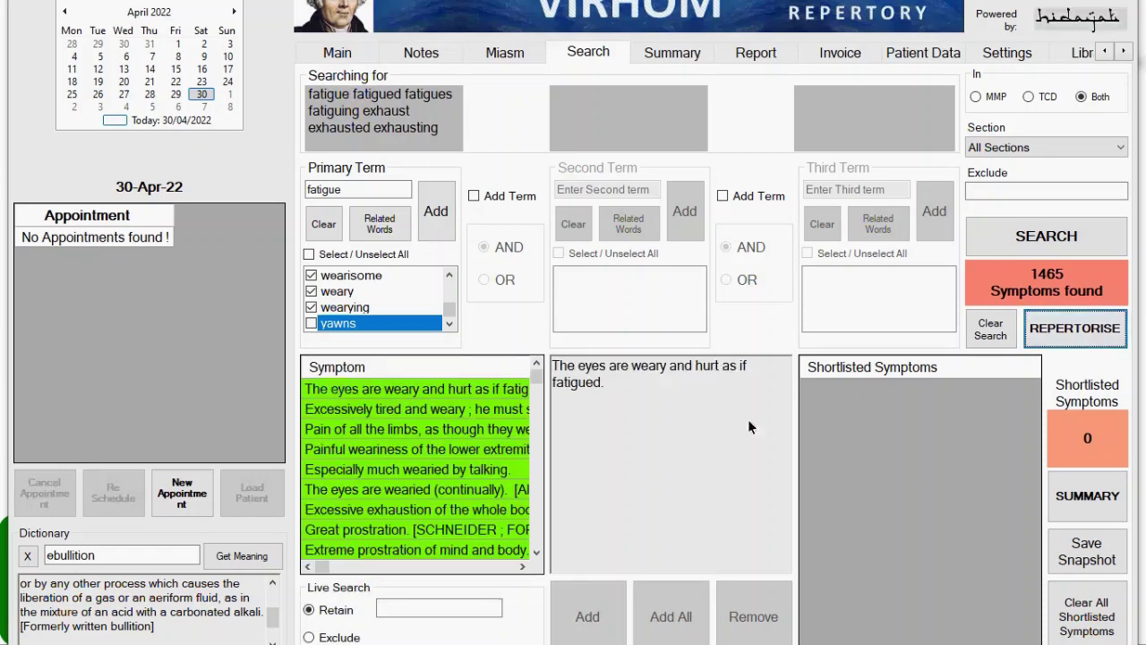
click(478, 509)
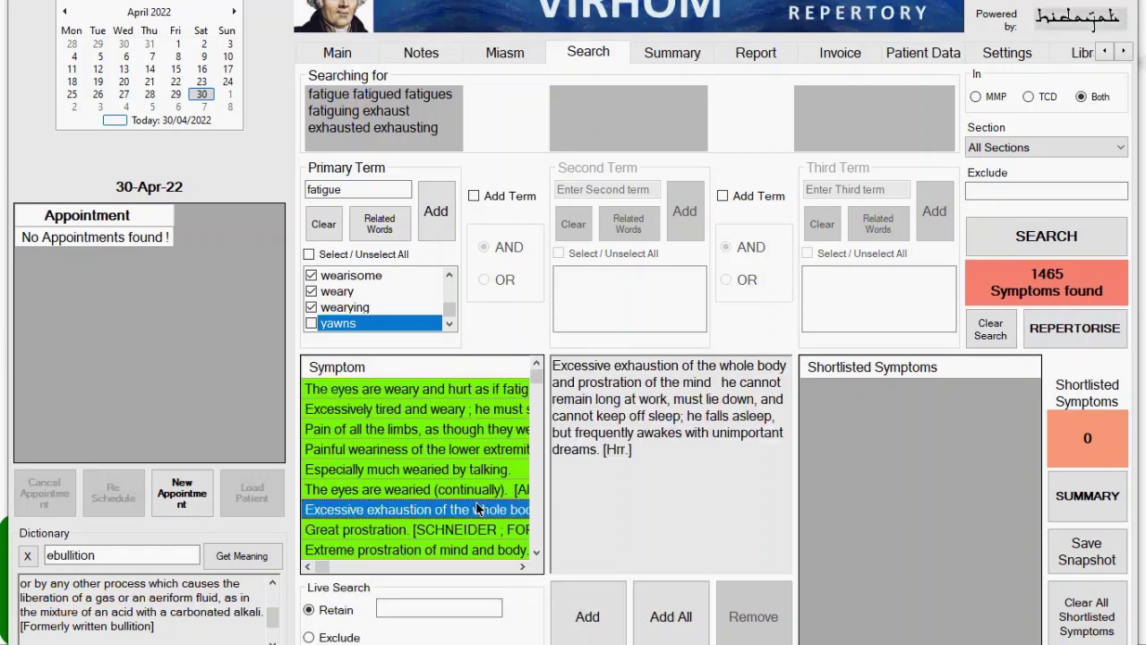
click(676, 611)
Step: Open the summary by remedy and view the shortlisted fatigue symptoms under Nux Vomica and Alumina
click(1083, 494)
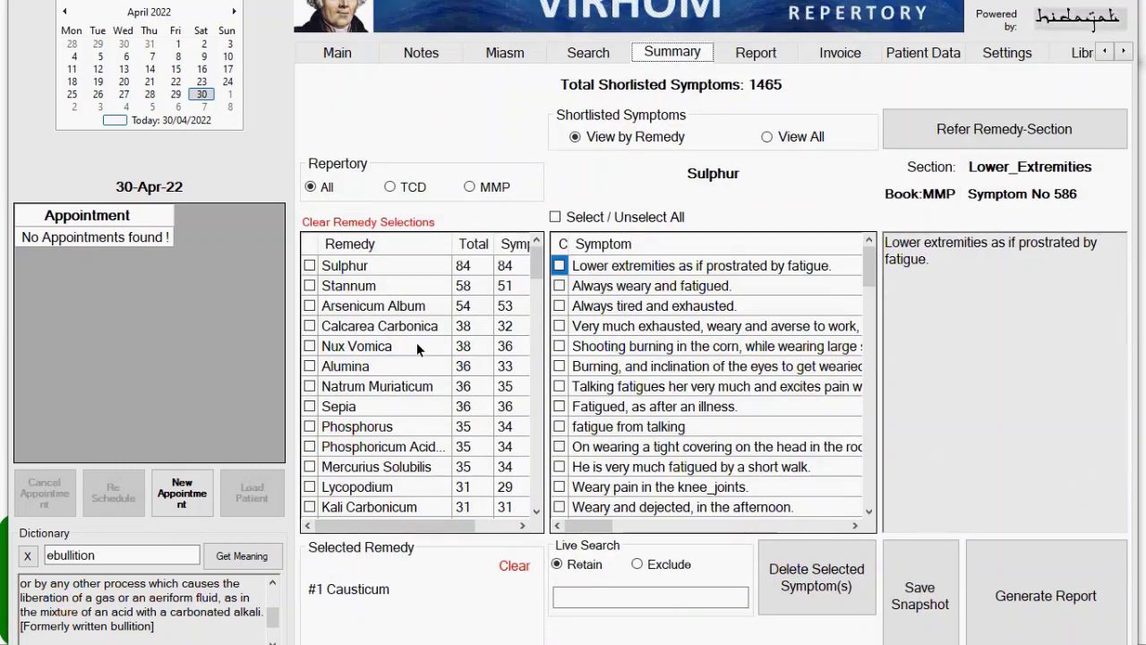
click(416, 350)
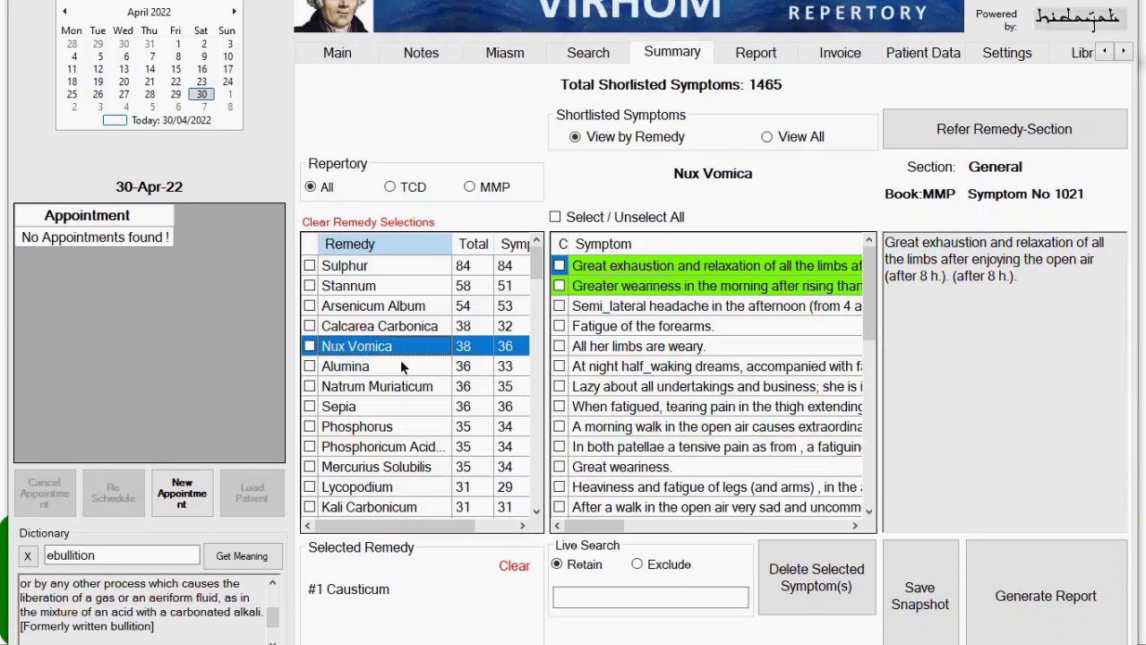
click(400, 364)
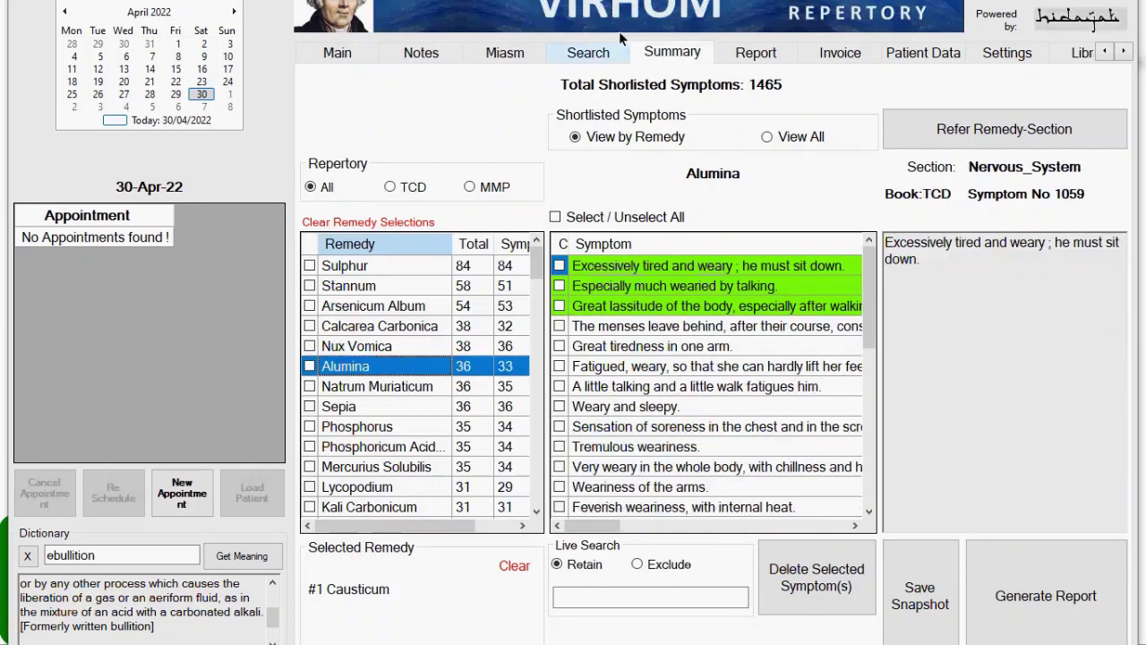
Step: Return to the search, replace the primary term with "smegma" and search both sources for it
click(616, 52)
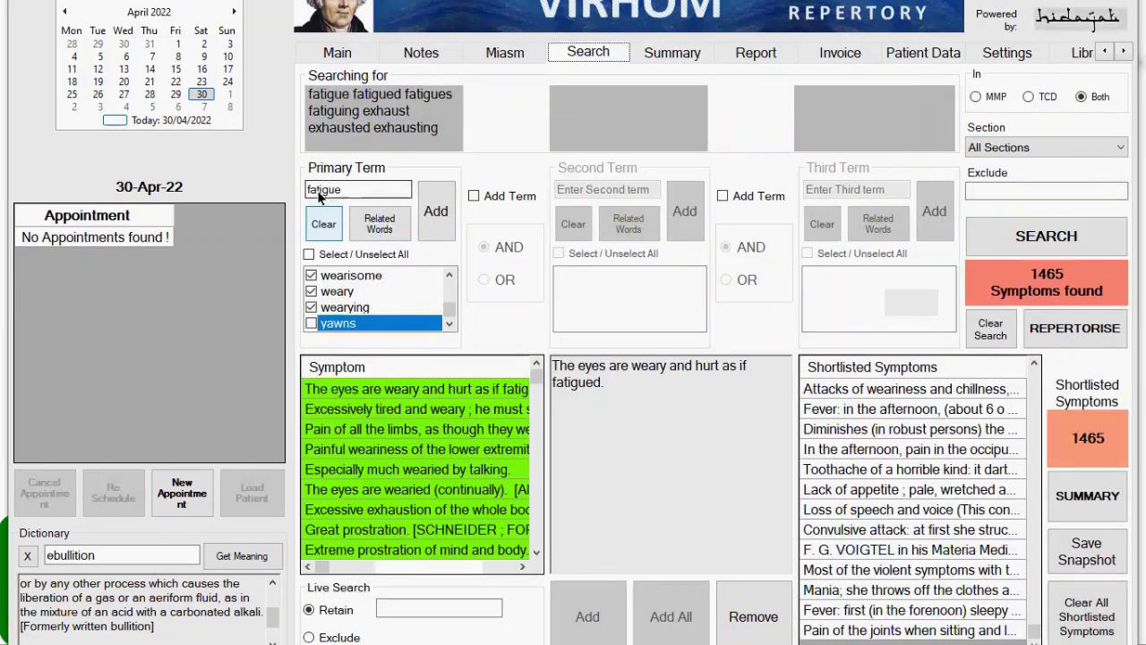
click(318, 236)
text(smeg)
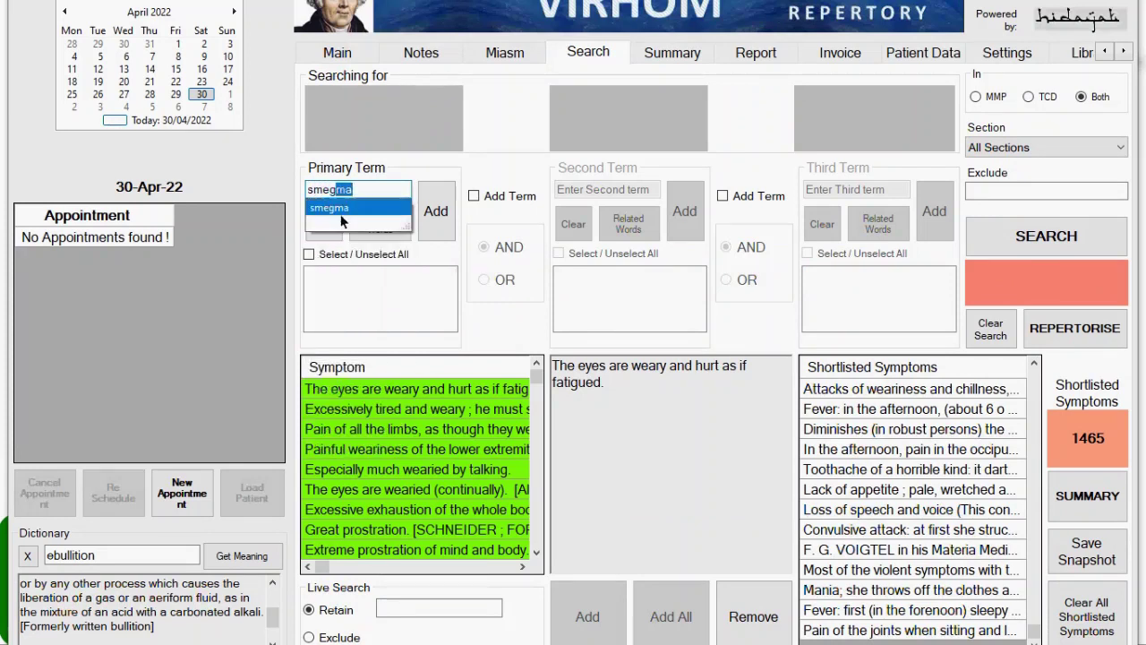
click(428, 209)
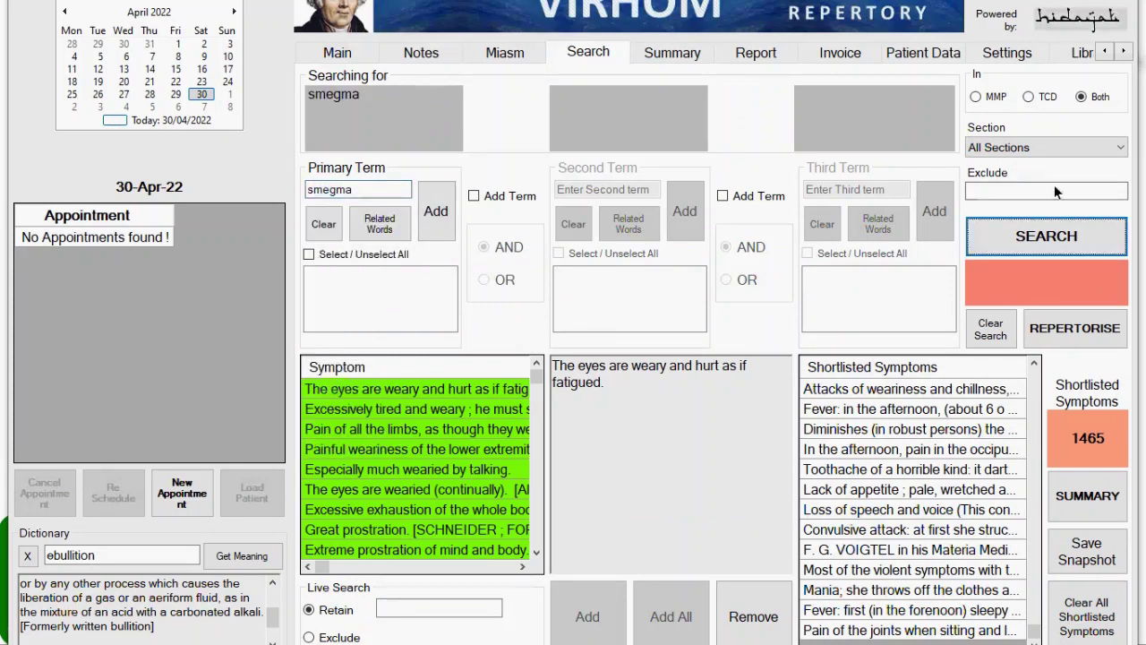
click(1078, 239)
Step: Add all the smegma symptoms to the existing shortlist and open the combined summary
click(466, 429)
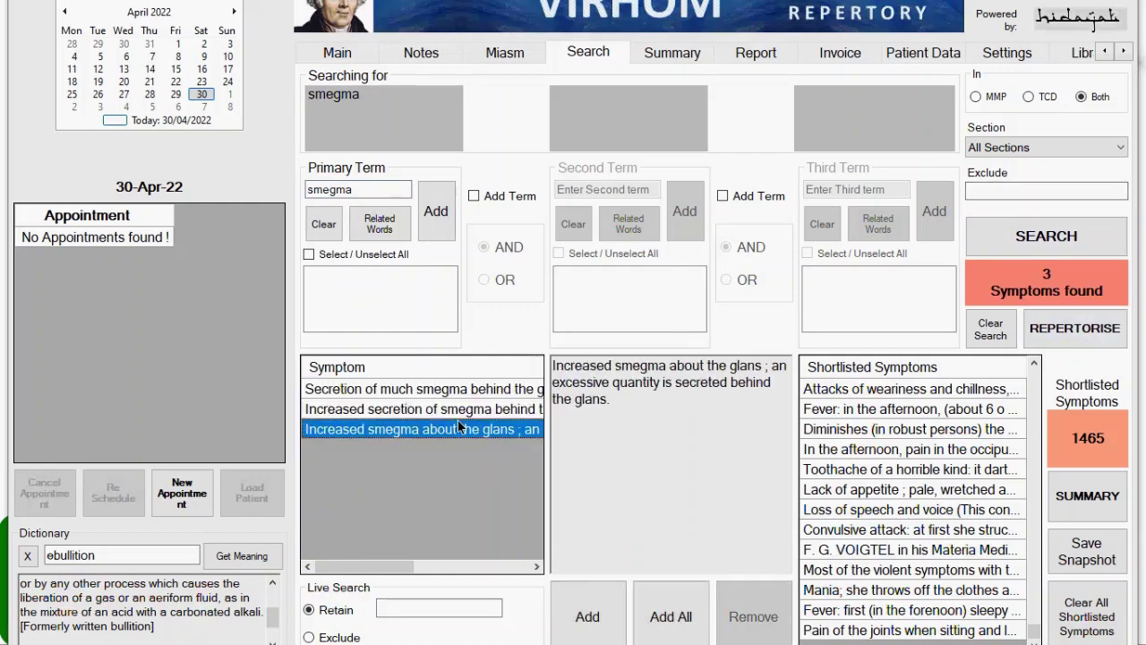
click(699, 627)
click(1101, 481)
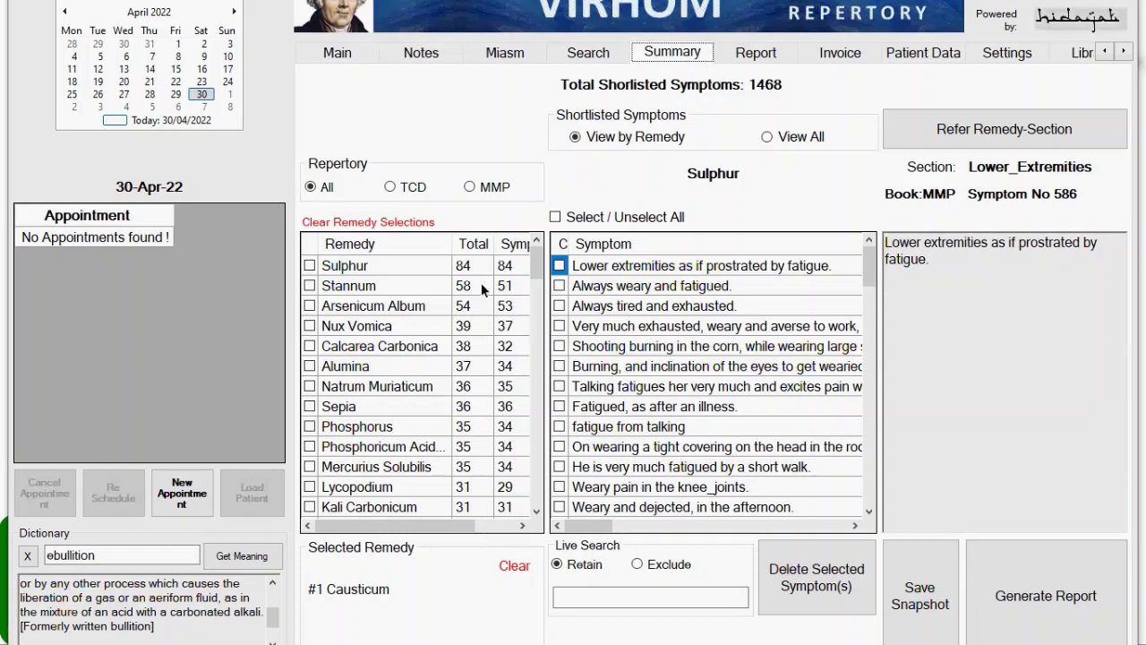
Step: Show all shortlisted symptoms regardless of remedy, filter them by "smegma" and view the one about secretion of much smegma behind the glans
click(768, 138)
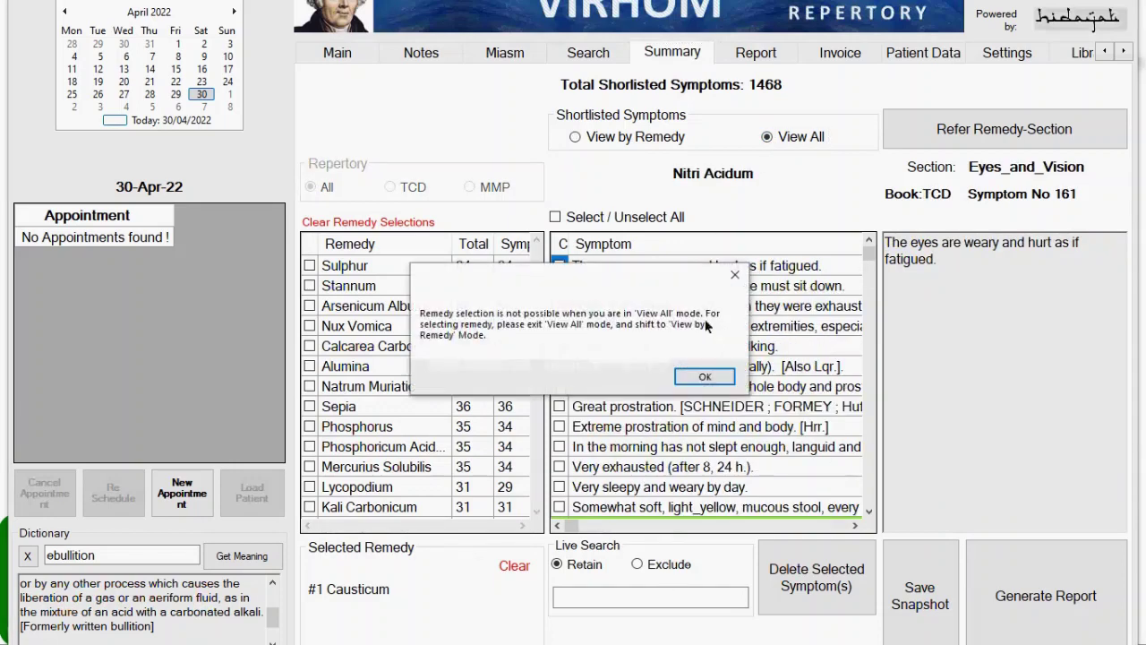
click(704, 374)
text(smegma)
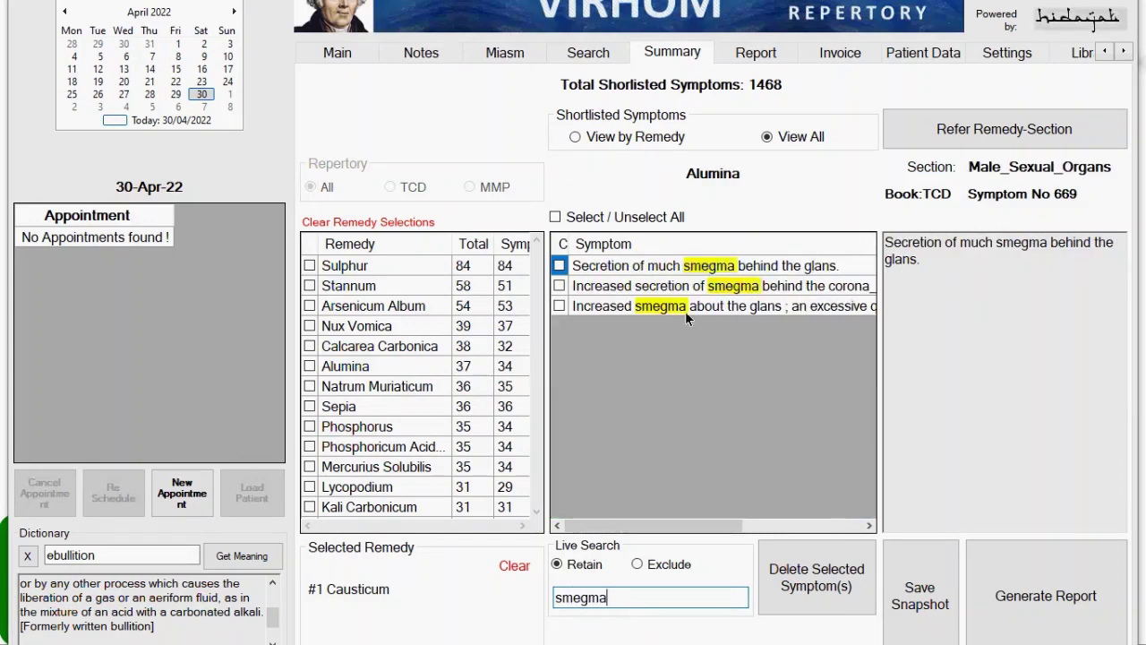
click(680, 266)
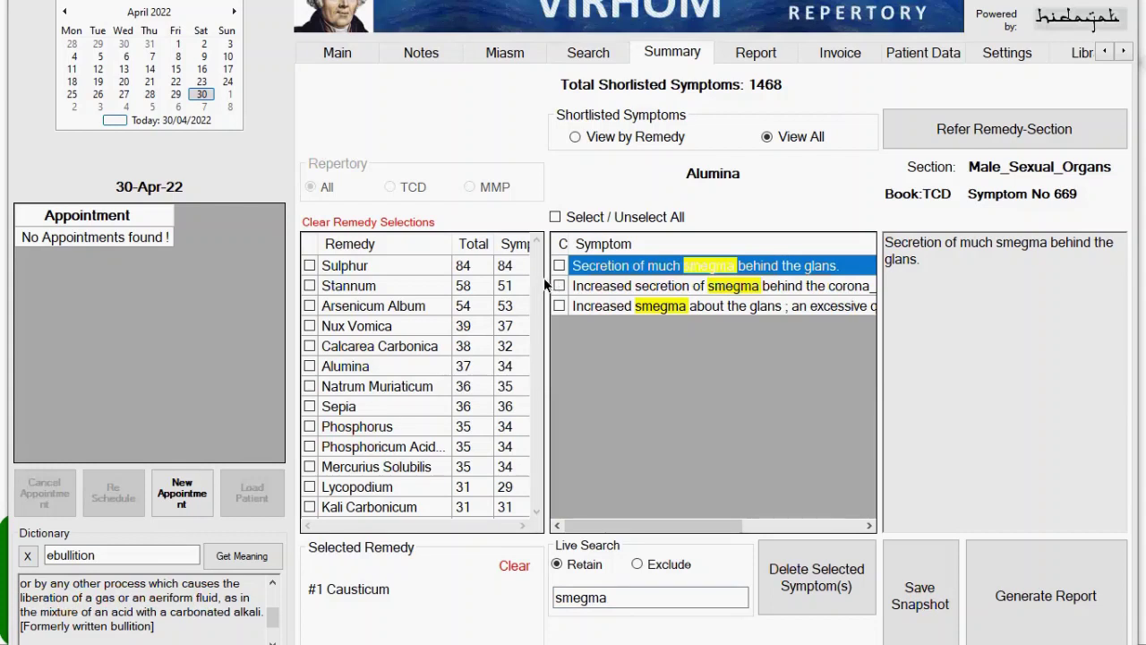
Step: View the details of the two remaining smegma symptoms, about increased secretion behind the corona glandis and increased smegma about the glans
click(590, 288)
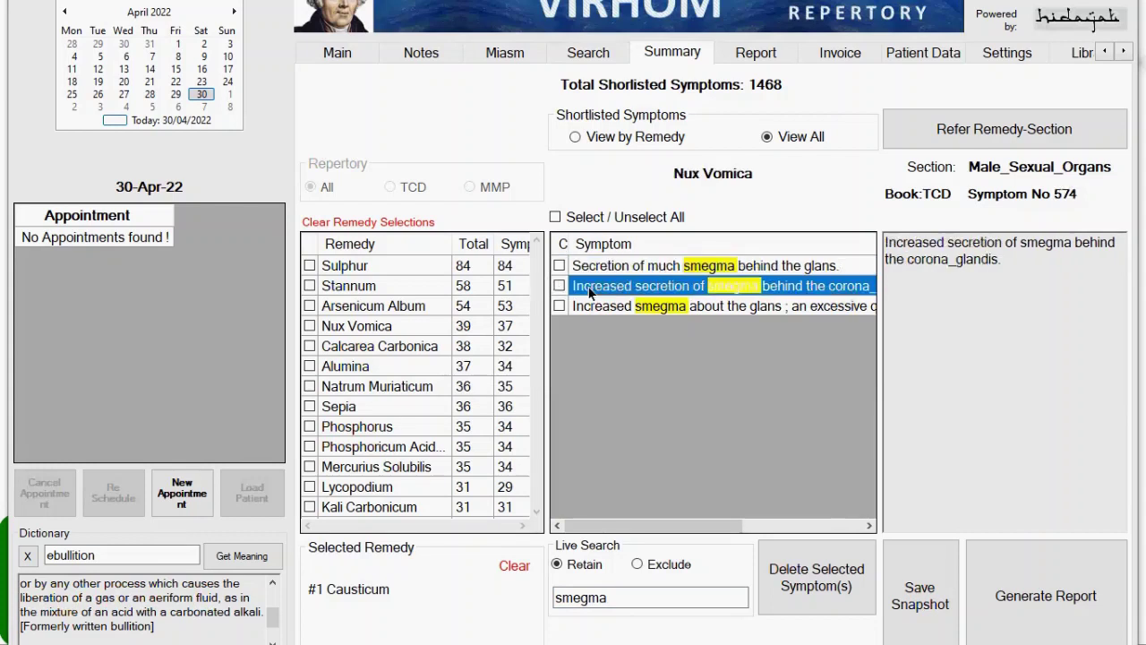
click(629, 309)
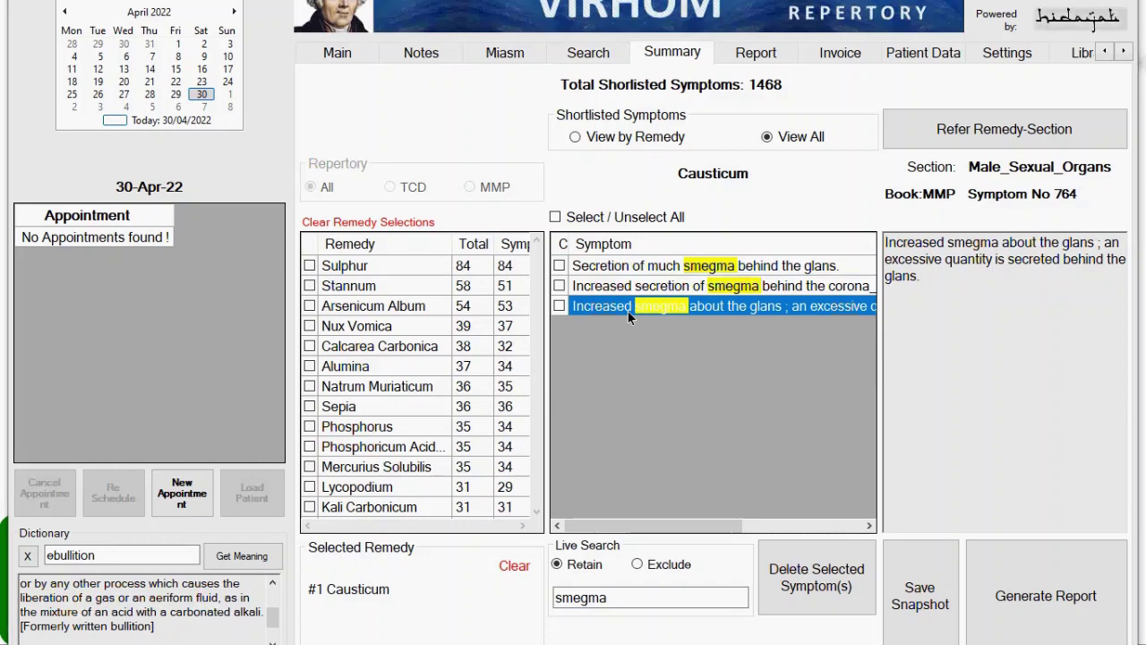
Step: Switch the shortlisted symptoms back to viewing by remedy and look through those of Nux Vomica and Alumina
click(573, 138)
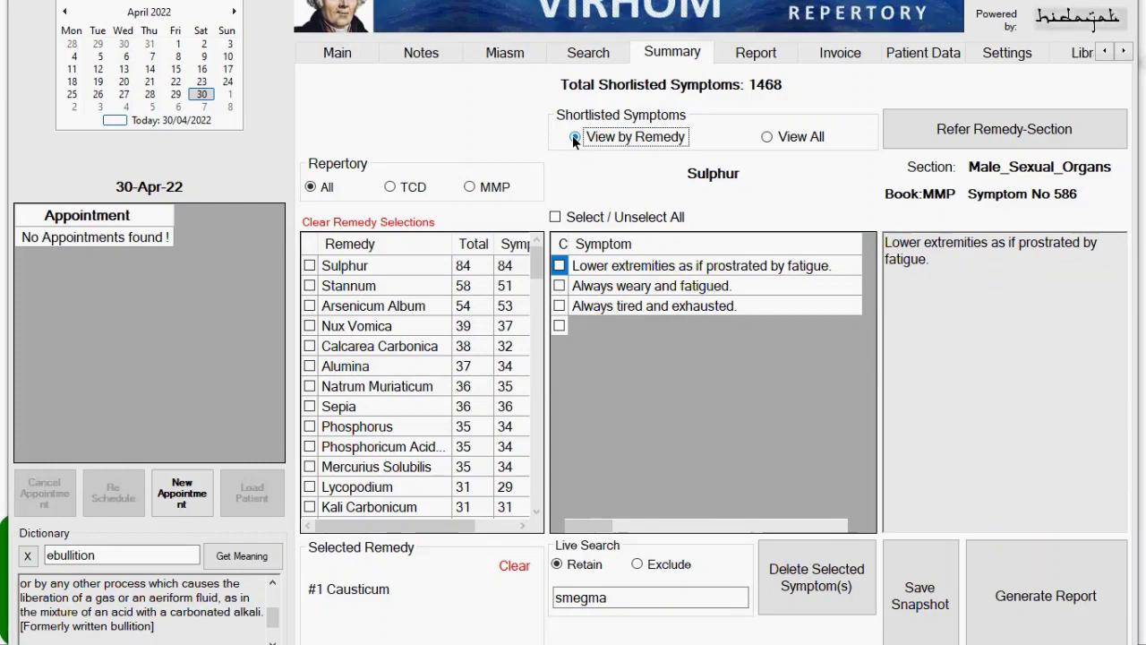
click(368, 329)
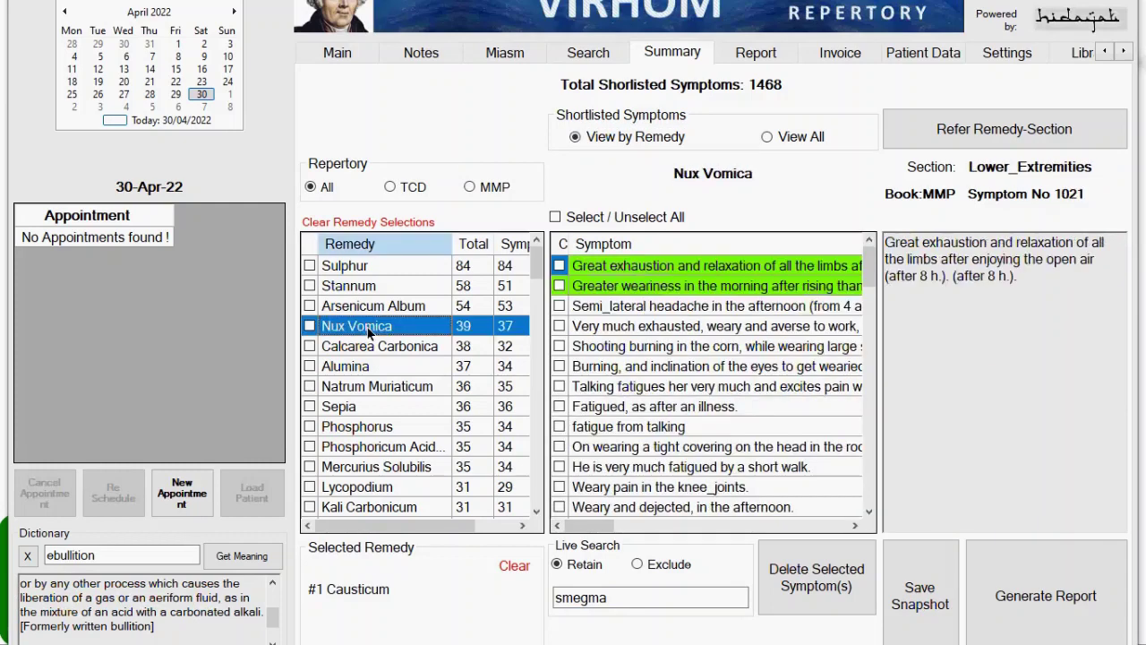
scroll(644, 355, down, 5)
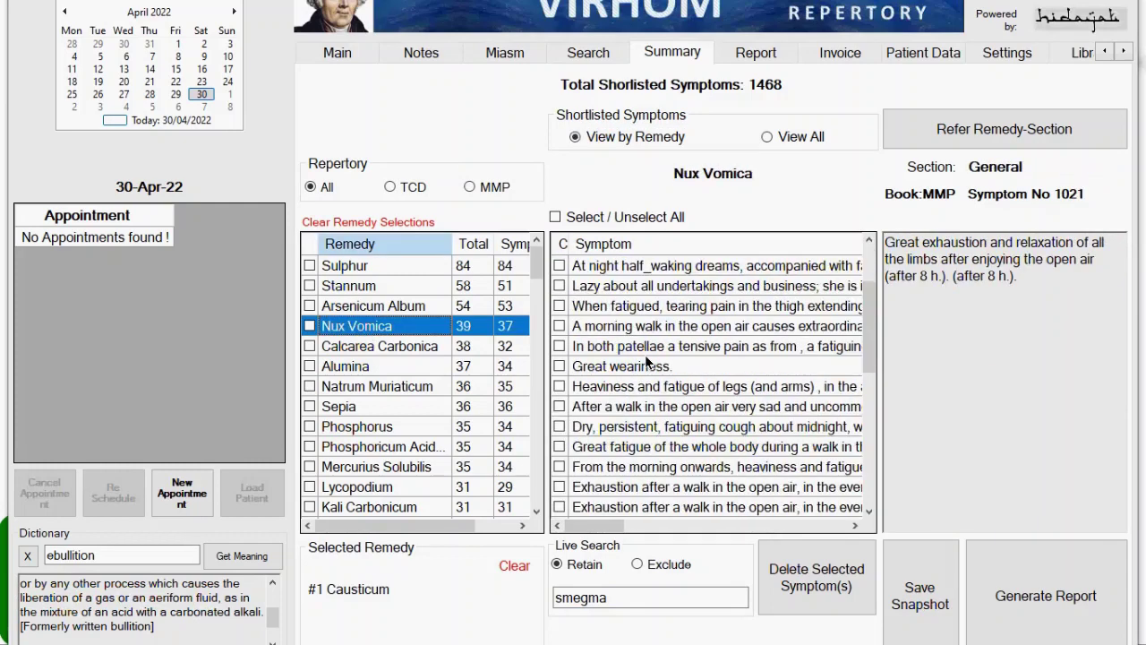
scroll(645, 354, down, 1)
scroll(647, 360, down, 3)
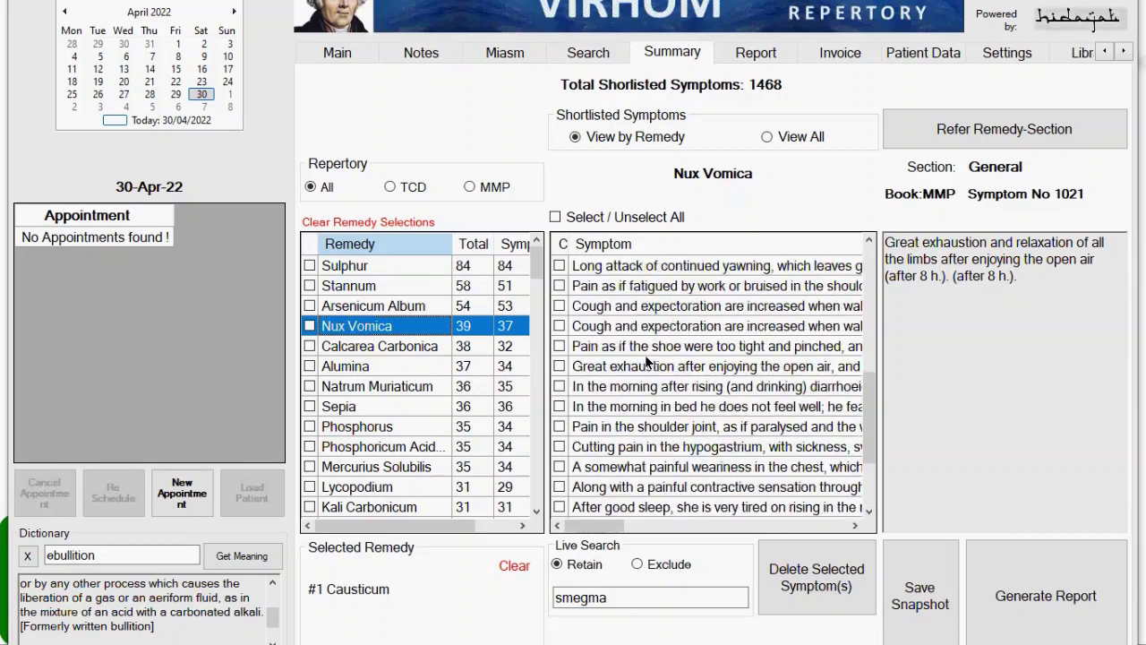
scroll(646, 360, up, 7)
click(349, 367)
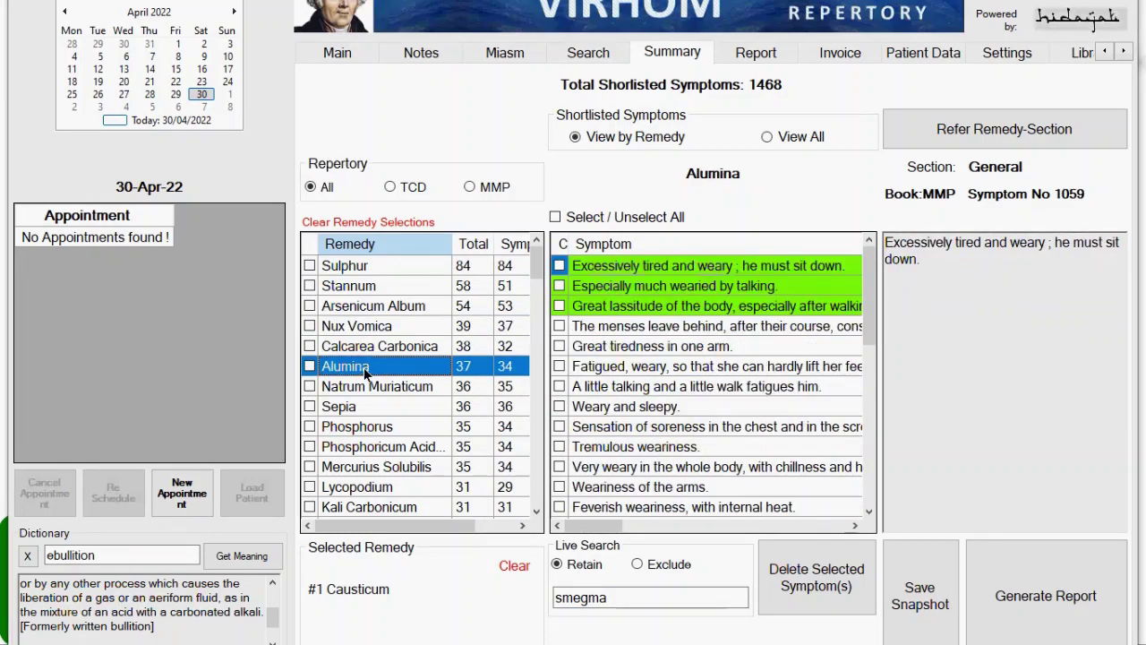
scroll(645, 378, down, 7)
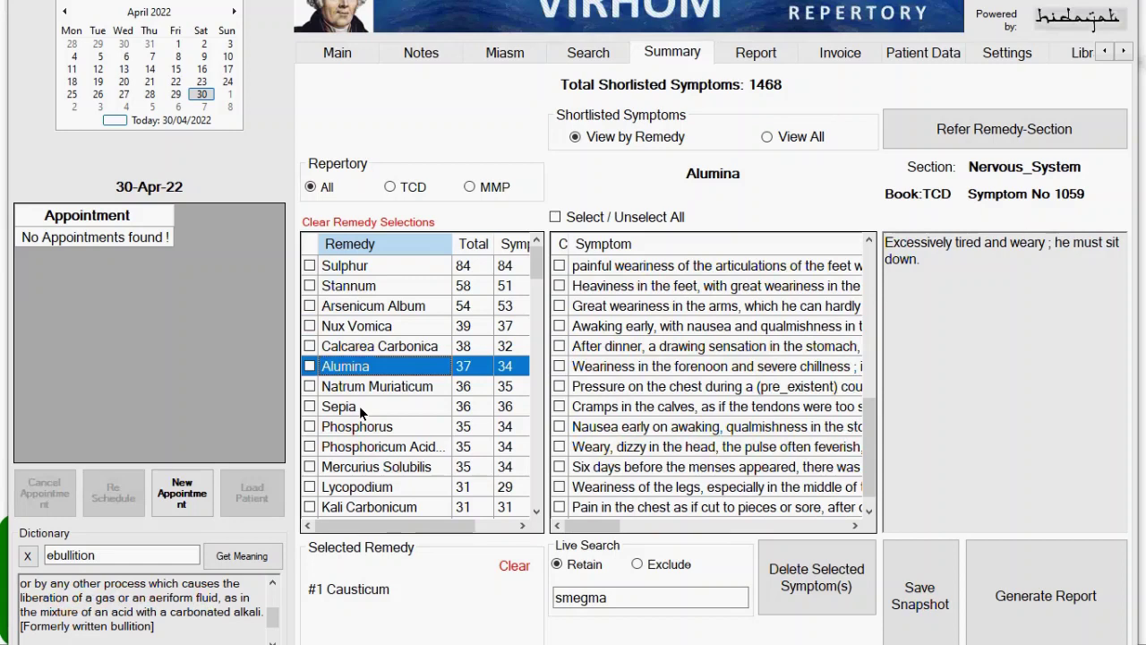
Step: Find Causticum in the remedy list and look through its shortlisted symptoms, including the smegma entry
scroll(359, 406, down, 4)
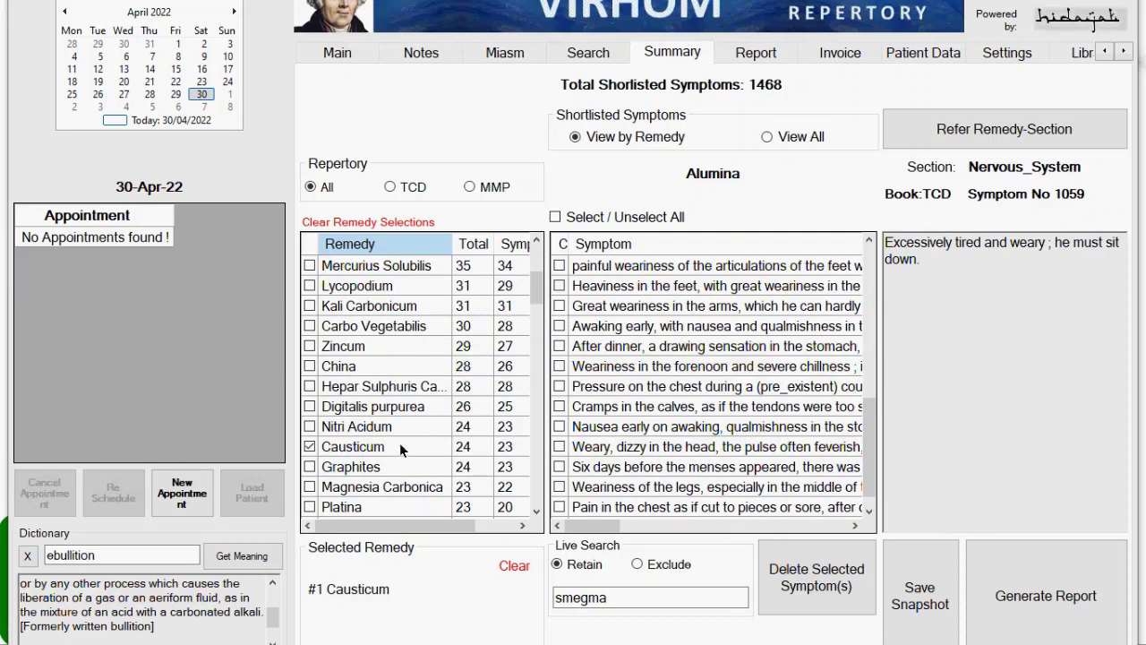
click(400, 445)
scroll(707, 362, down, 3)
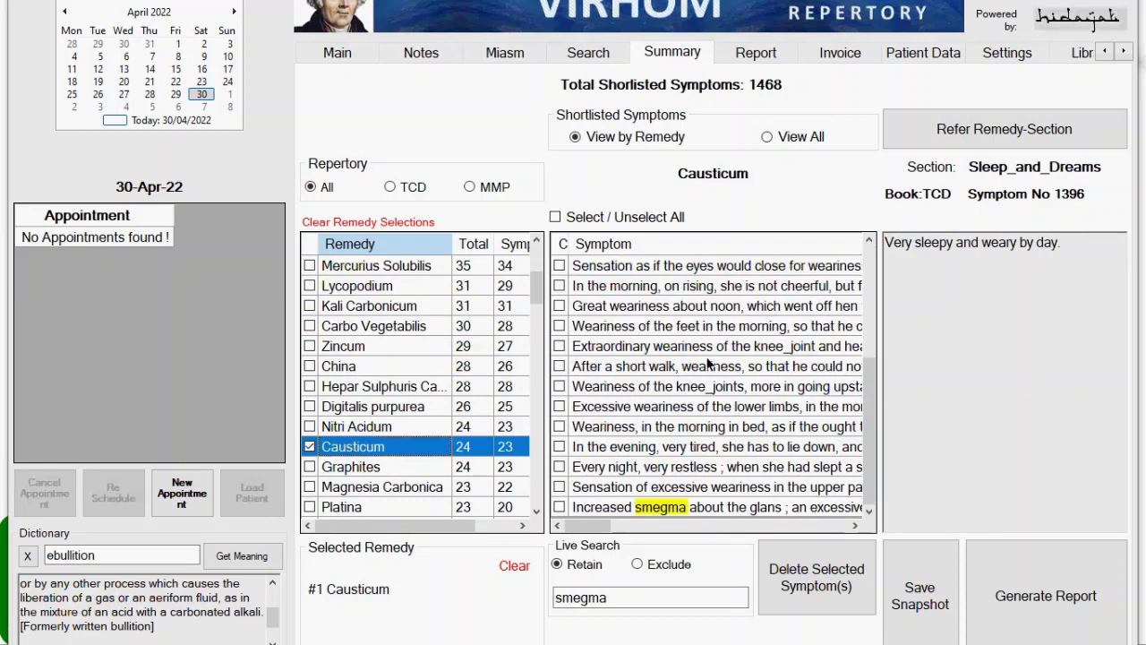
scroll(708, 363, up, 3)
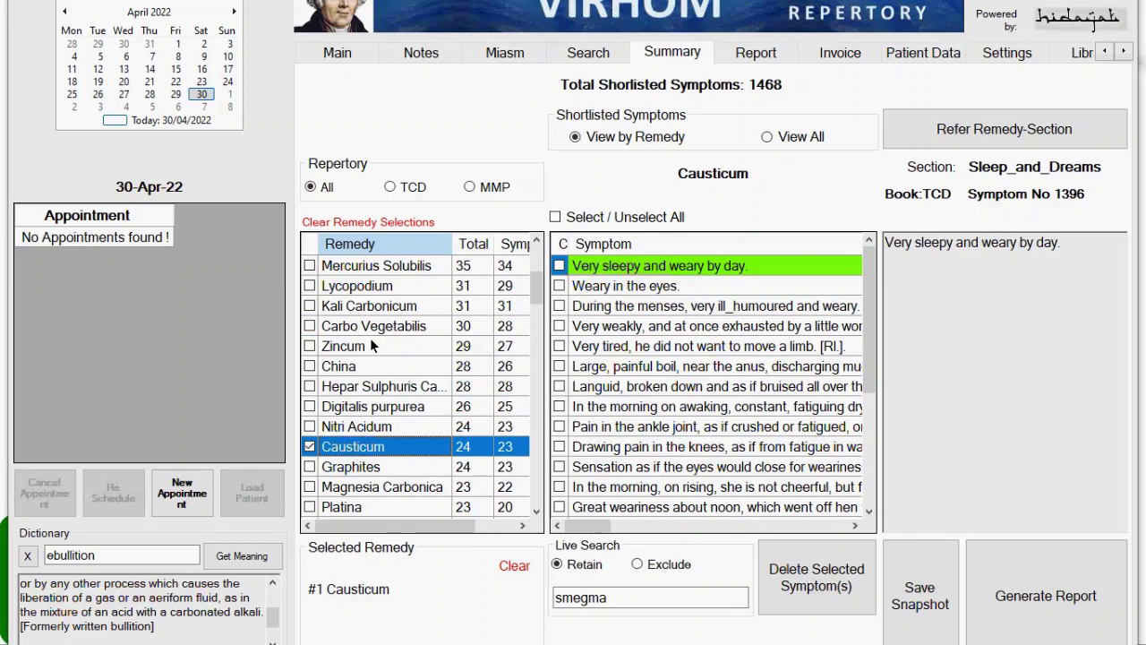
Step: Return to the top-ranked remedies and view the shortlisted symptoms of Nux Vomica and Sulphur
scroll(371, 345, up, 3)
click(398, 325)
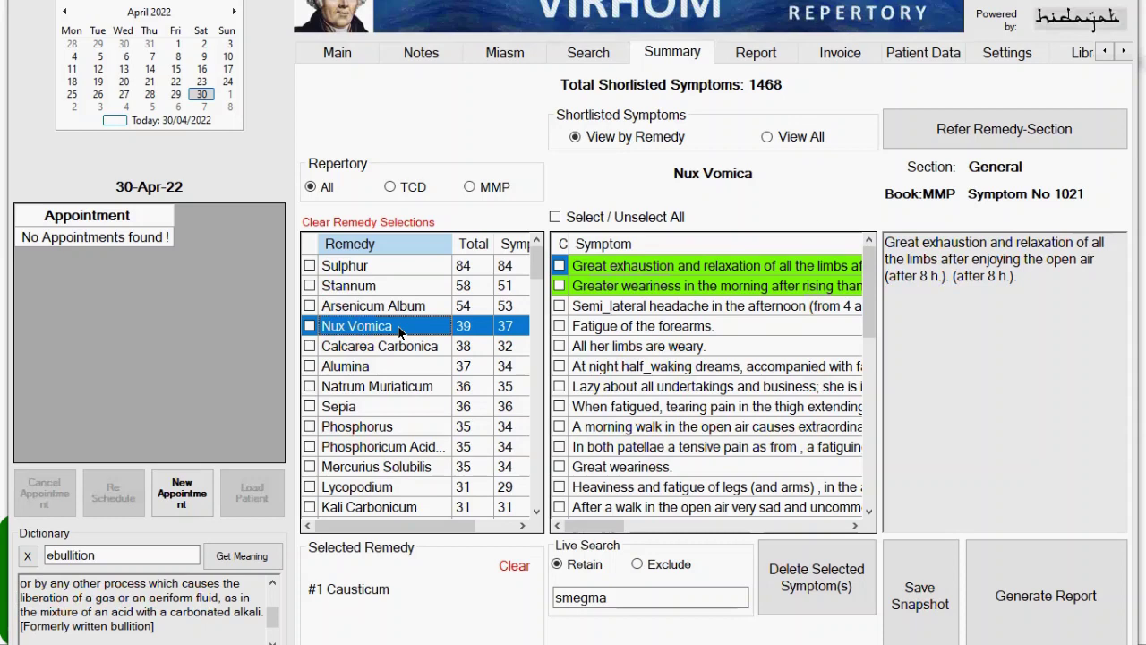
click(403, 266)
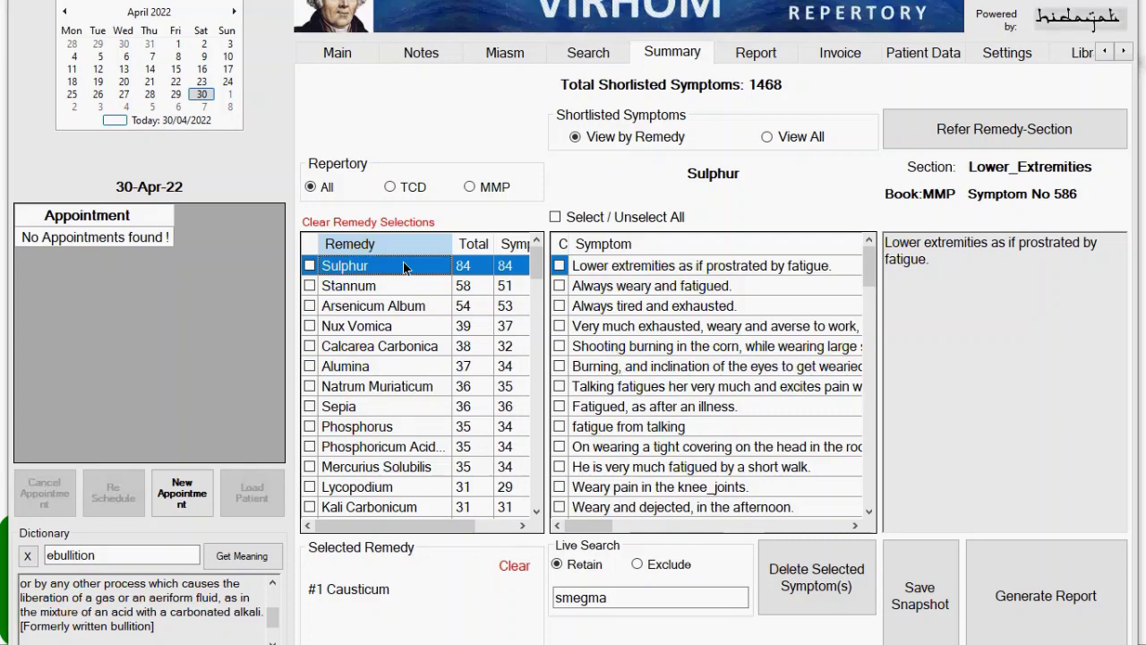
scroll(657, 349, down, 3)
scroll(657, 350, down, 2)
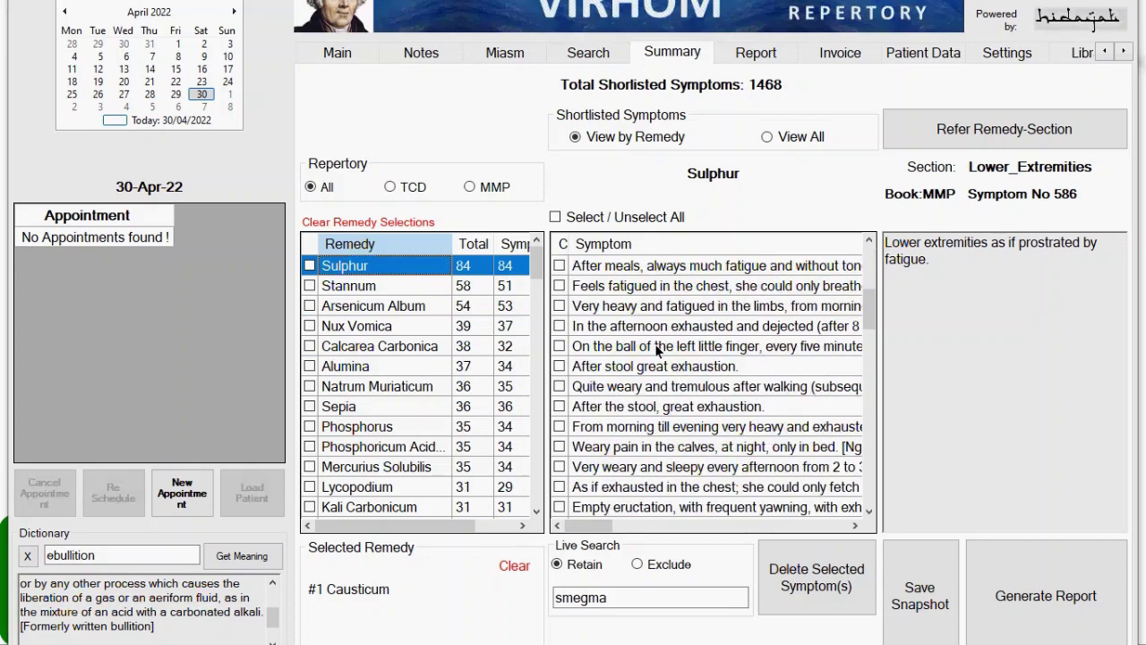
scroll(656, 349, up, 5)
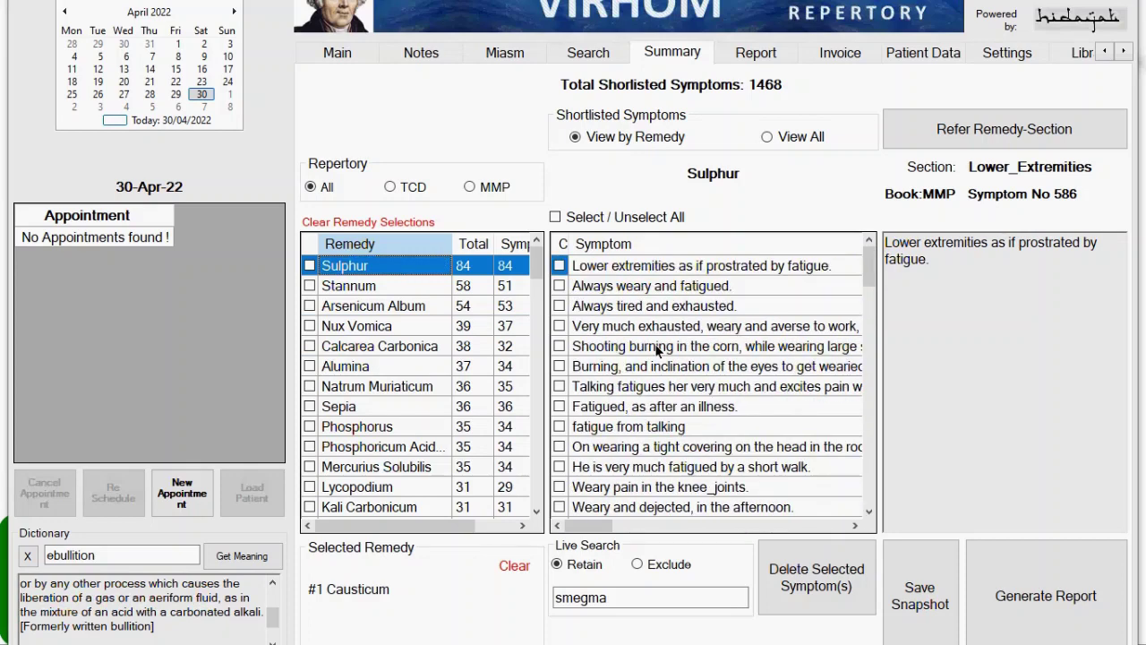